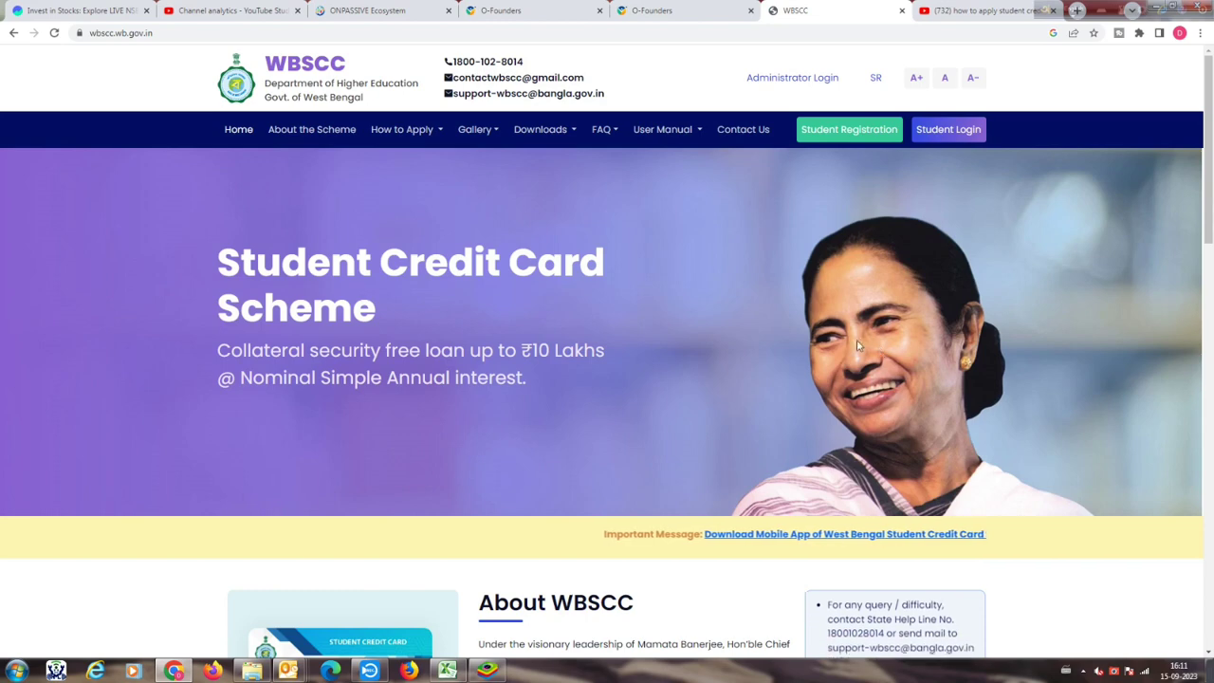
Step: Check the How to Apply manuals, browse the home page, then start a new Student Registration
left_click(440, 130)
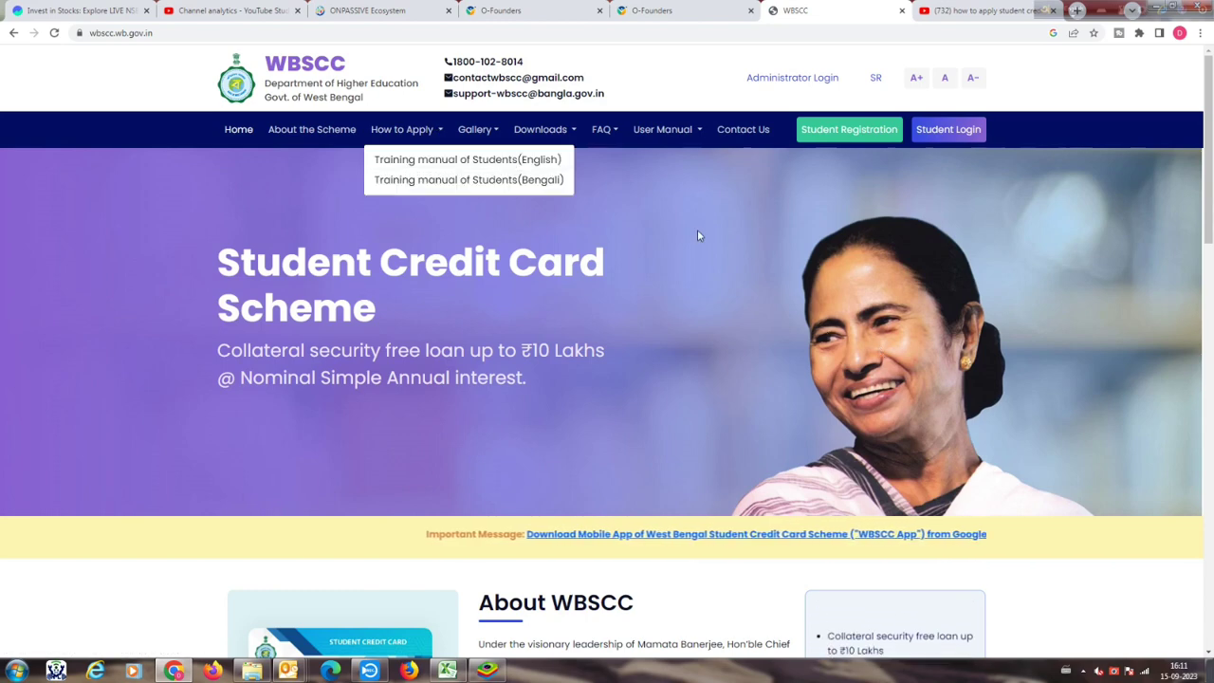
scroll(711, 341, "down", 4)
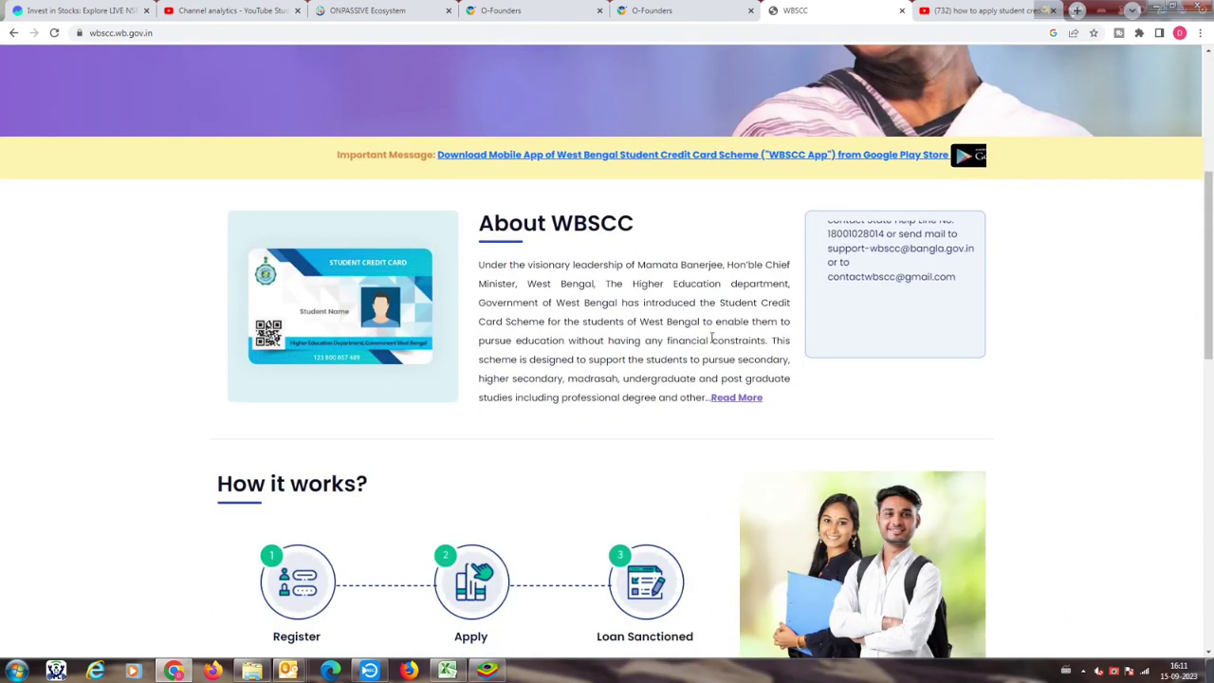
scroll(711, 342, "down", 3)
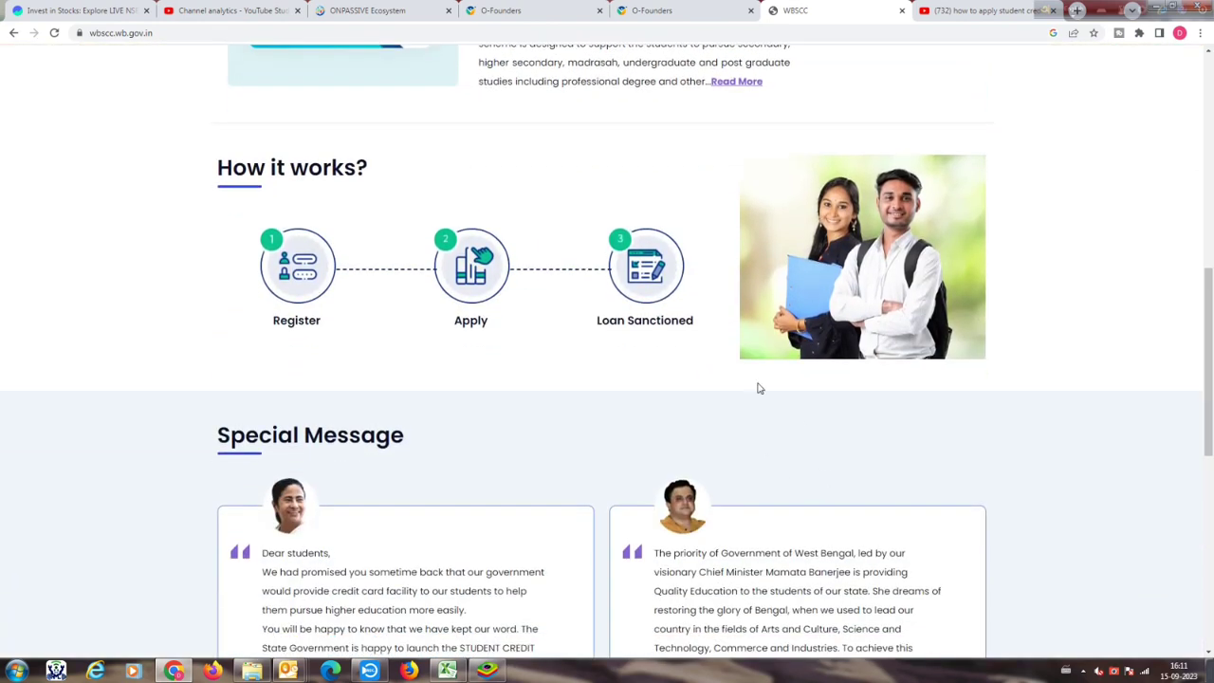
scroll(758, 388, "down", 4)
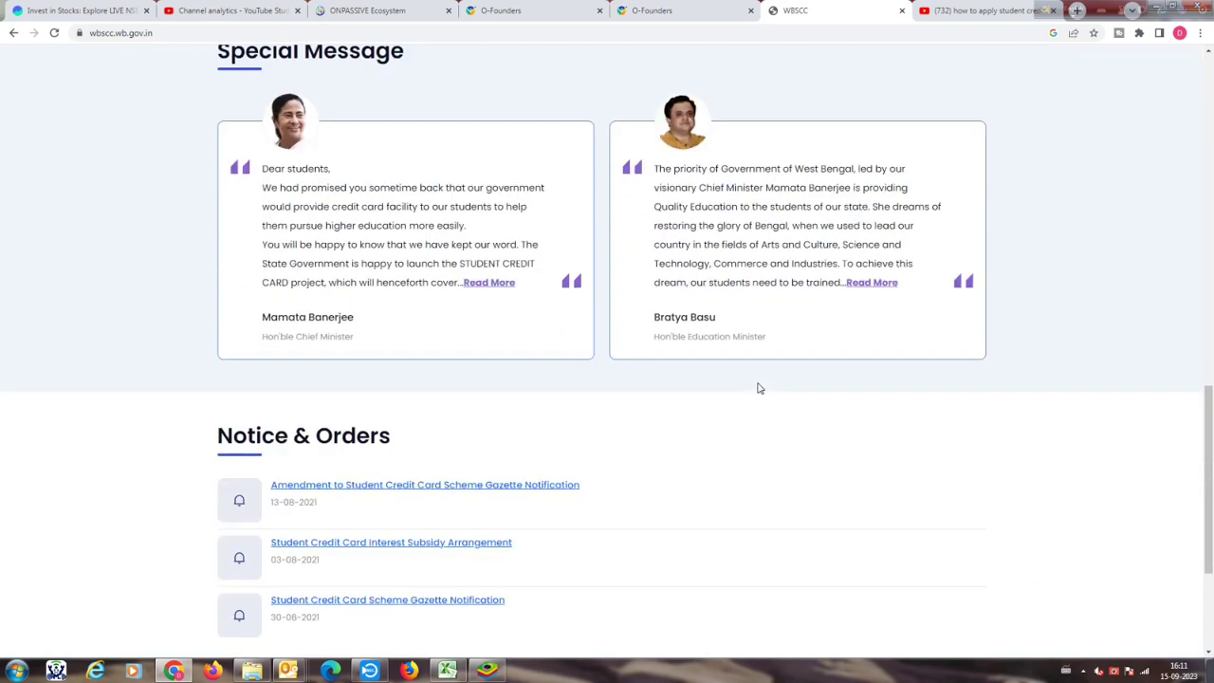
scroll(758, 388, "down", 1)
scroll(758, 388, "up", 6)
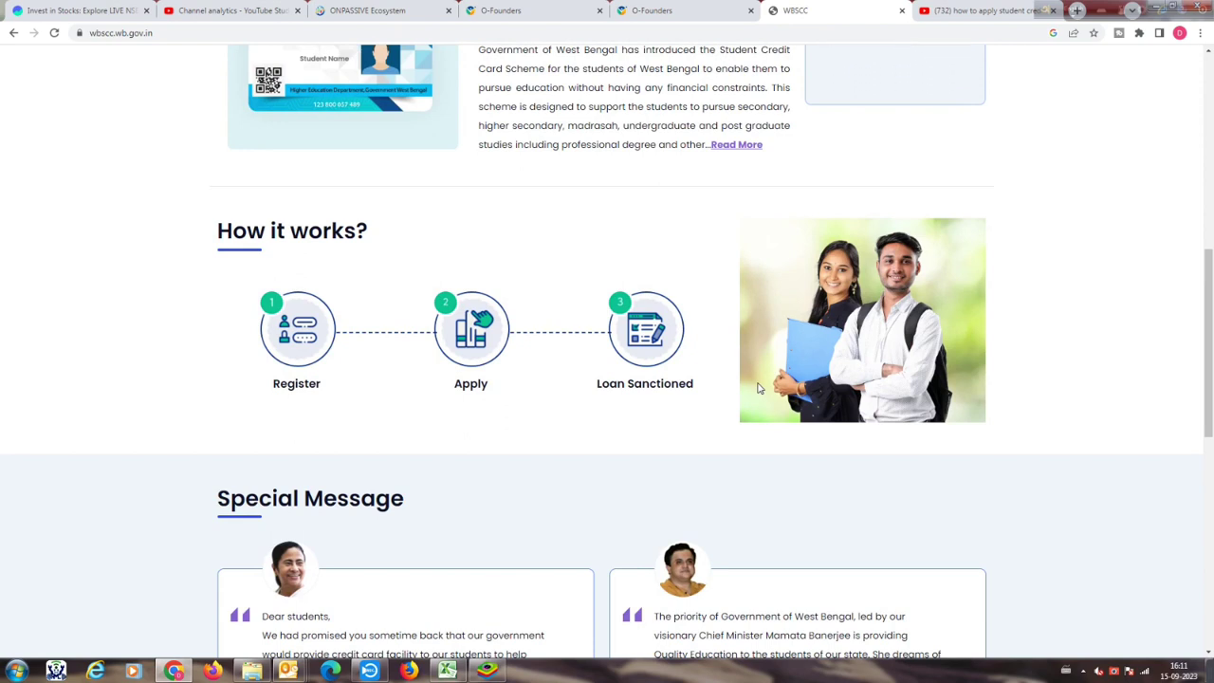
scroll(759, 388, "up", 1)
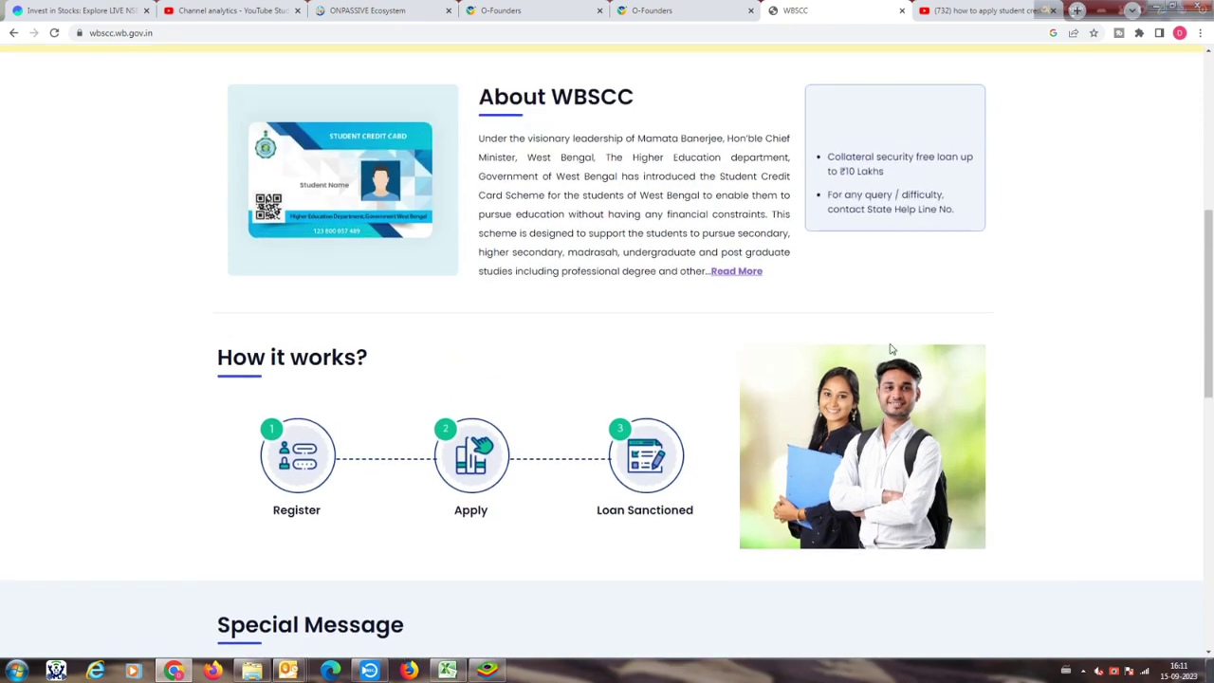
scroll(890, 349, "up", 4)
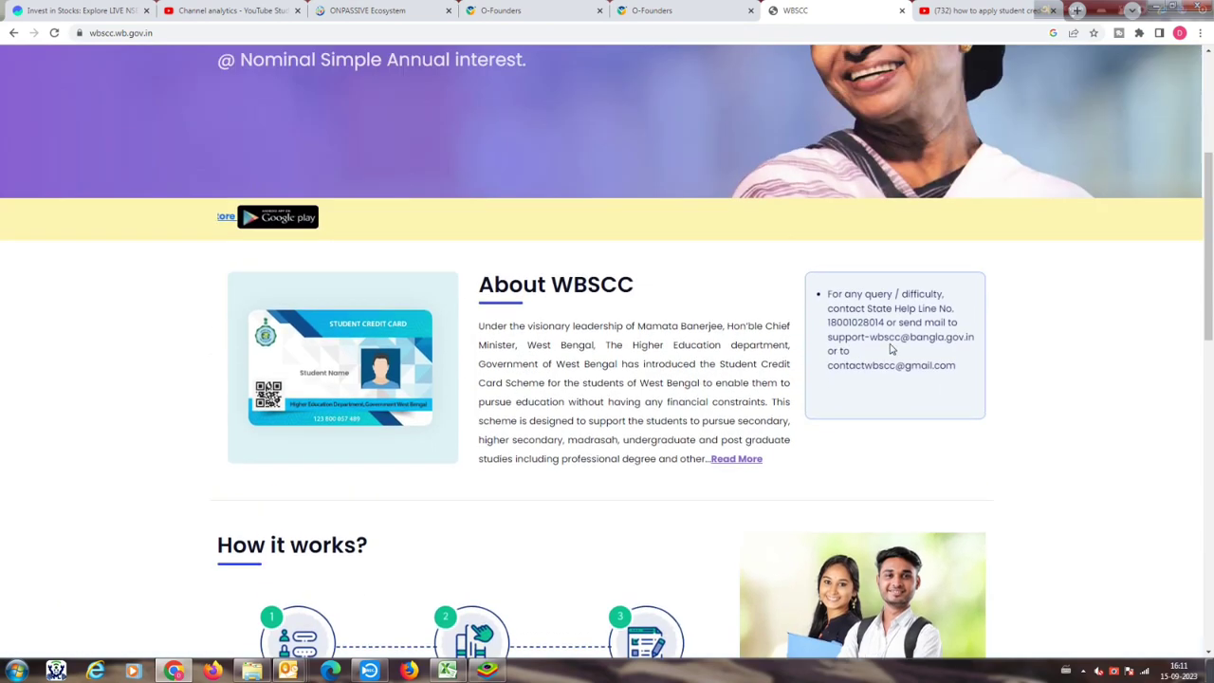
scroll(889, 349, "up", 1)
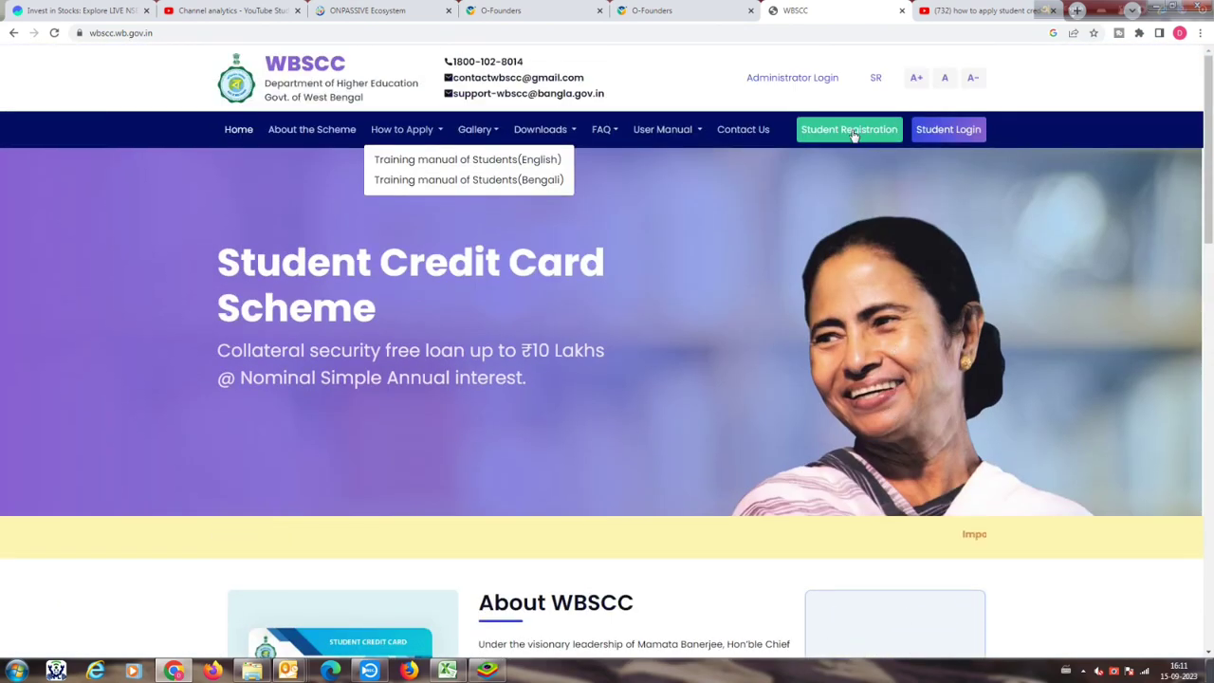
left_click(852, 133)
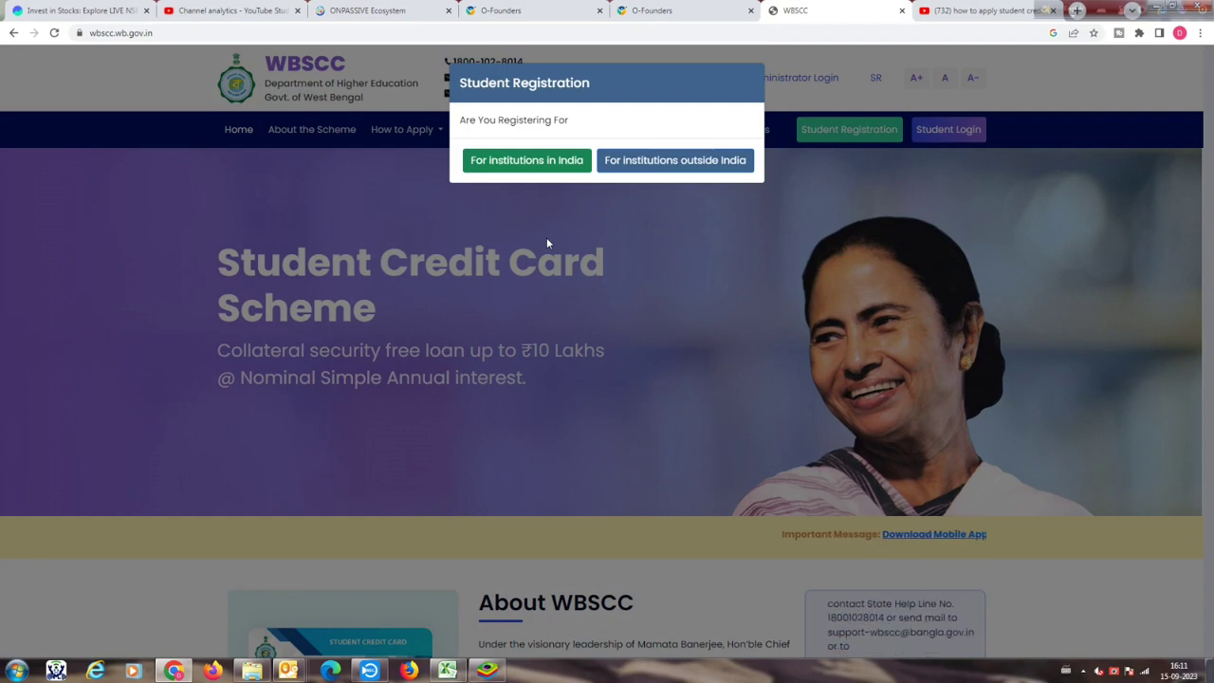
Step: Choose an institution in India, answer NO to Duare Sarkar Camp, and enter the applicant's full name
left_click(532, 162)
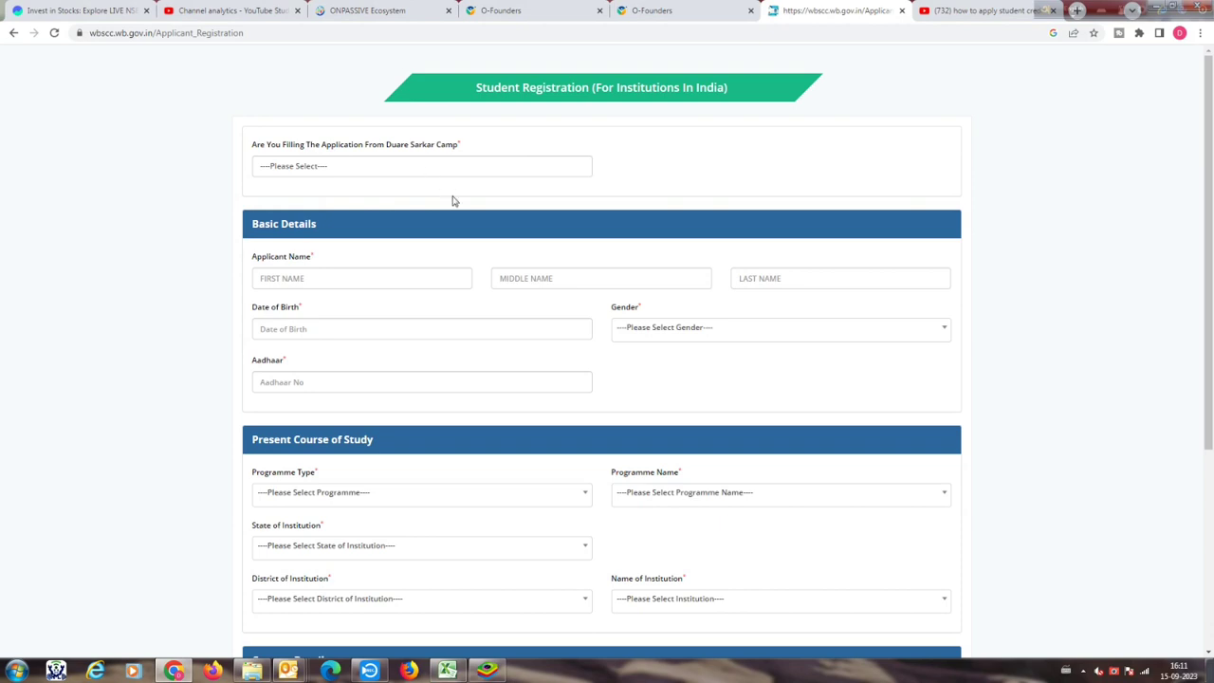
left_click(452, 170)
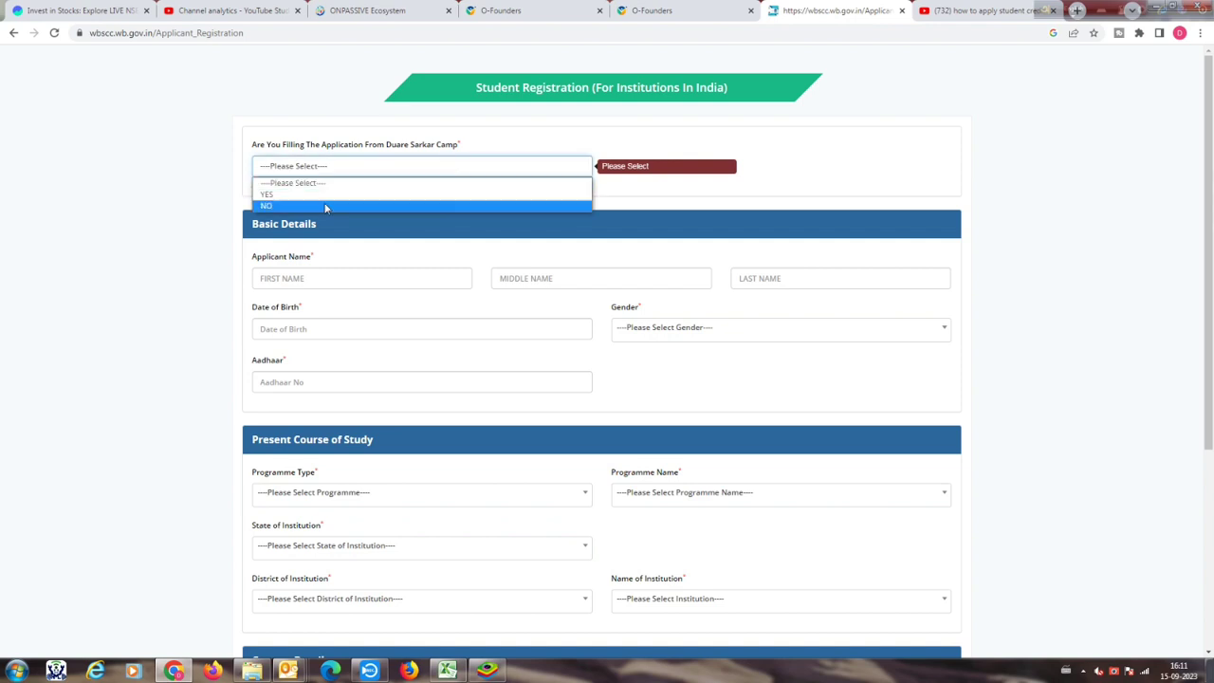
left_click(290, 205)
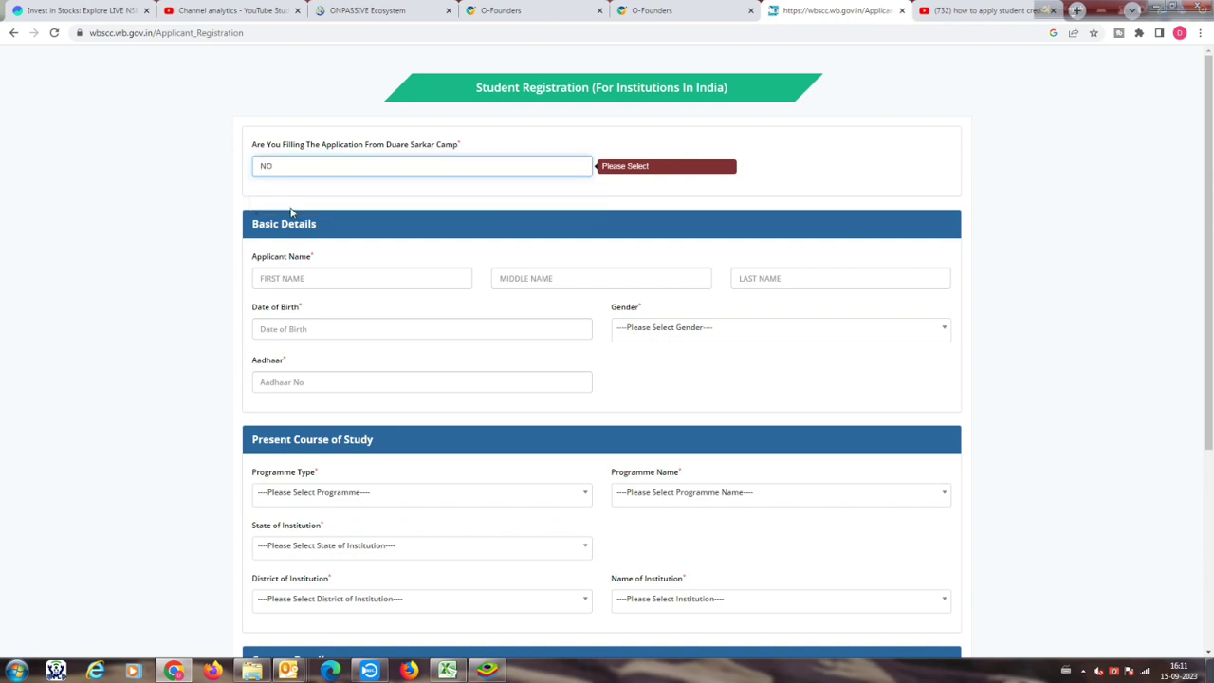
left_click(406, 273)
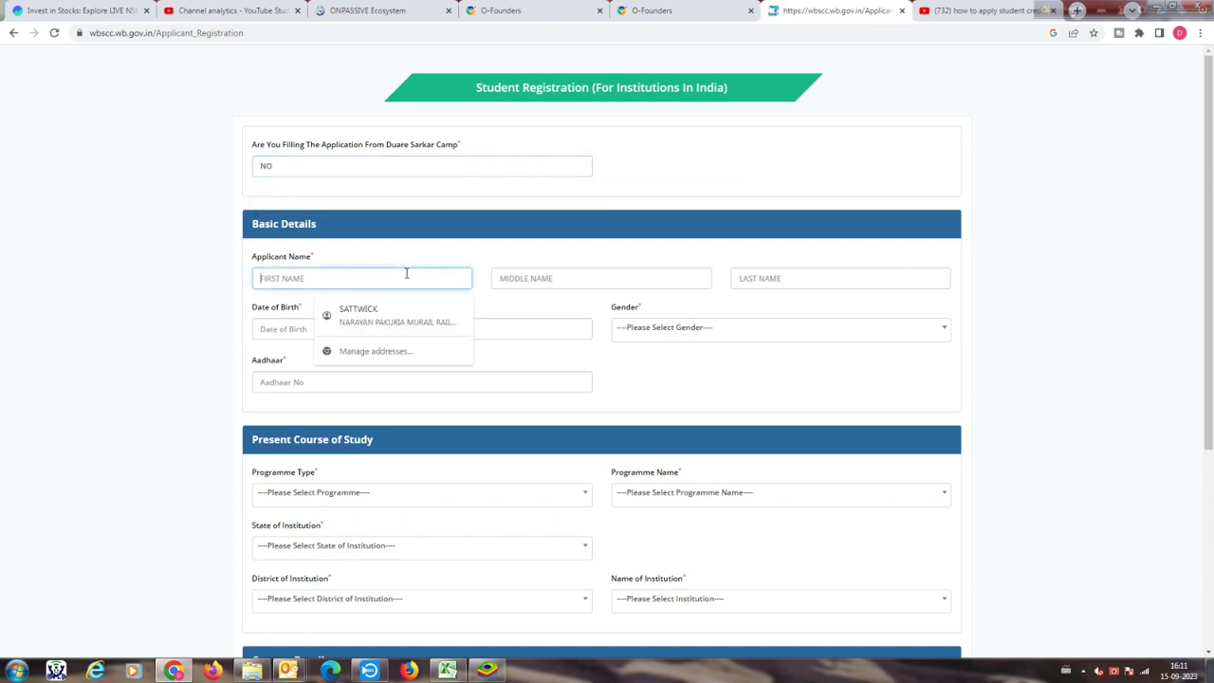
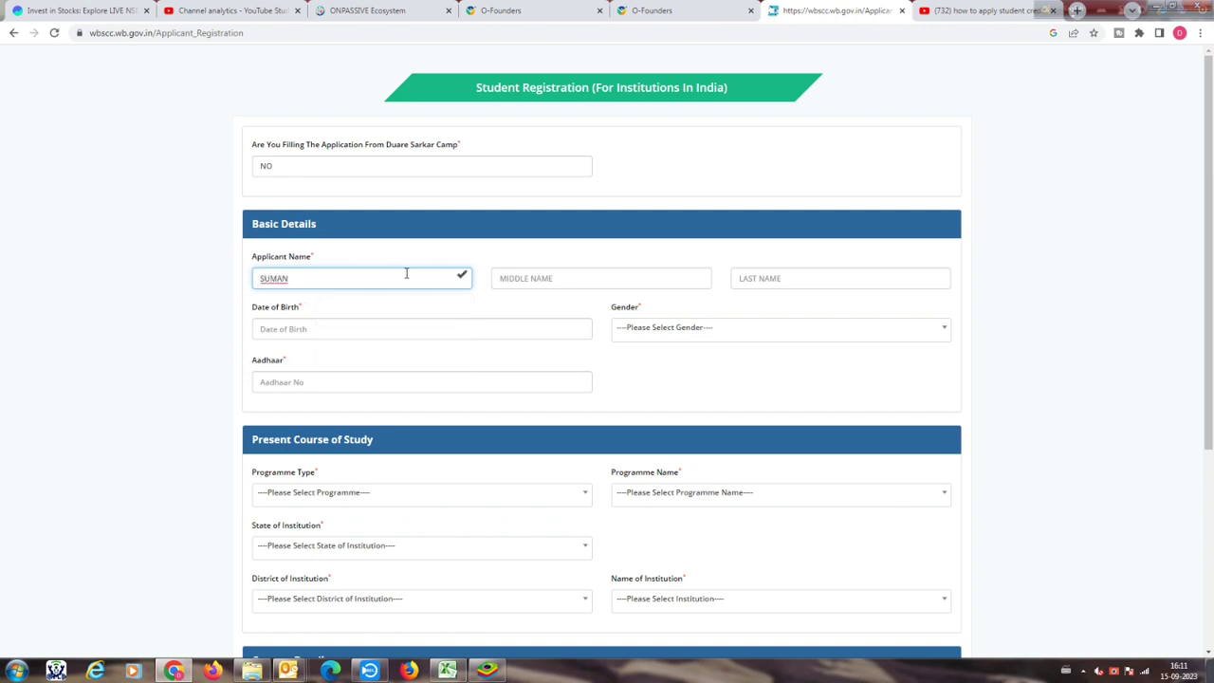
key("Tab")
key("Tab")
key("Tab")
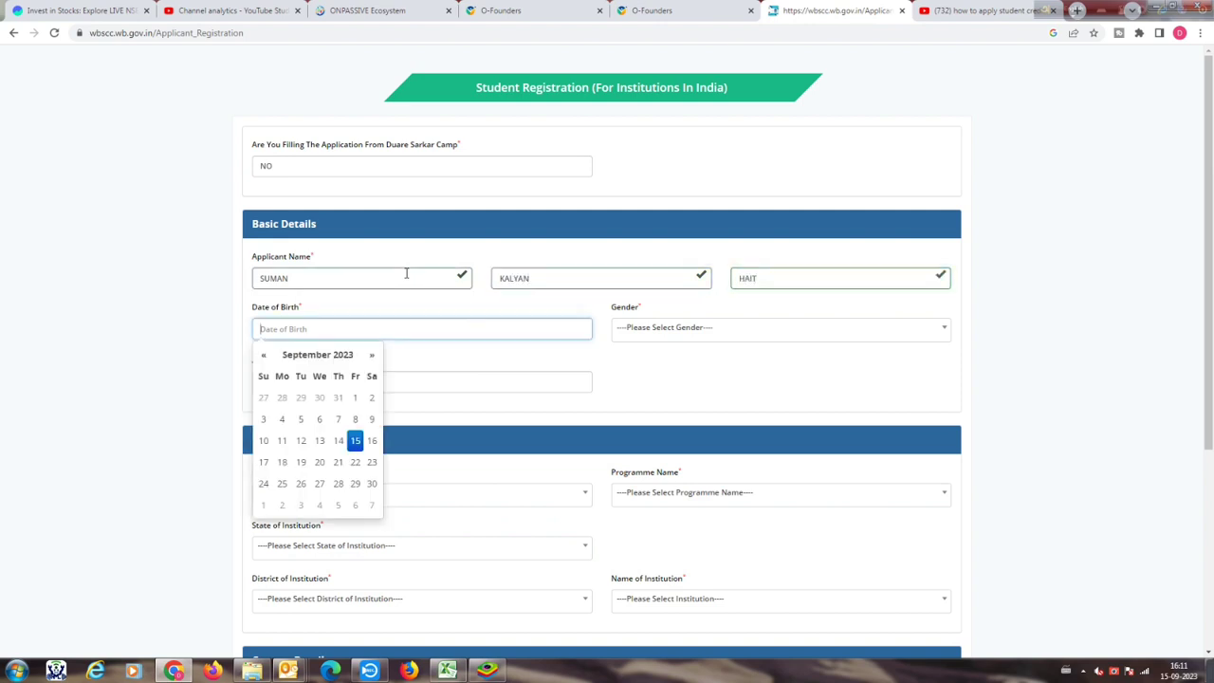
left_click(347, 356)
left_click(310, 357)
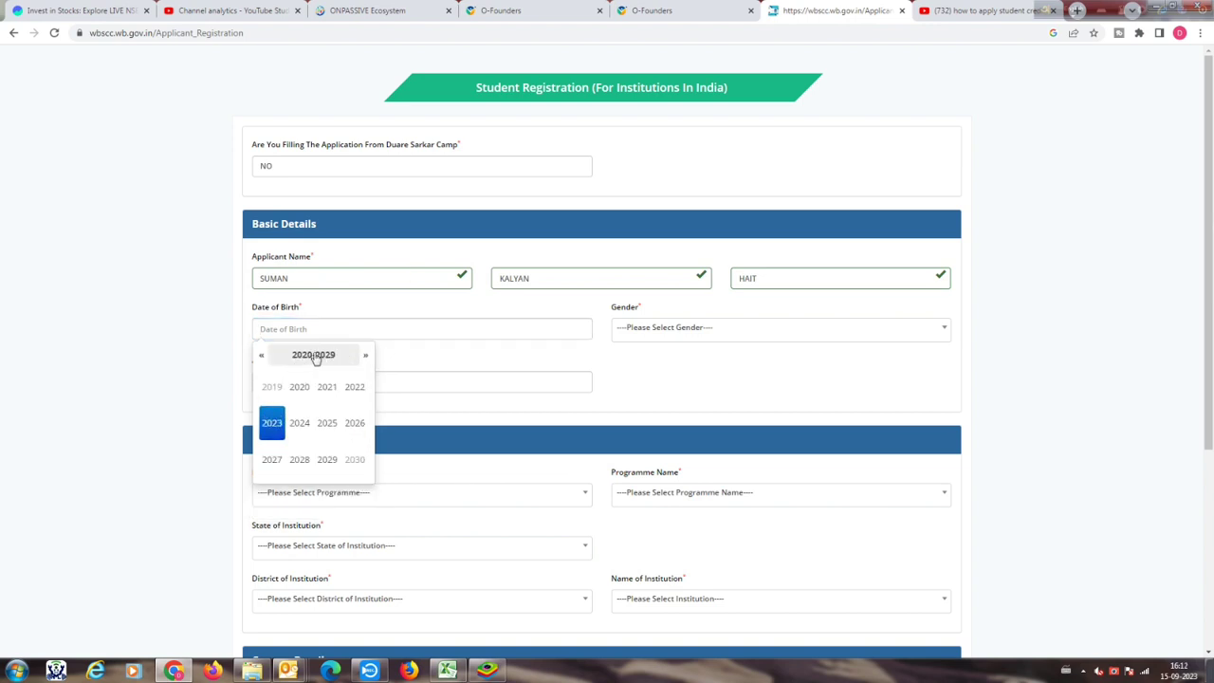
left_click(262, 359)
left_click(261, 358)
left_click(262, 359)
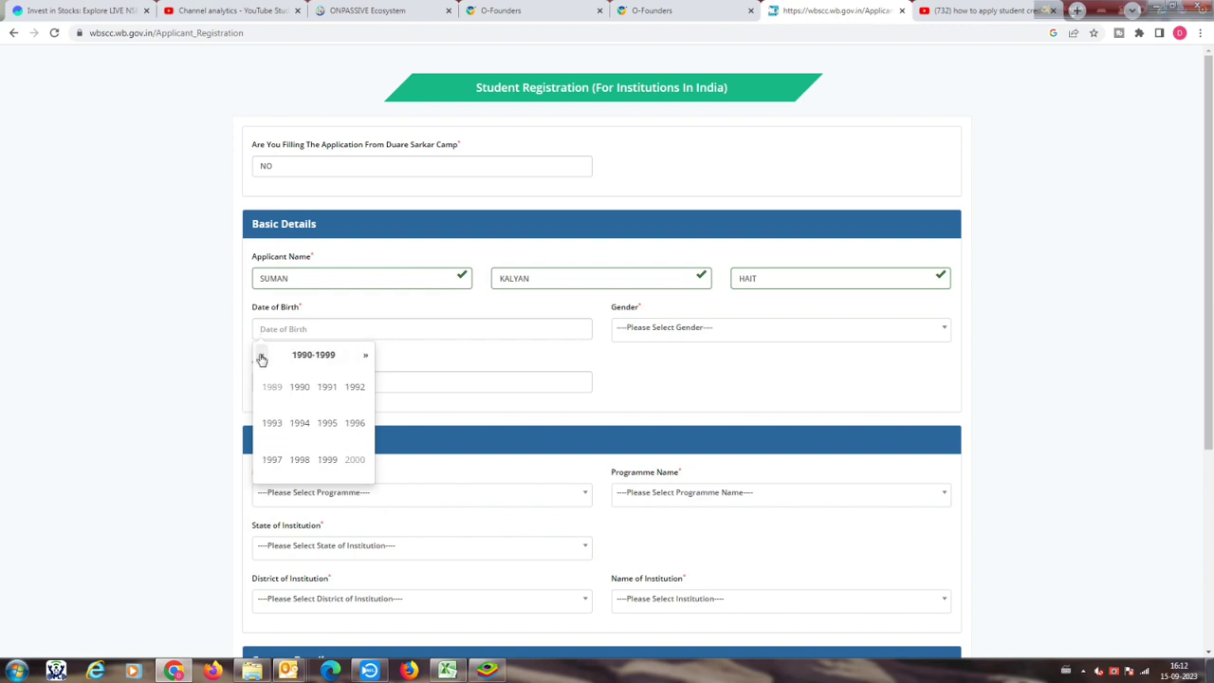
left_click(271, 423)
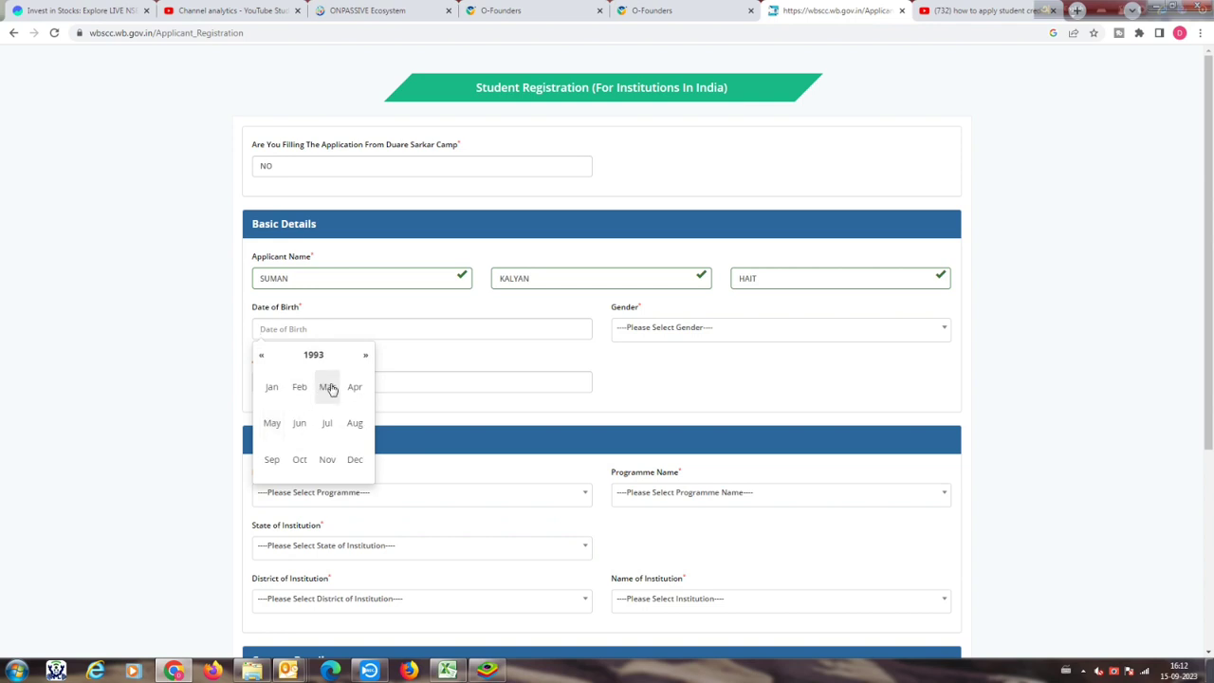
left_click(301, 388)
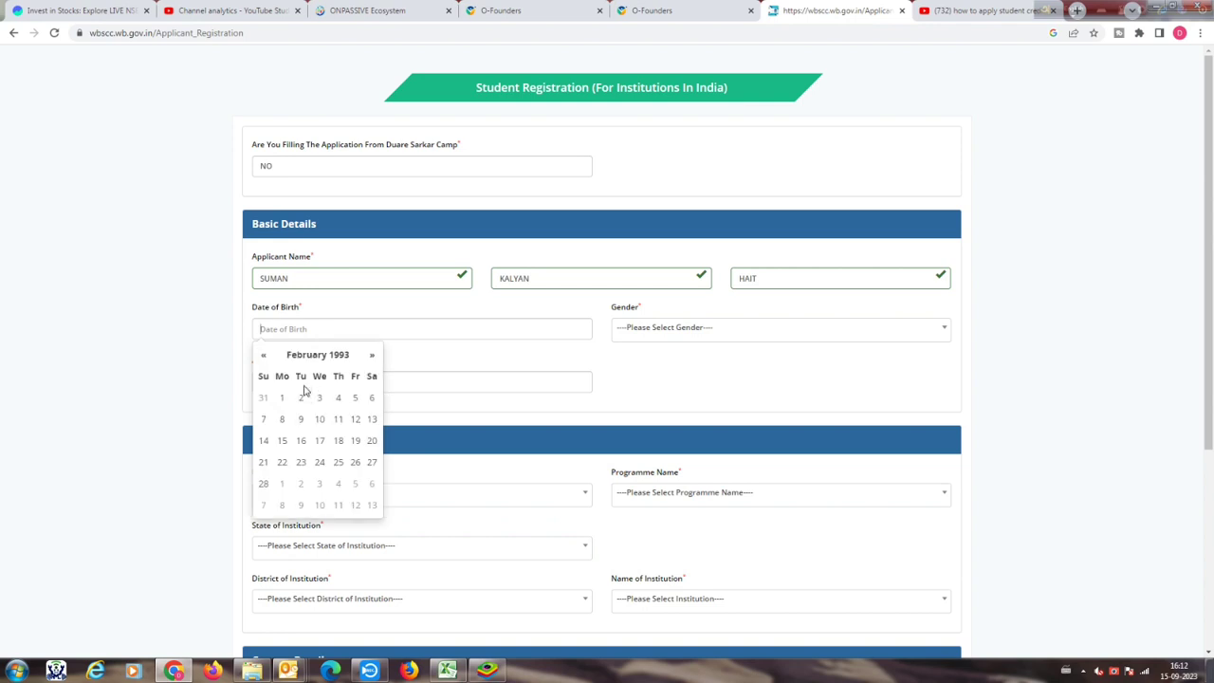
left_click(355, 463)
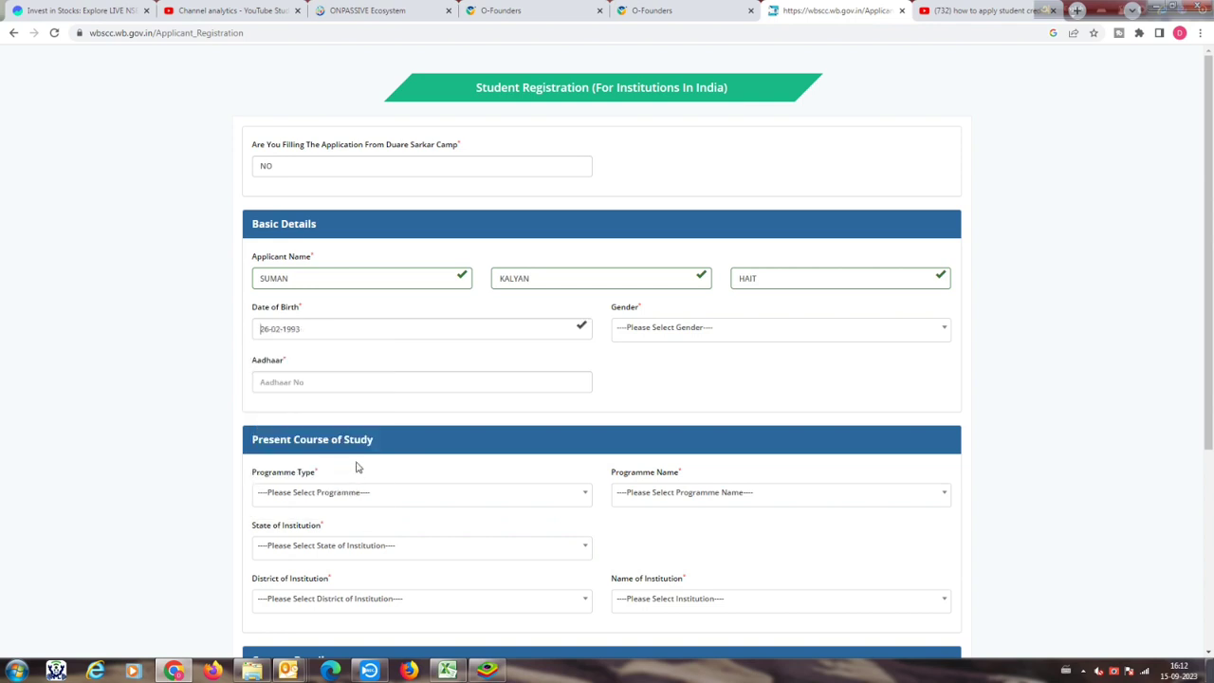
Step: Set gender to MALE and enter the applicant's Aadhaar number
left_click(694, 330)
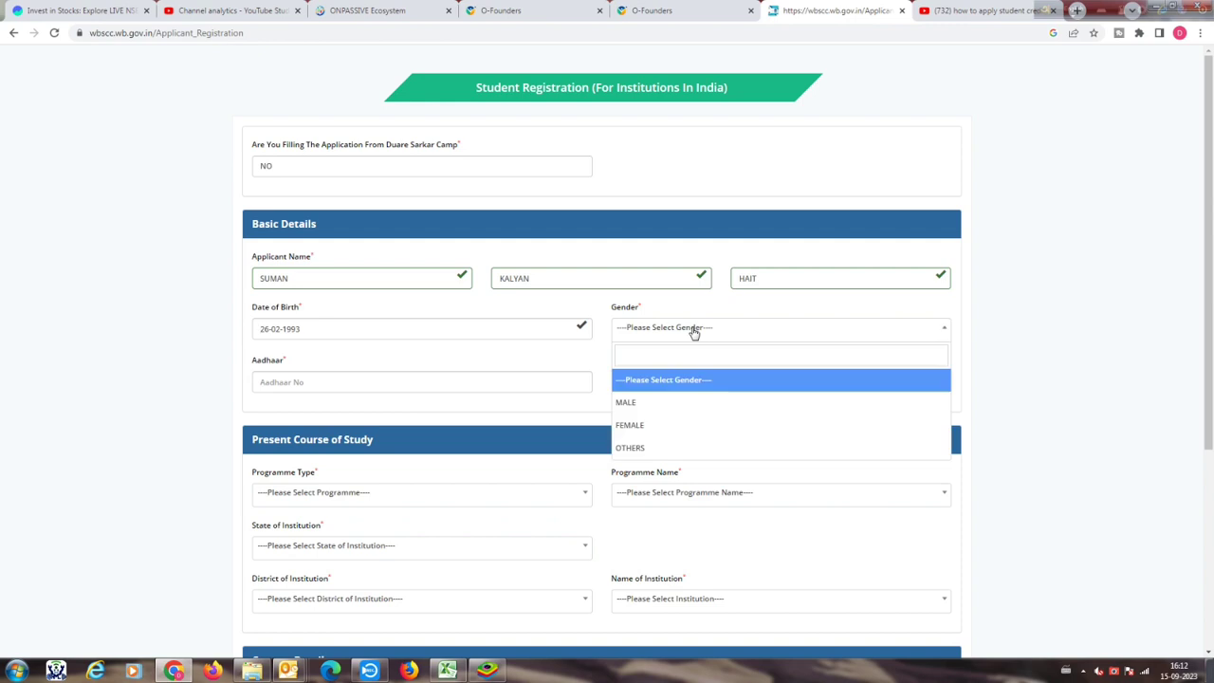
left_click(655, 404)
left_click(350, 385)
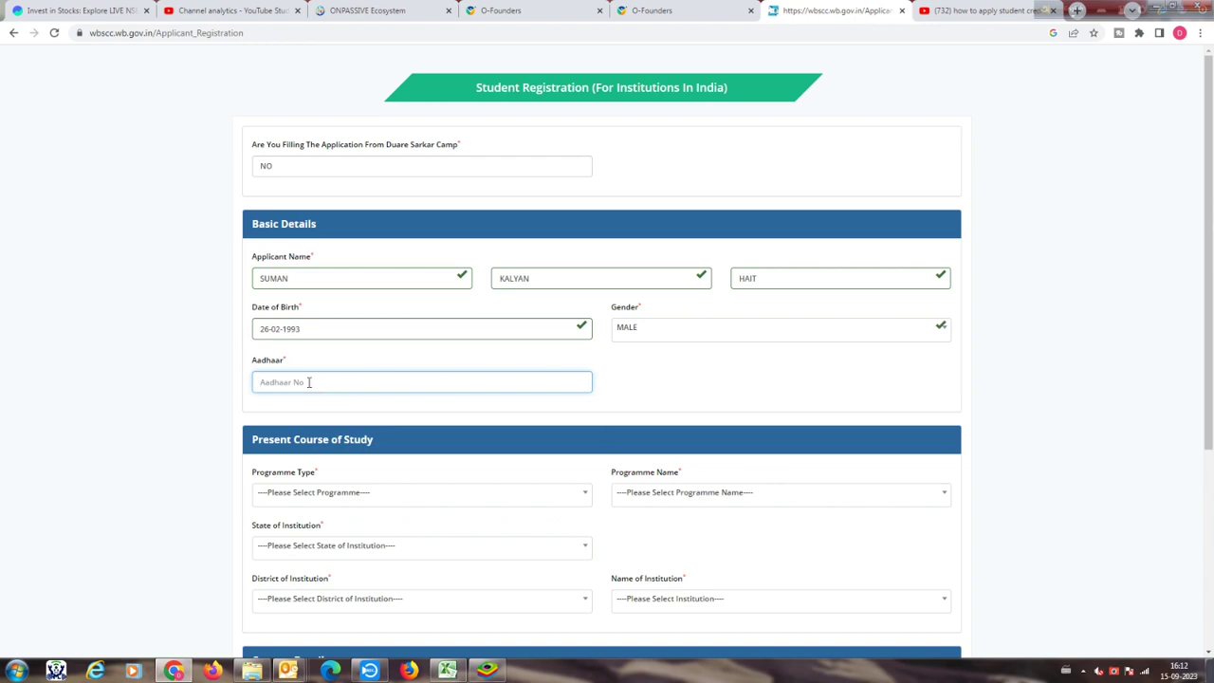
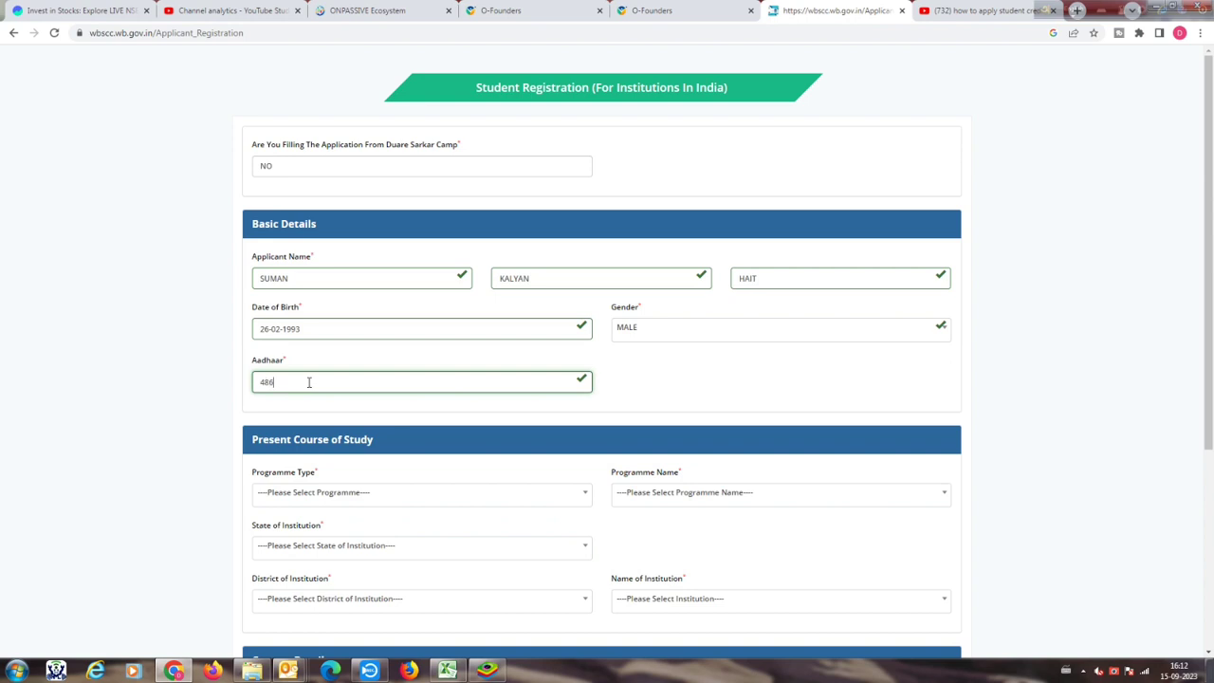
scroll(419, 565, "down", 1)
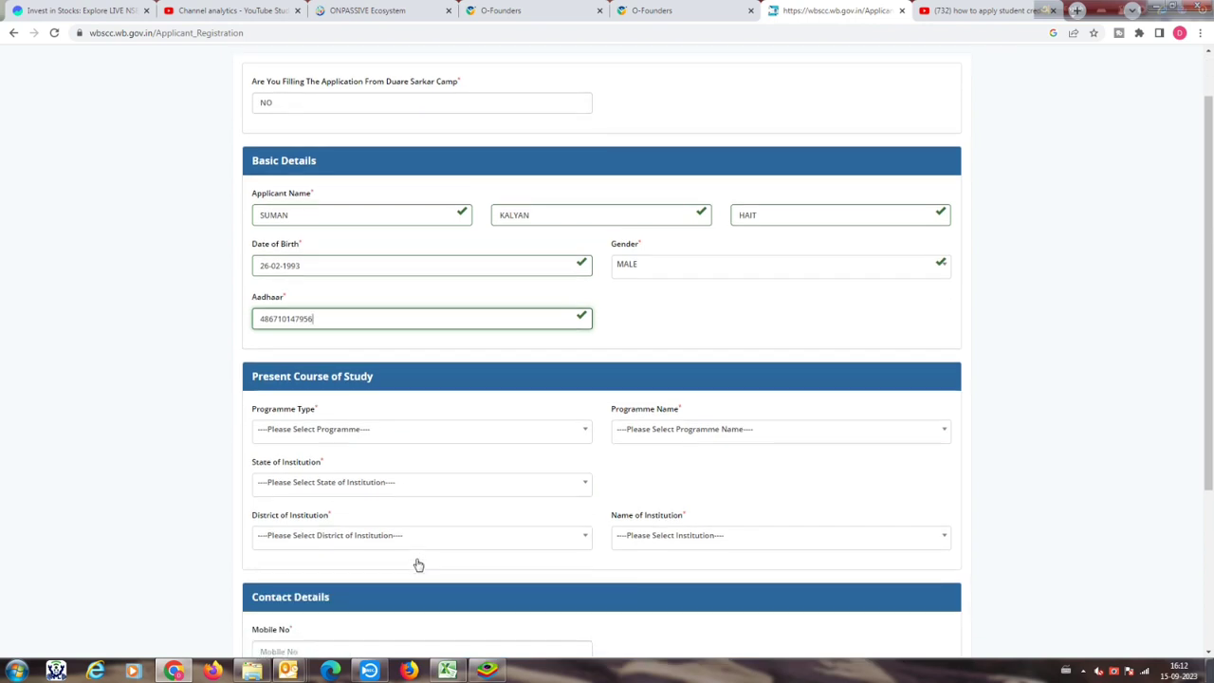
Step: Choose programme type DIPLOMA and programme DCE-Diploma in Civil Engineering
left_click(414, 436)
scroll(366, 558, "down", 1)
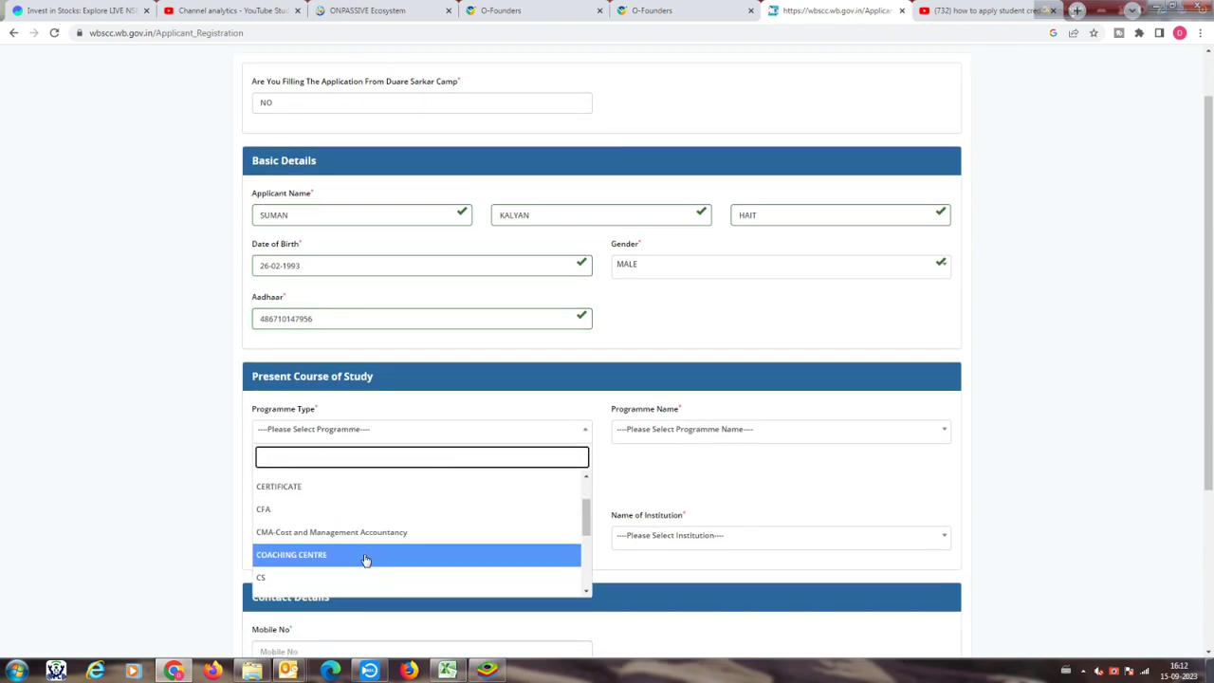
scroll(366, 558, "down", 2)
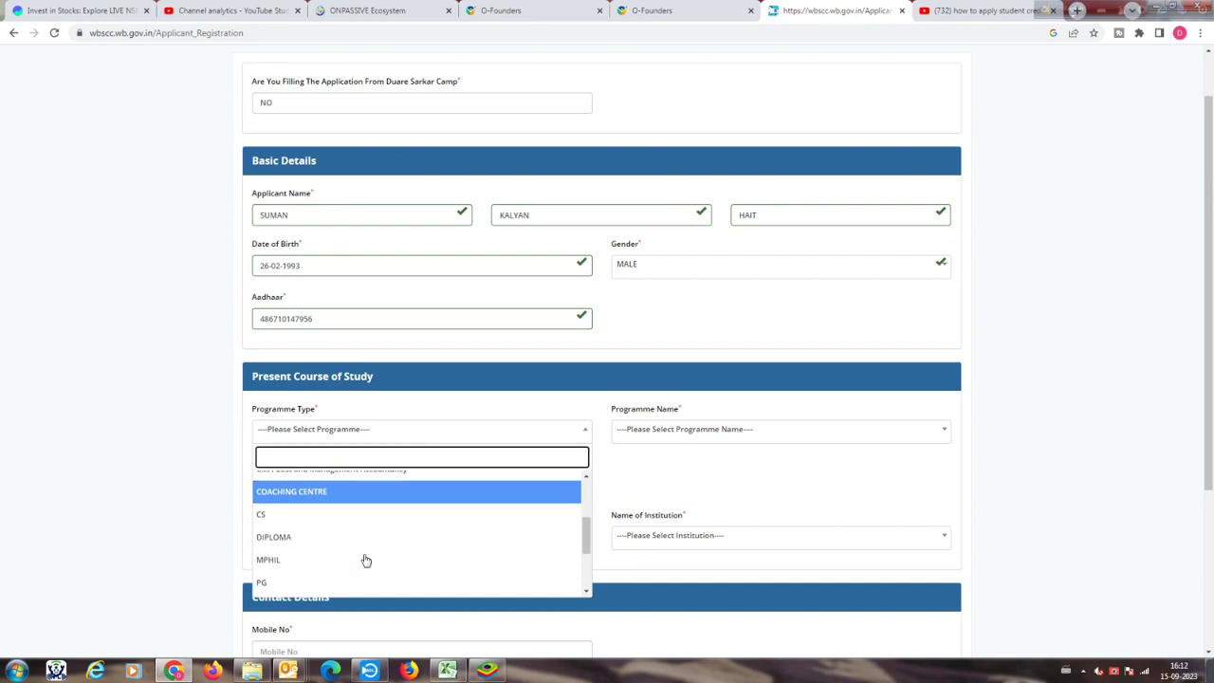
left_click(305, 547)
left_click(720, 429)
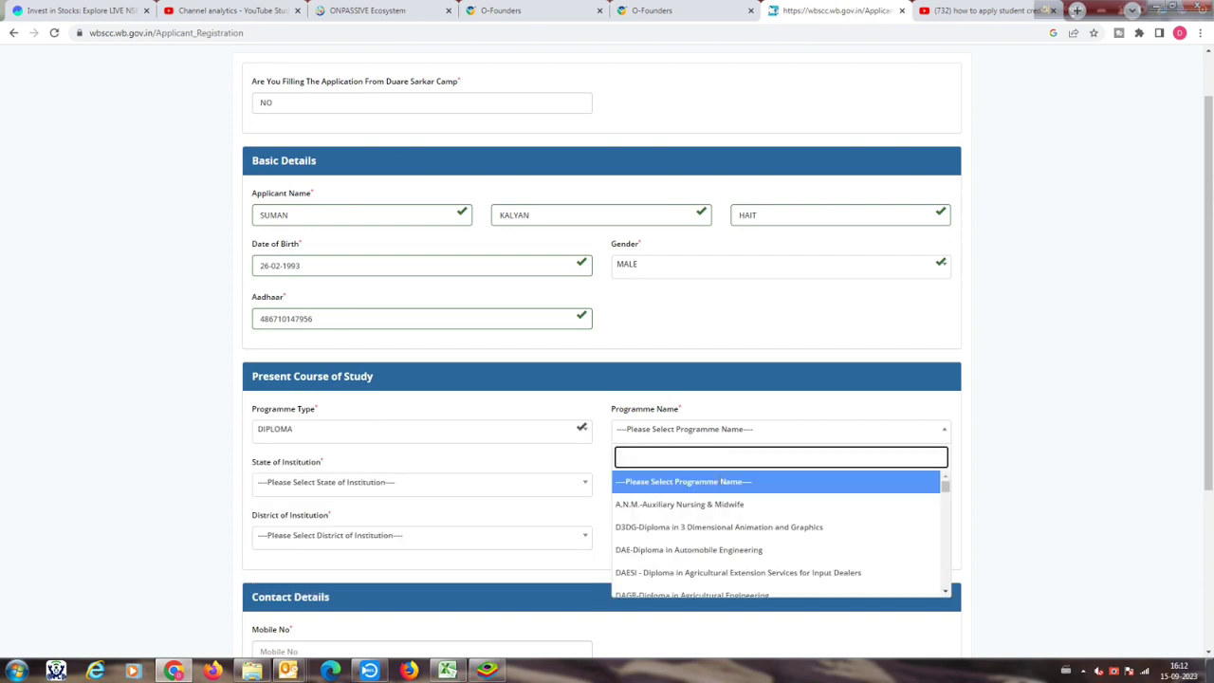
scroll(727, 569, "down", 1)
scroll(730, 567, "down", 1)
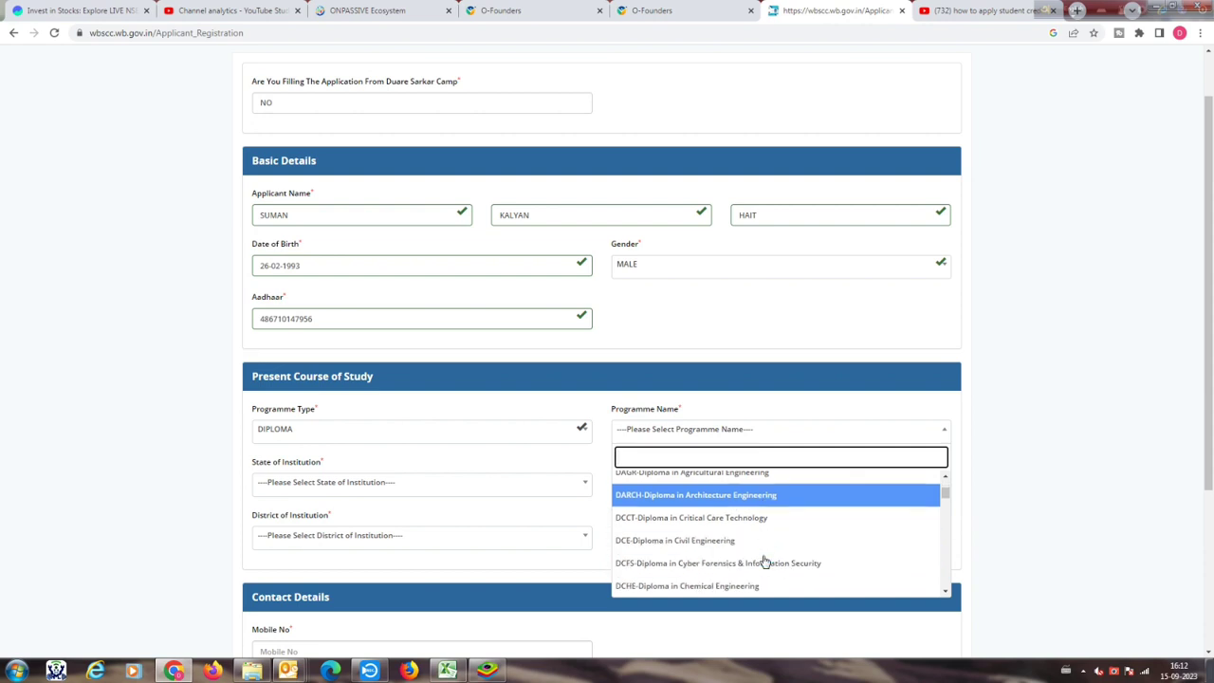
left_click(721, 538)
scroll(550, 531, "down", 1)
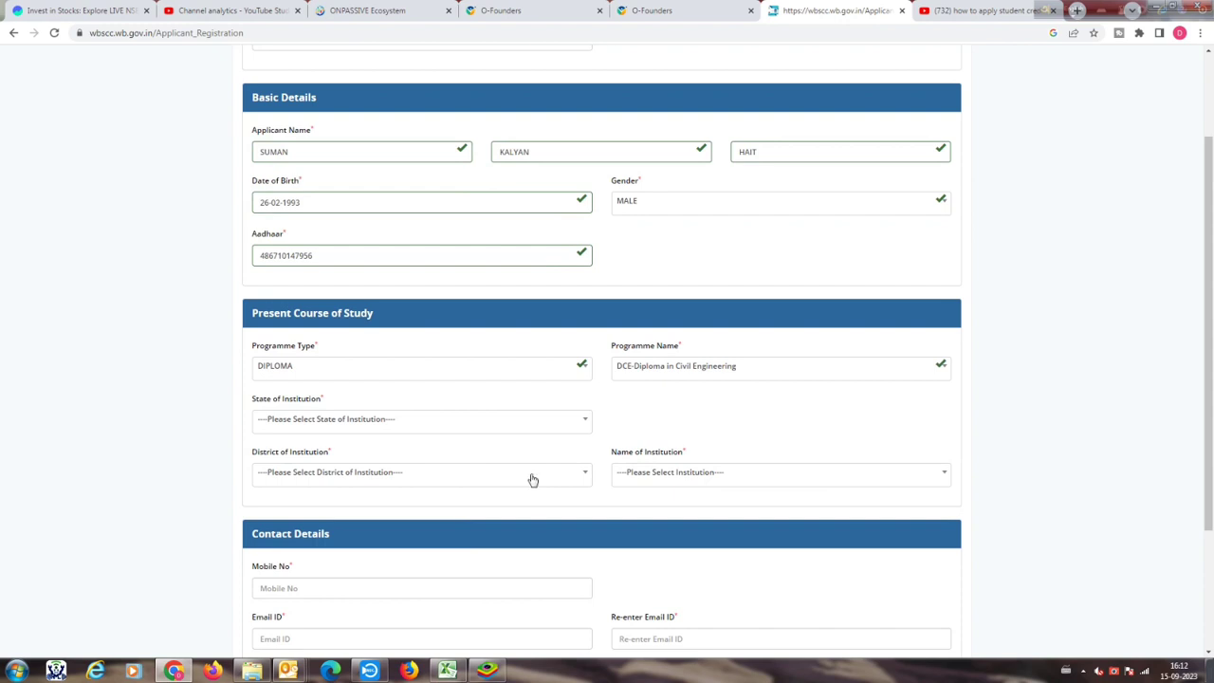
Step: Set the institution's state to West Bengal and district to NORTH TWENTY FOUR PARGANAS
left_click(490, 420)
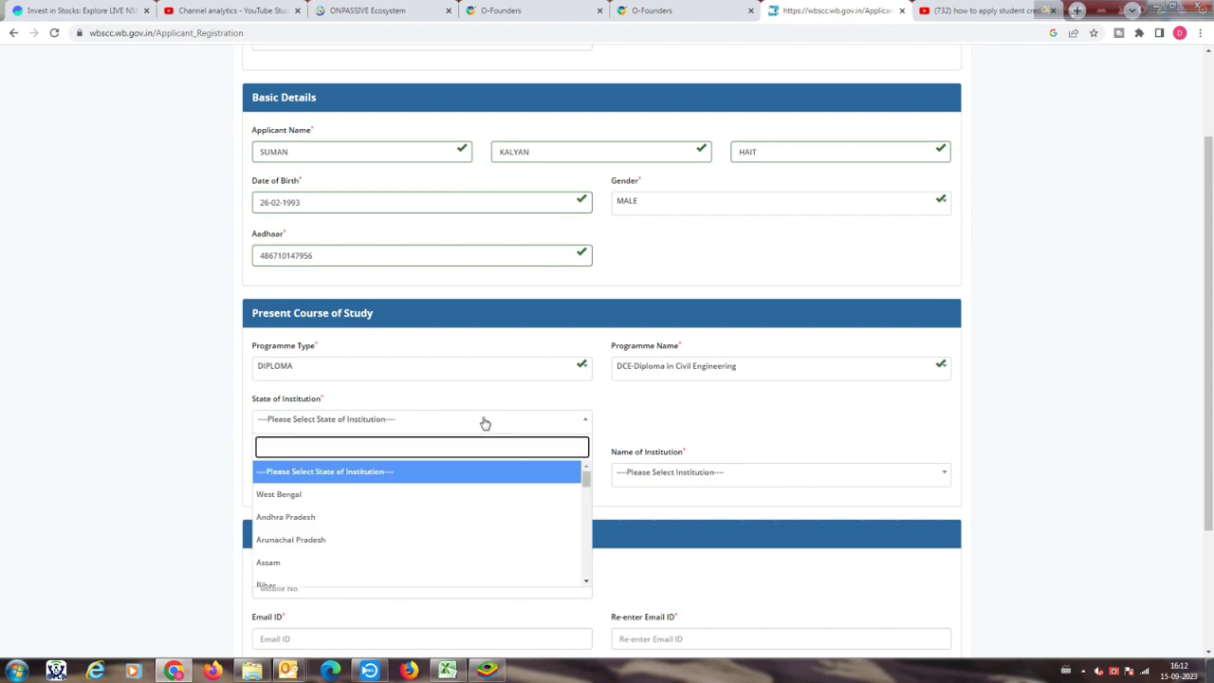
scroll(332, 559, "down", 1)
scroll(332, 558, "up", 1)
left_click(293, 500)
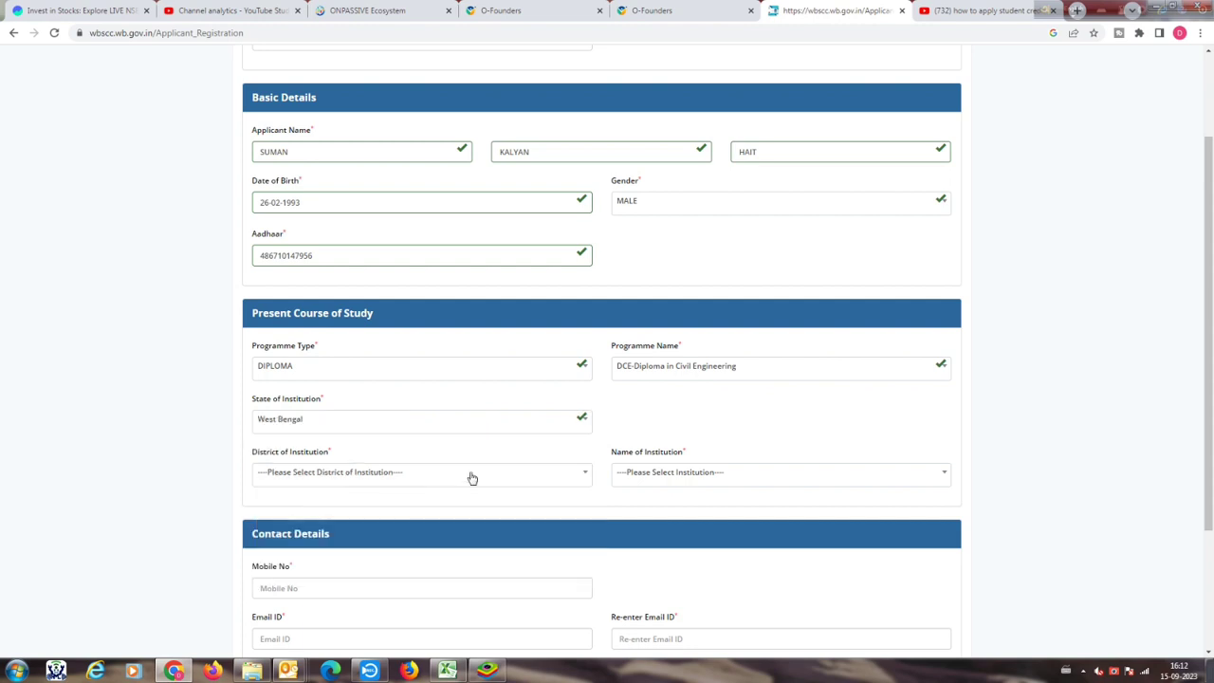
scroll(759, 451, "down", 1)
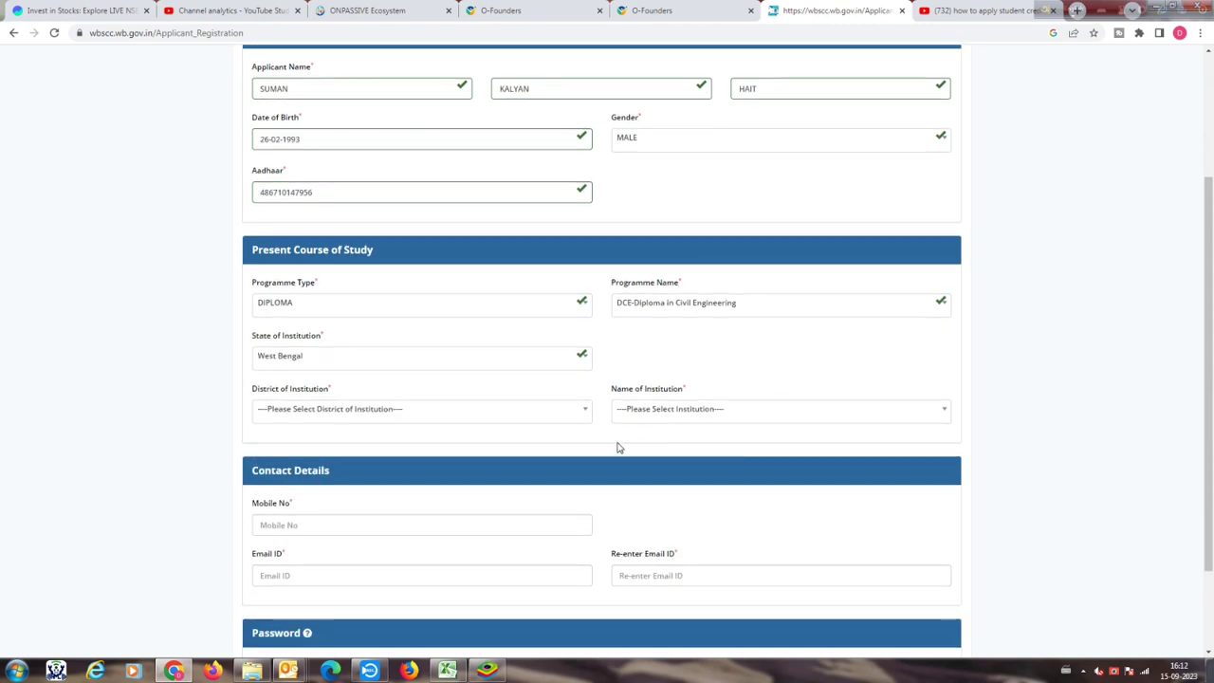
left_click(446, 415)
scroll(404, 531, "down", 4)
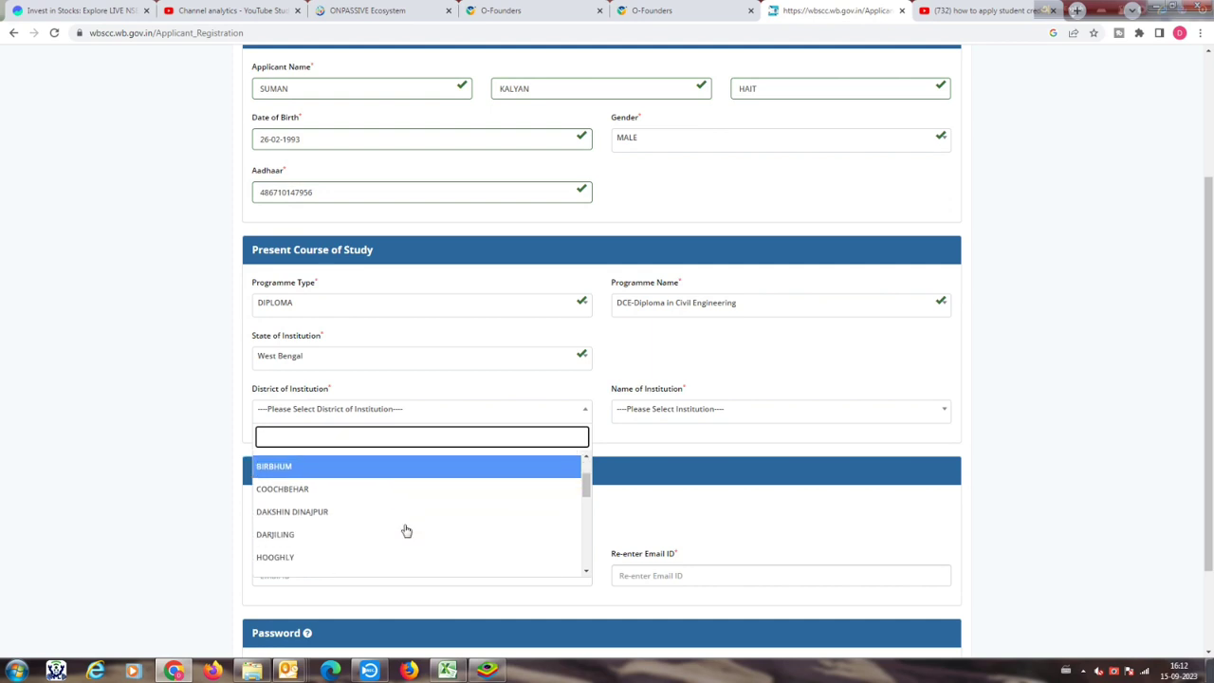
scroll(406, 531, "down", 2)
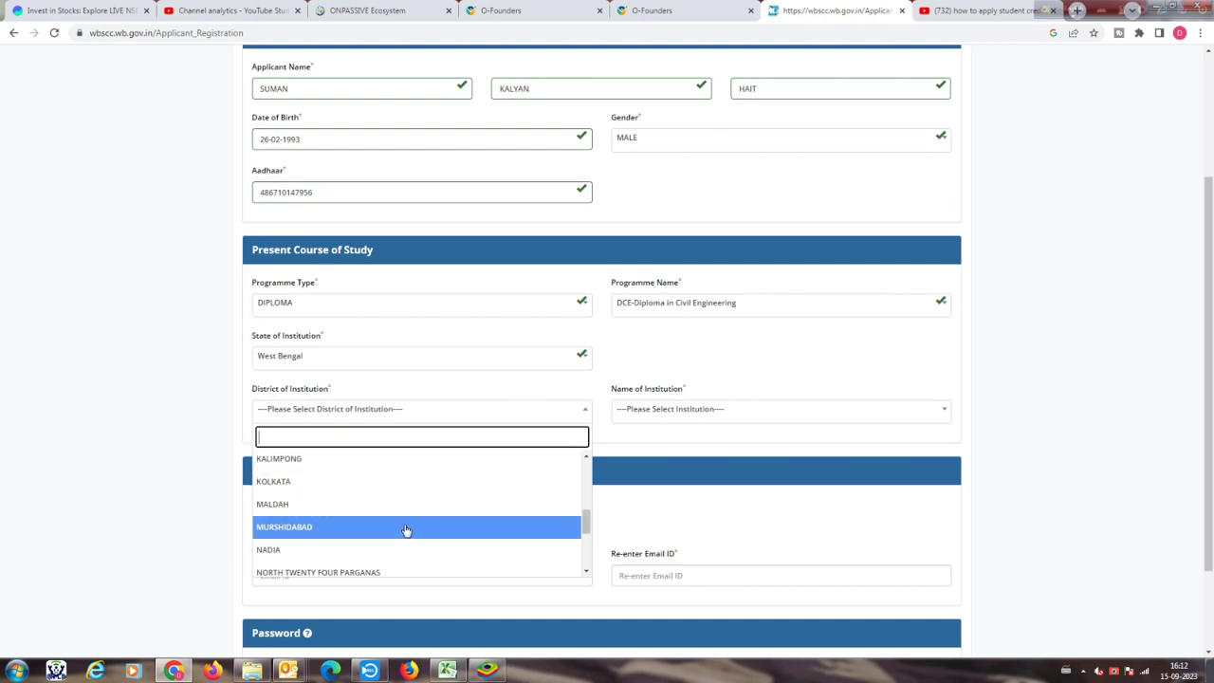
left_click(369, 573)
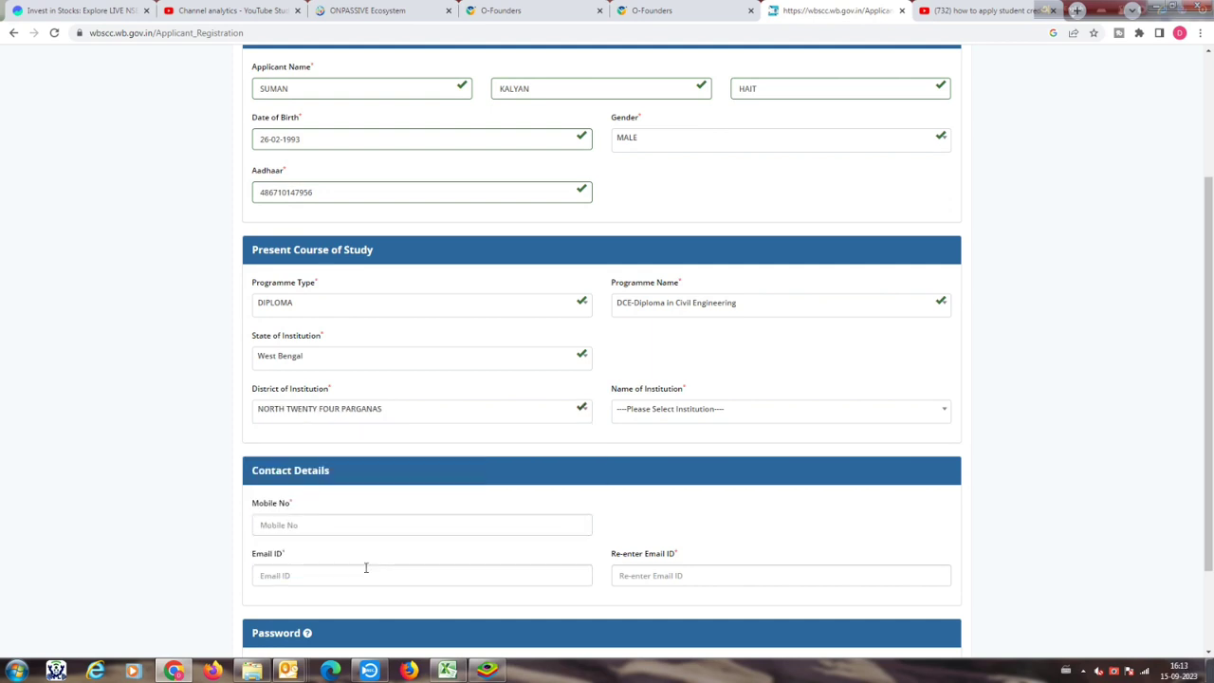
Step: Search 'REG' and select REGENT INSTITUTE OF SCIENCE AND TECHNOLOGY NORTH 24 PARGANAS as the institution
left_click(774, 410)
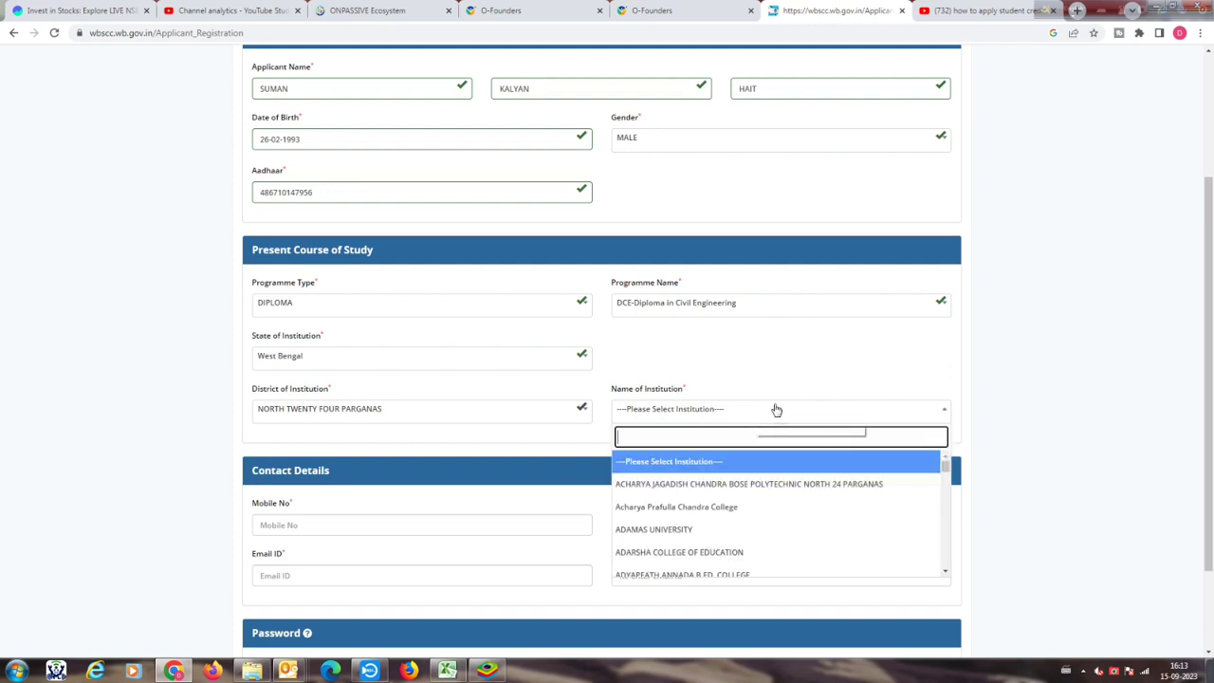
scroll(793, 481, "down", 3)
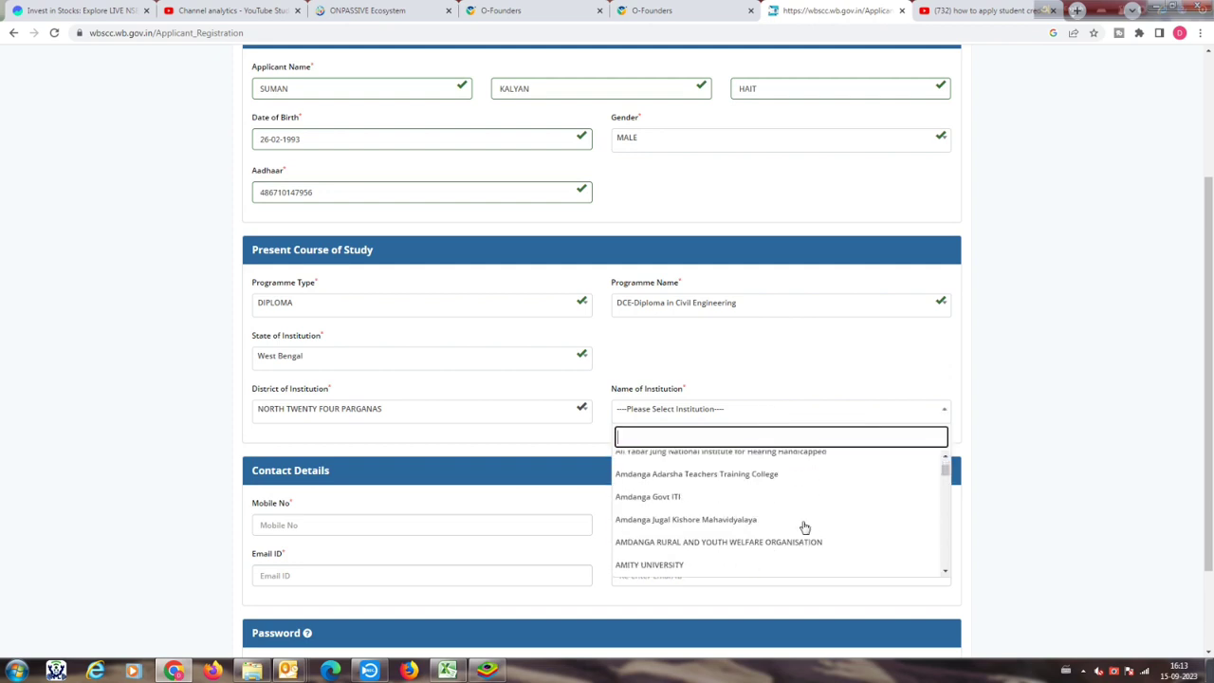
scroll(759, 493, "up", 3)
type("RE")
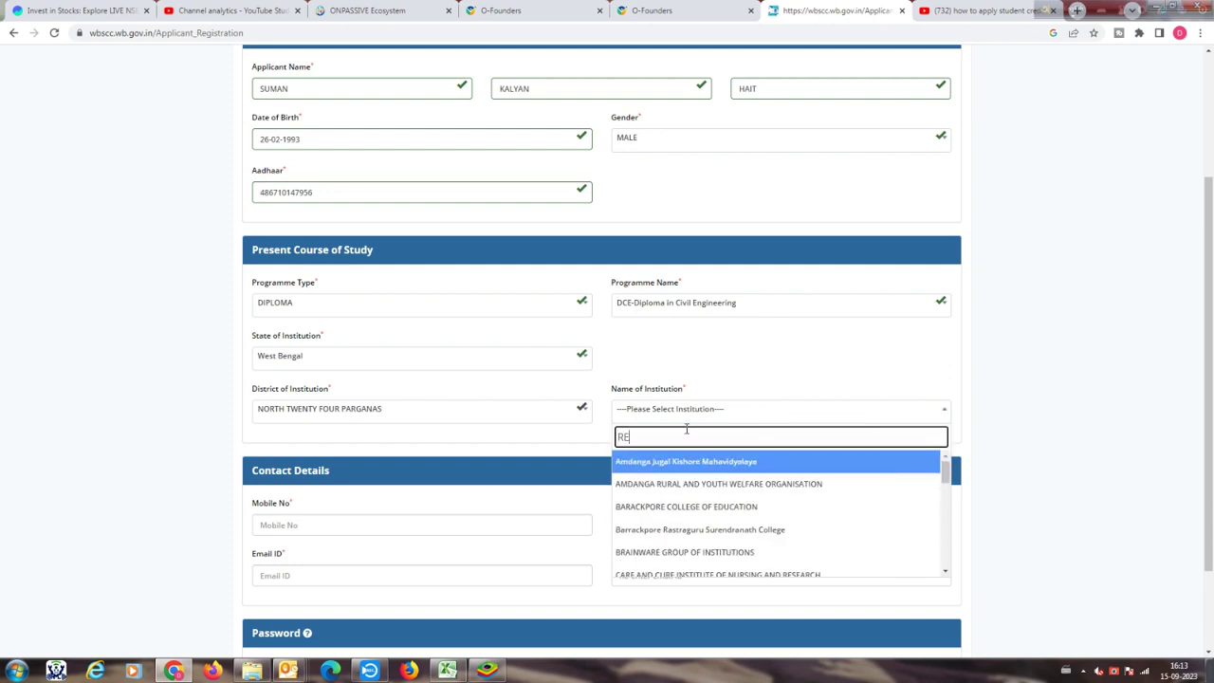
type("G")
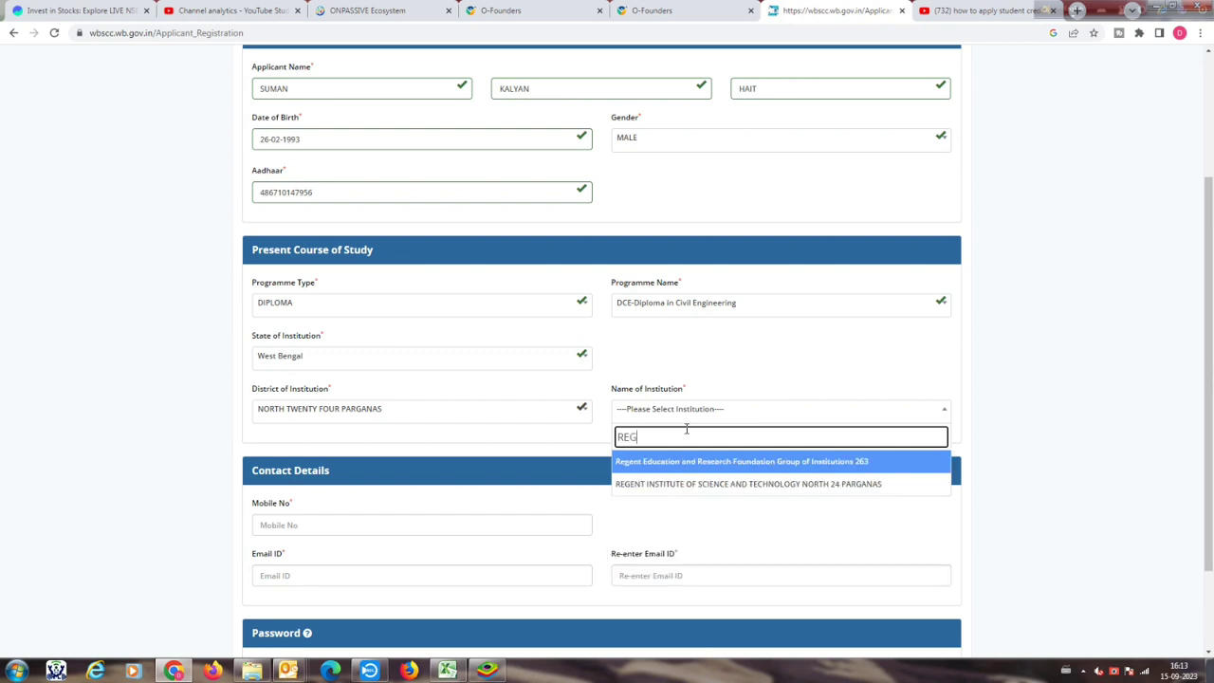
left_click(687, 491)
scroll(552, 510, "down", 1)
left_click(388, 455)
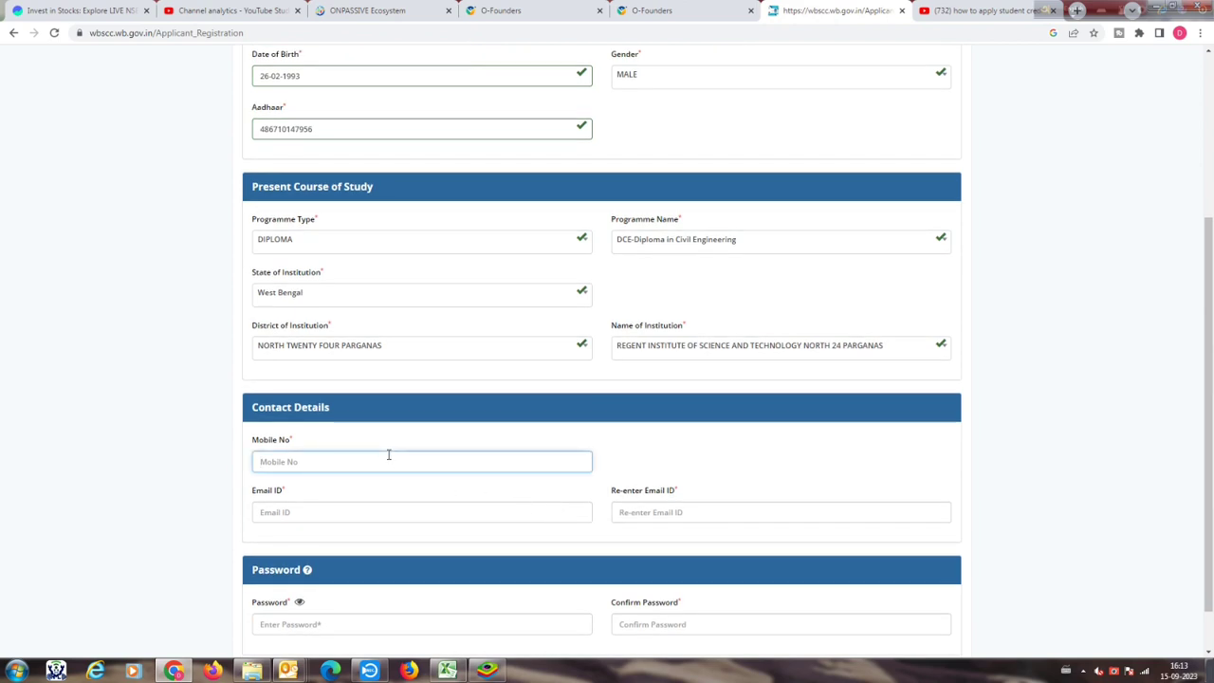
Step: Enter the applicant's mobile number
type("9")
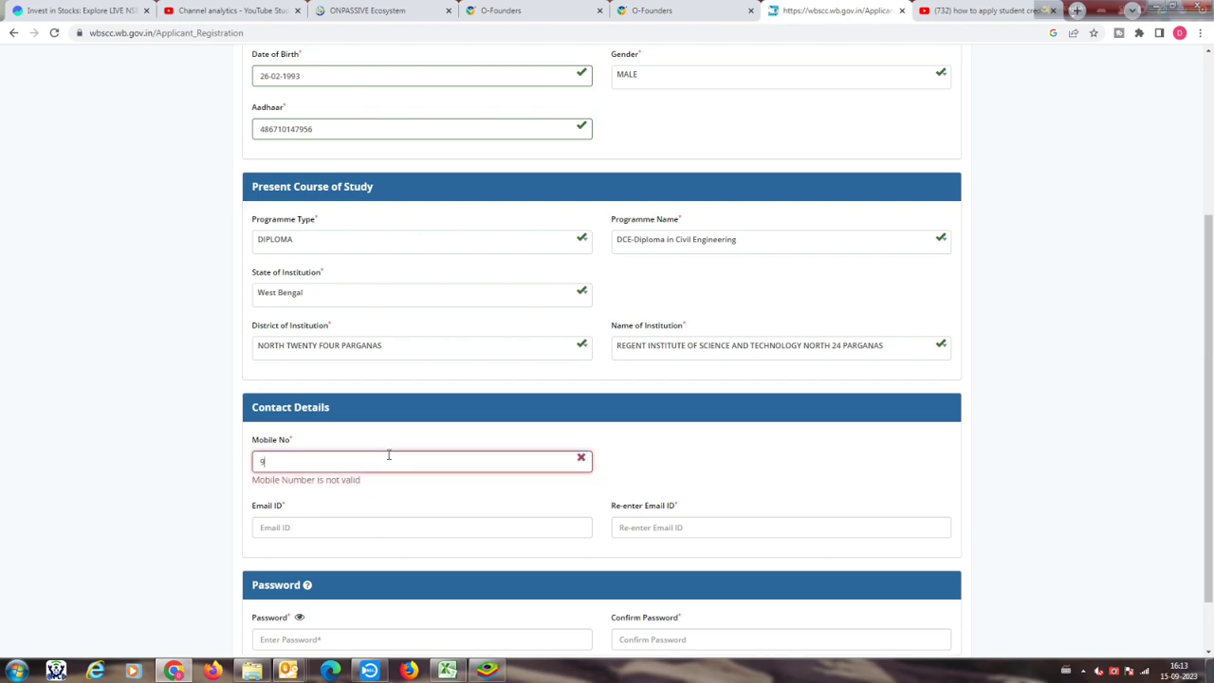
type("6470")
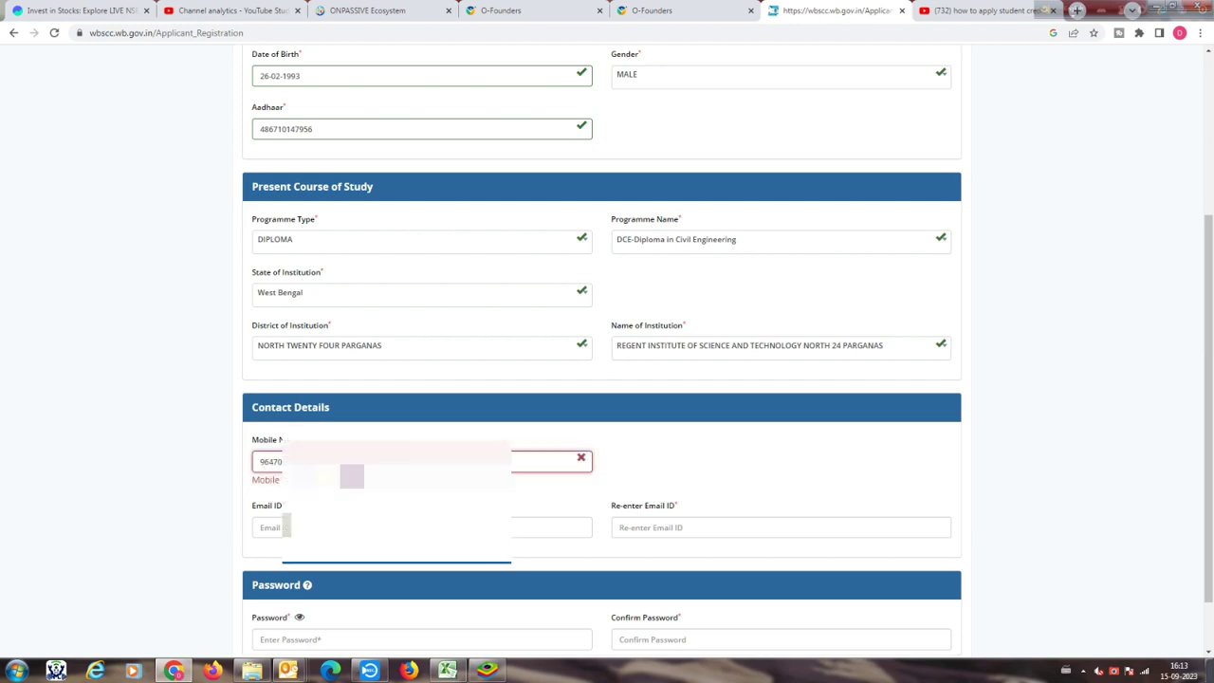
key("Down")
key("Return")
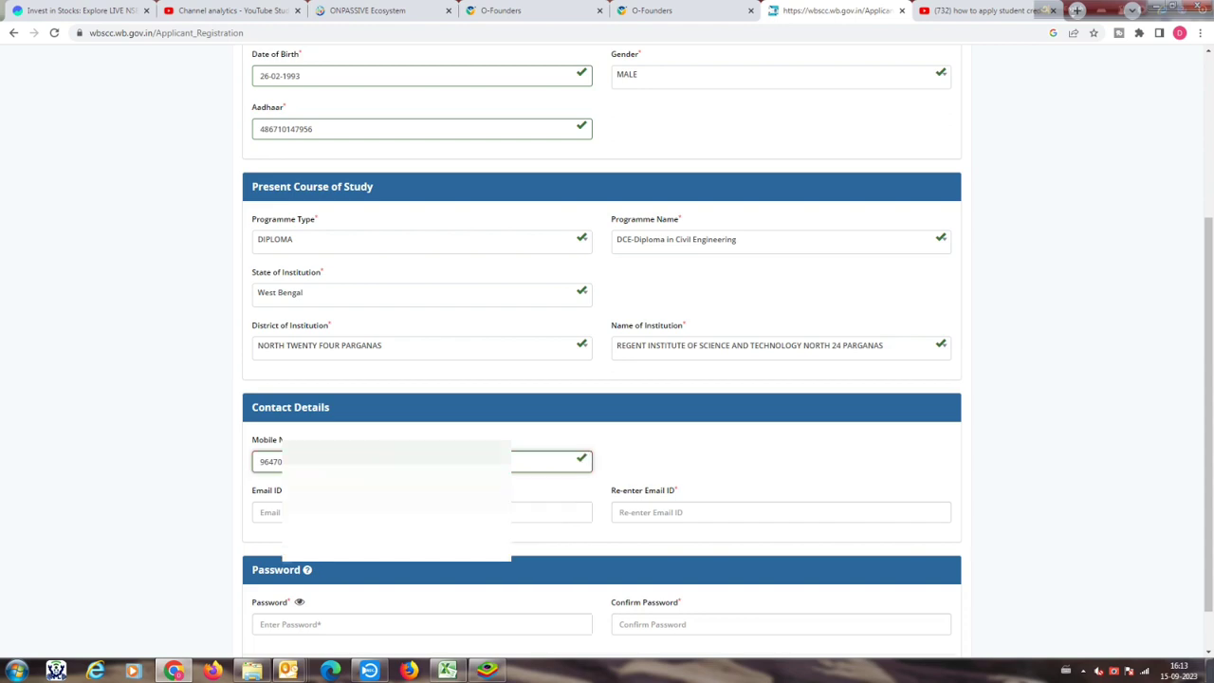
Step: Enter the applicant's e-mail address and paste the same address into Re-enter Email ID
left_click(270, 512)
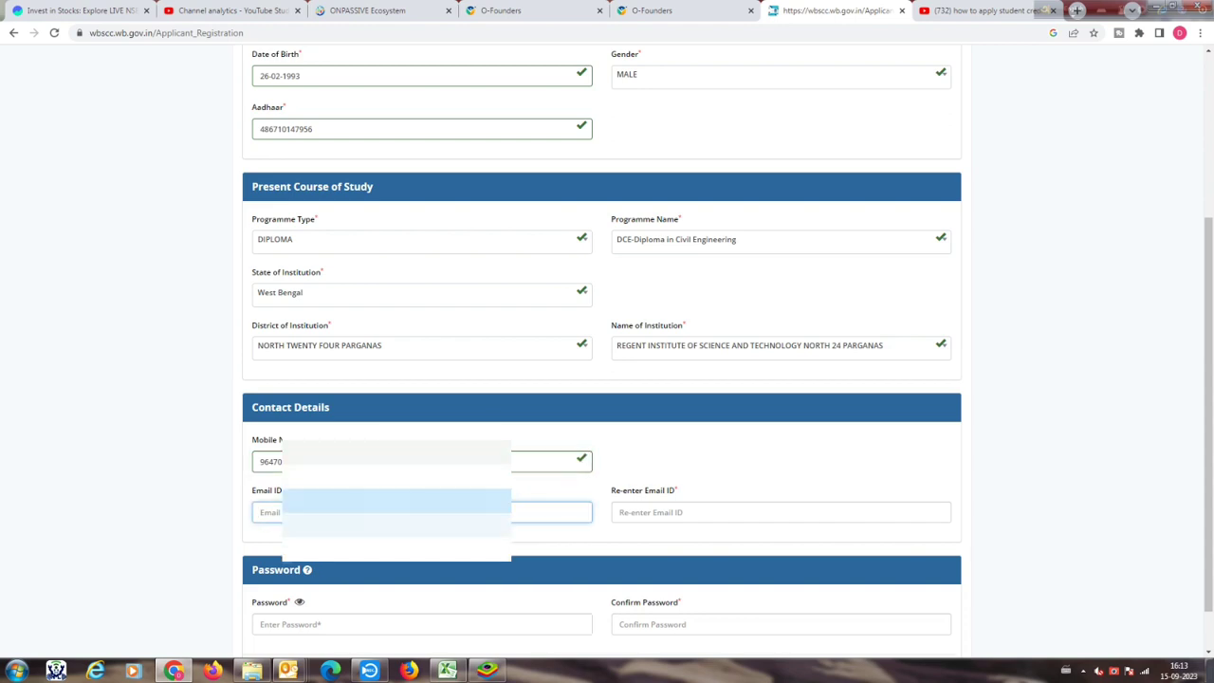
type("suma")
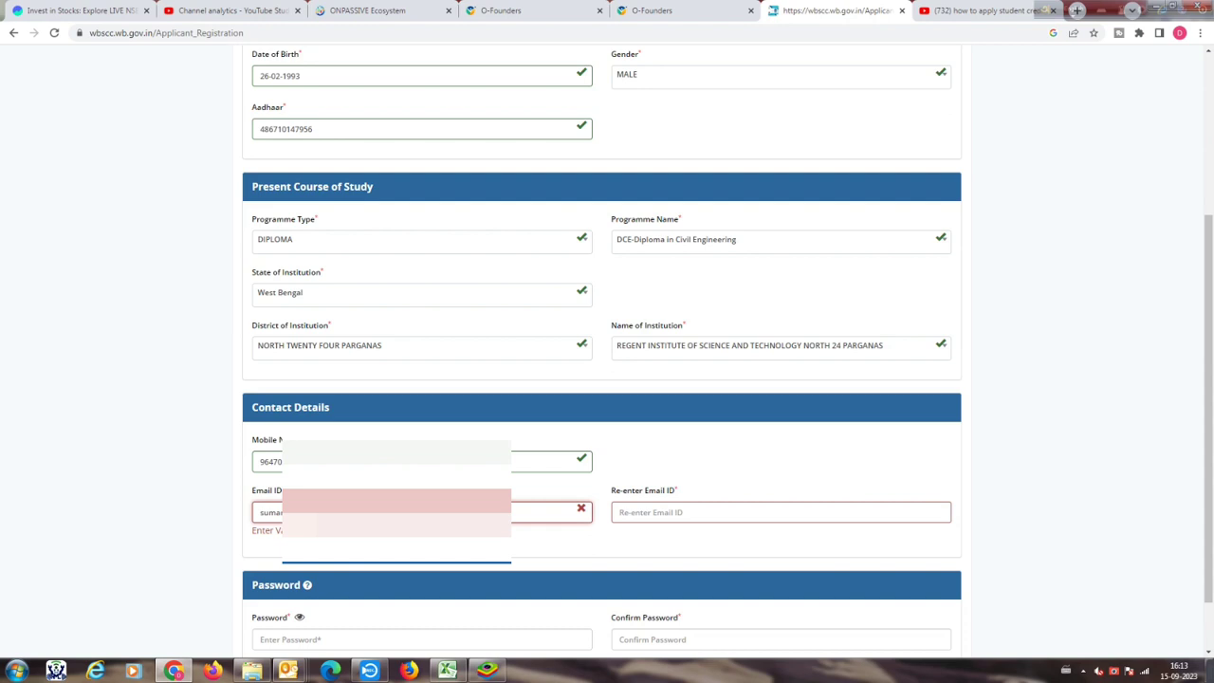
type("m")
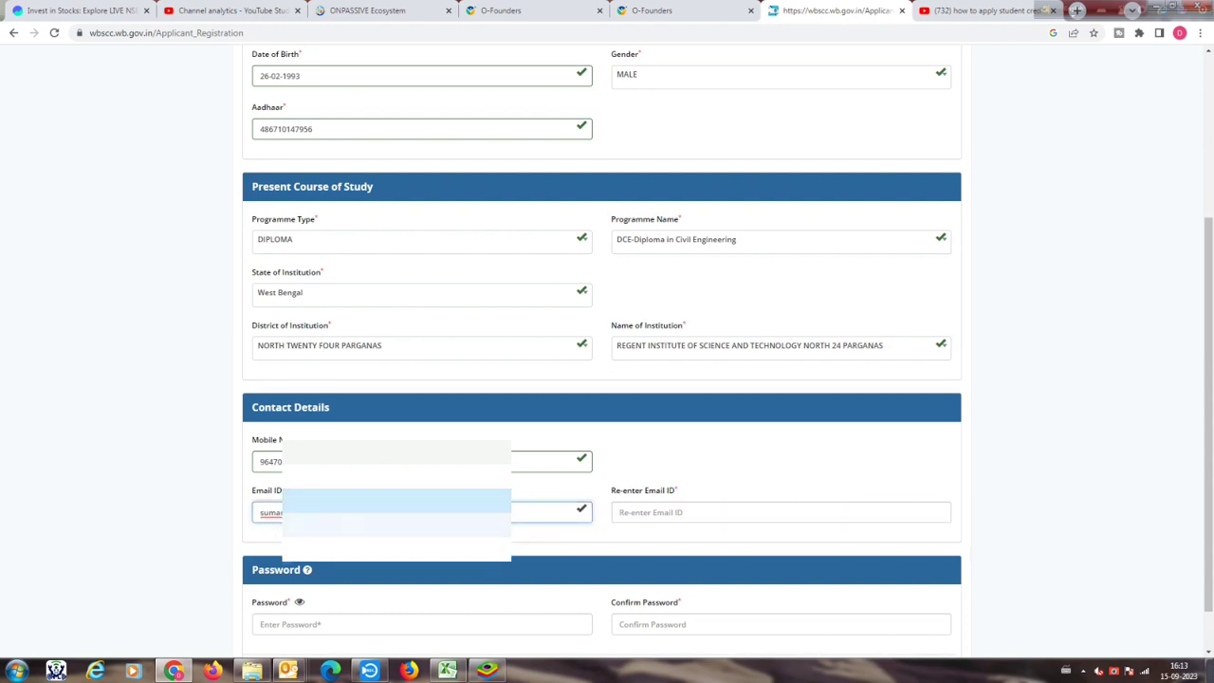
left_click(672, 508)
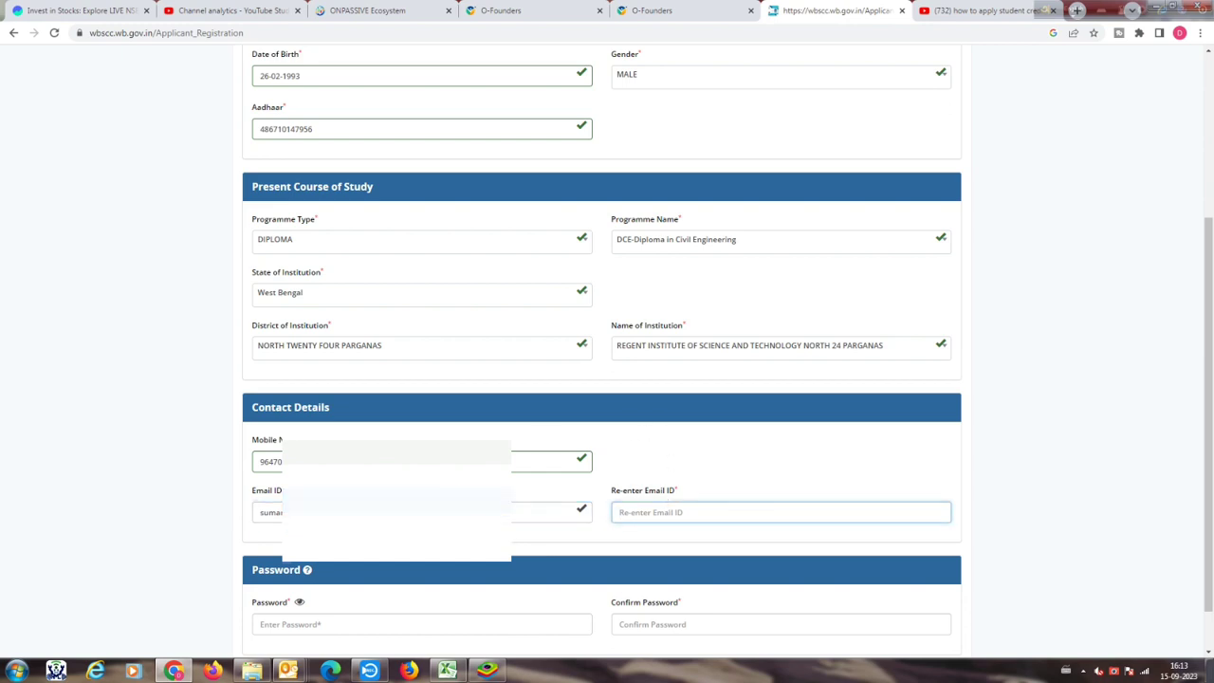
left_click_drag(559, 512, 196, 518)
key("ctrl+c")
left_click(657, 512)
key("ctrl+v")
scroll(657, 512, "down", 1)
Step: Type the account password in Password and again in Confirm Password until they match
left_click(385, 570)
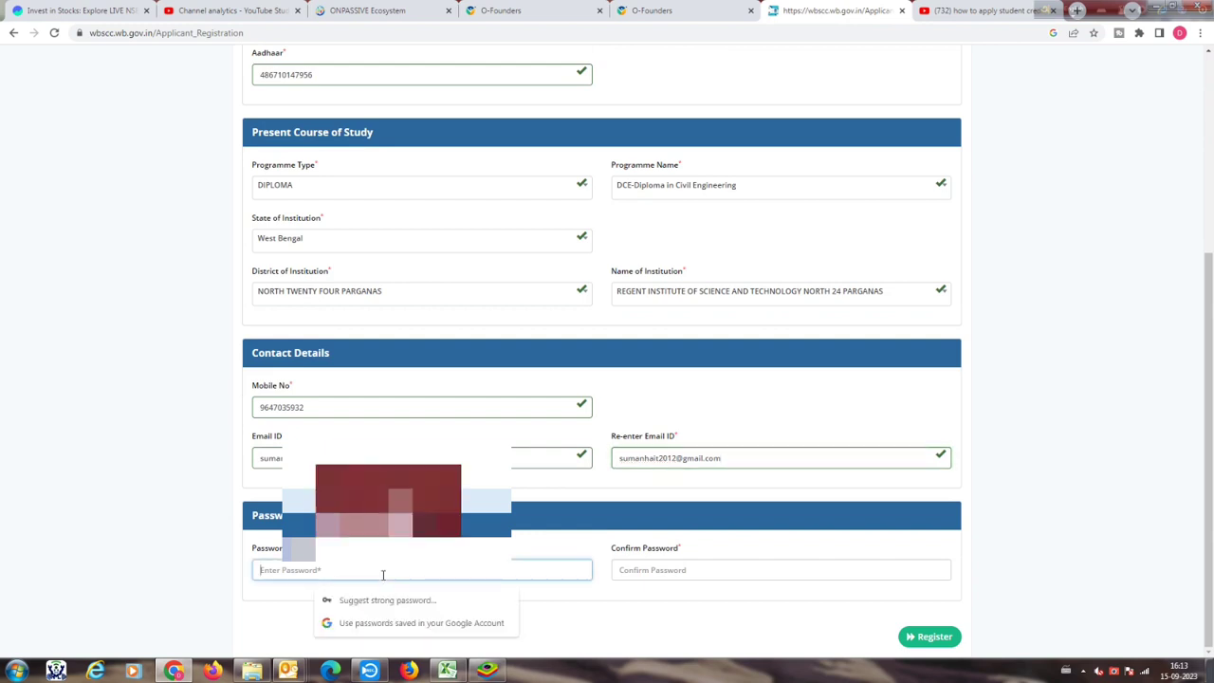
type("•••••")
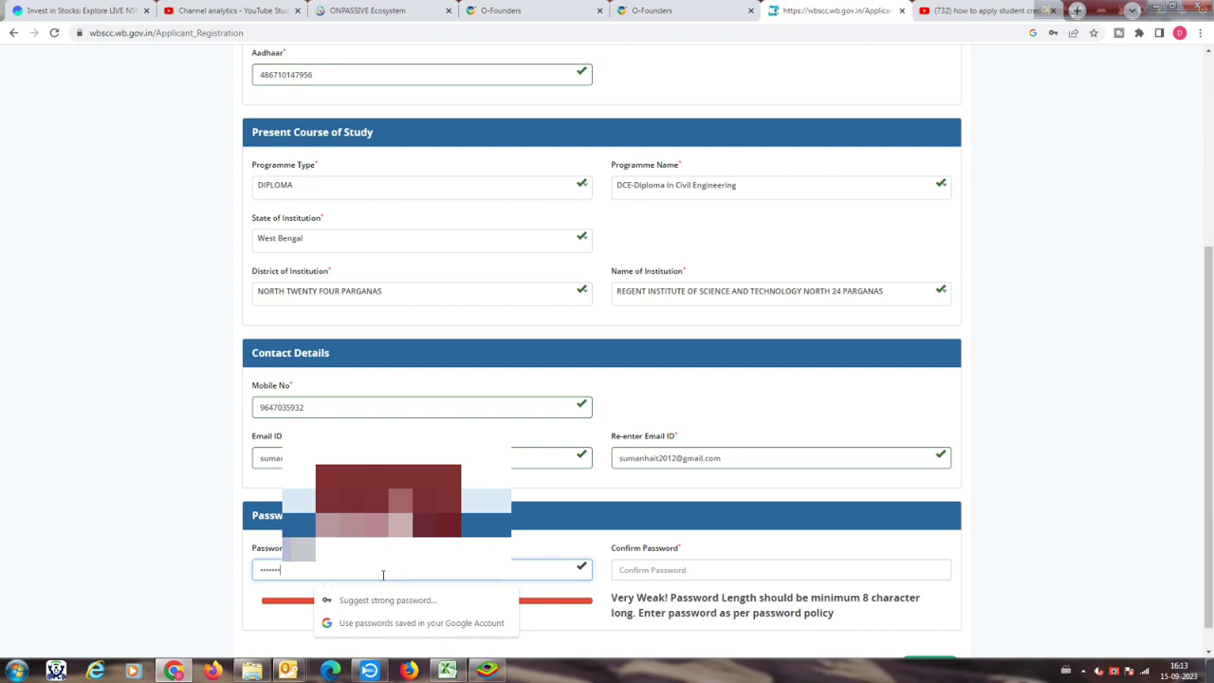
type("••")
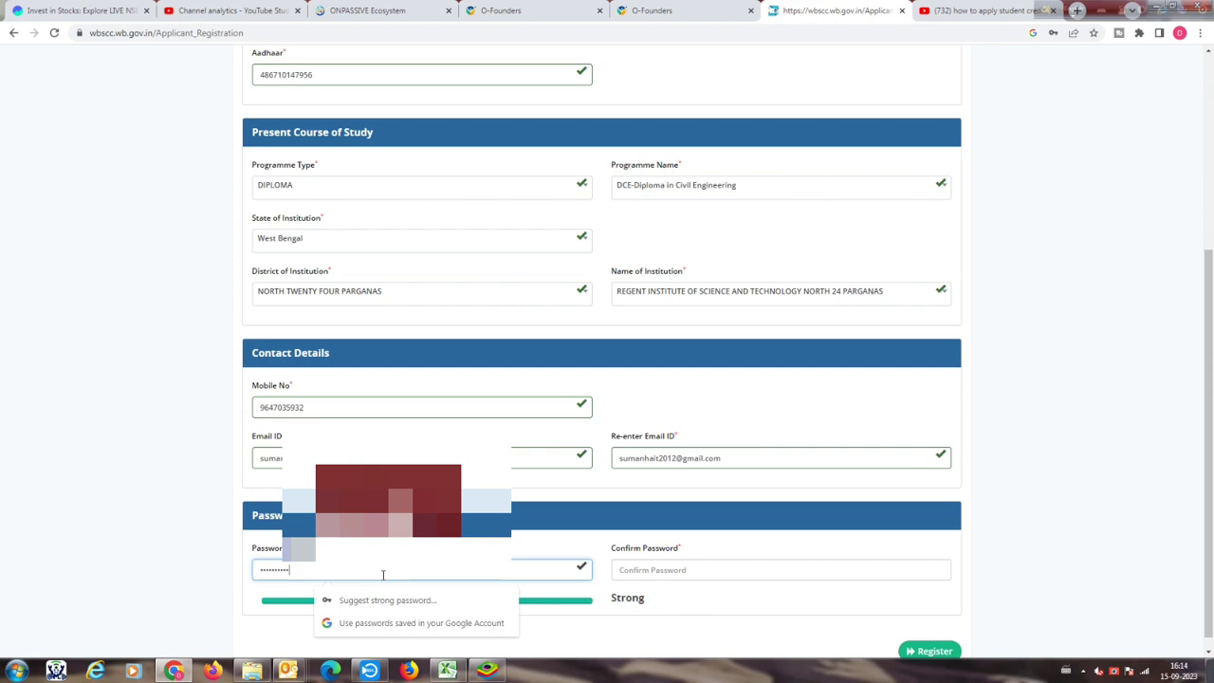
left_click(659, 570)
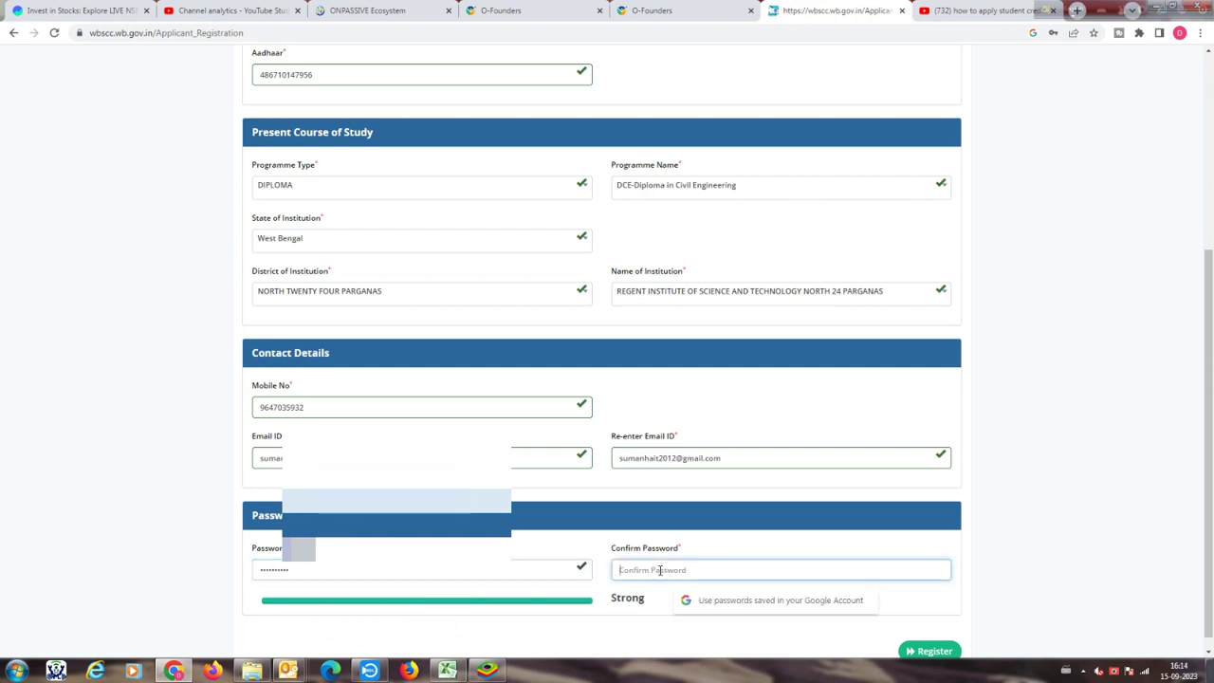
type("•••••••")
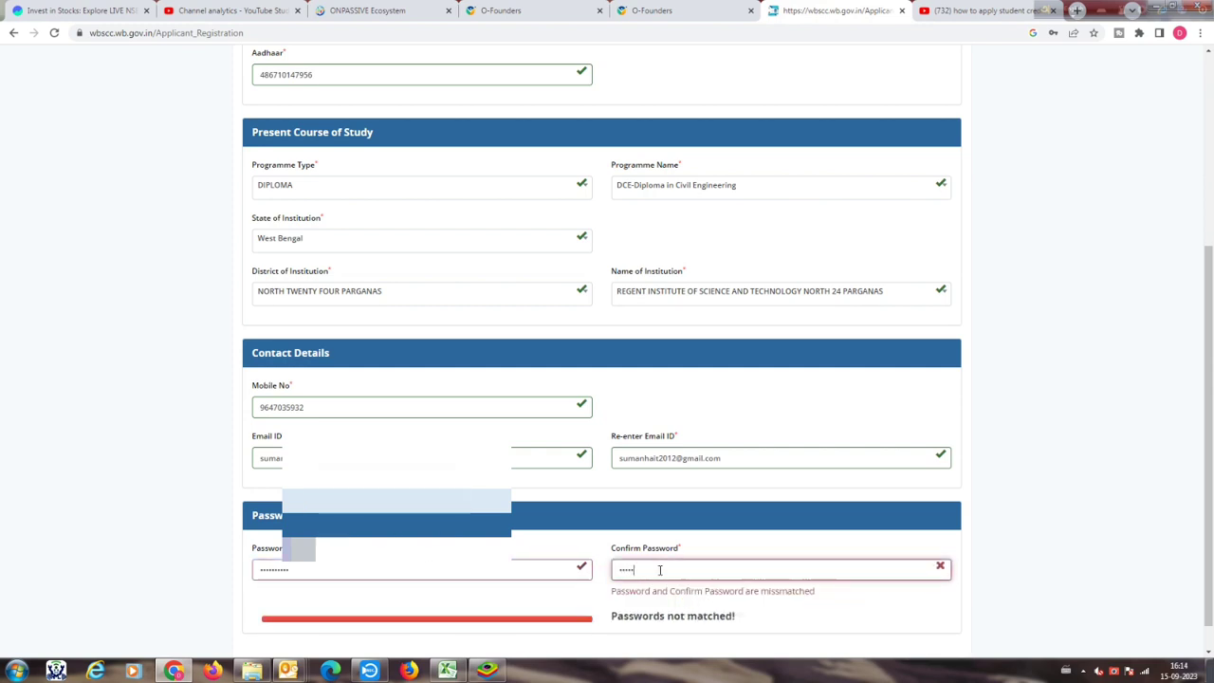
type("•")
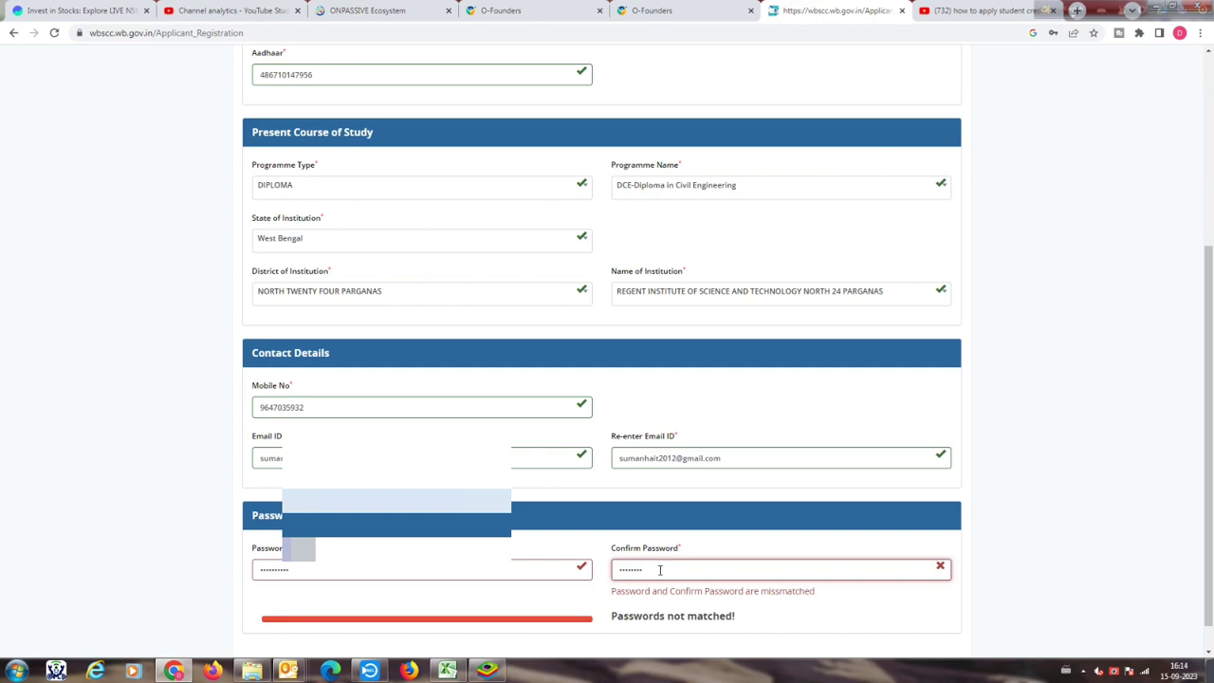
type("•")
scroll(1027, 541, "down", 1)
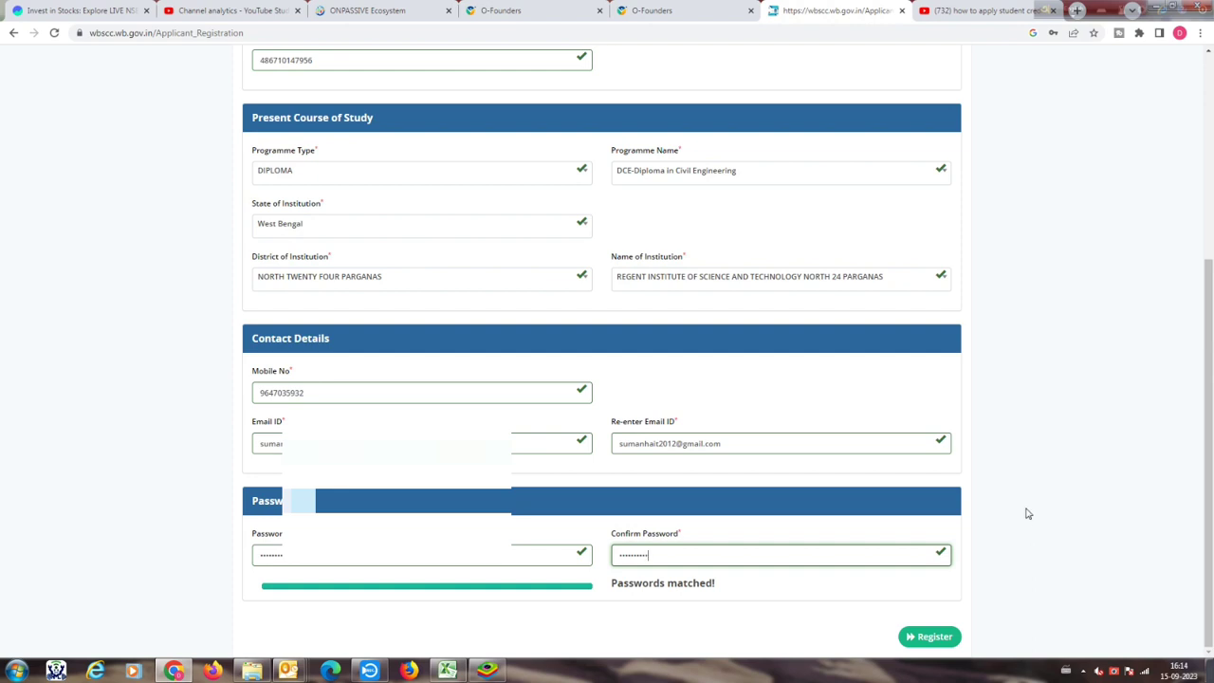
scroll(1027, 513, "up", 4)
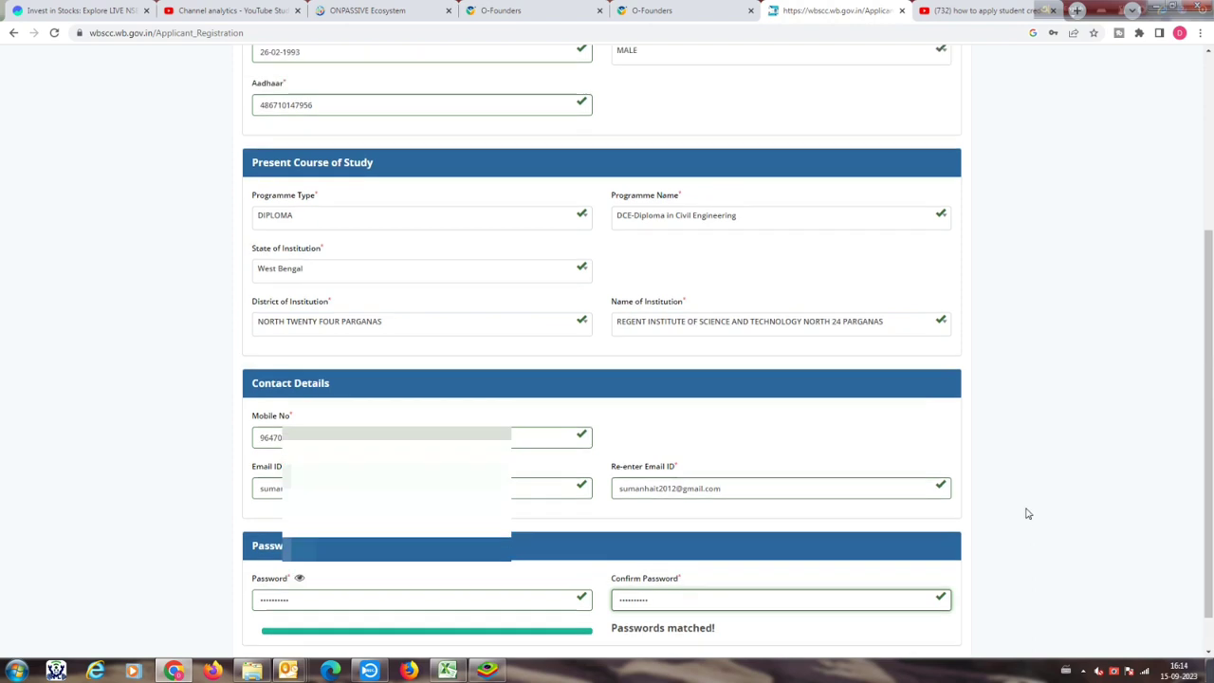
scroll(1025, 512, "down", 4)
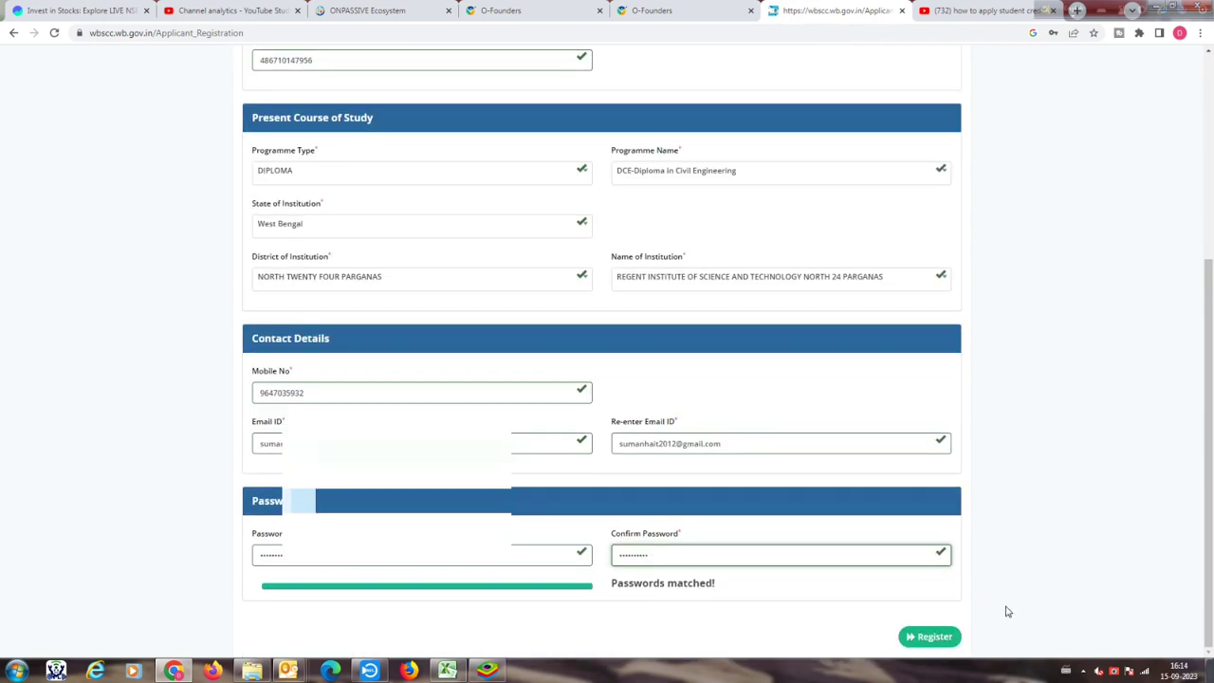
Step: Submit the registration, verify the mobile number with the received OTP, and dismiss the success message
left_click(927, 638)
left_click(928, 638)
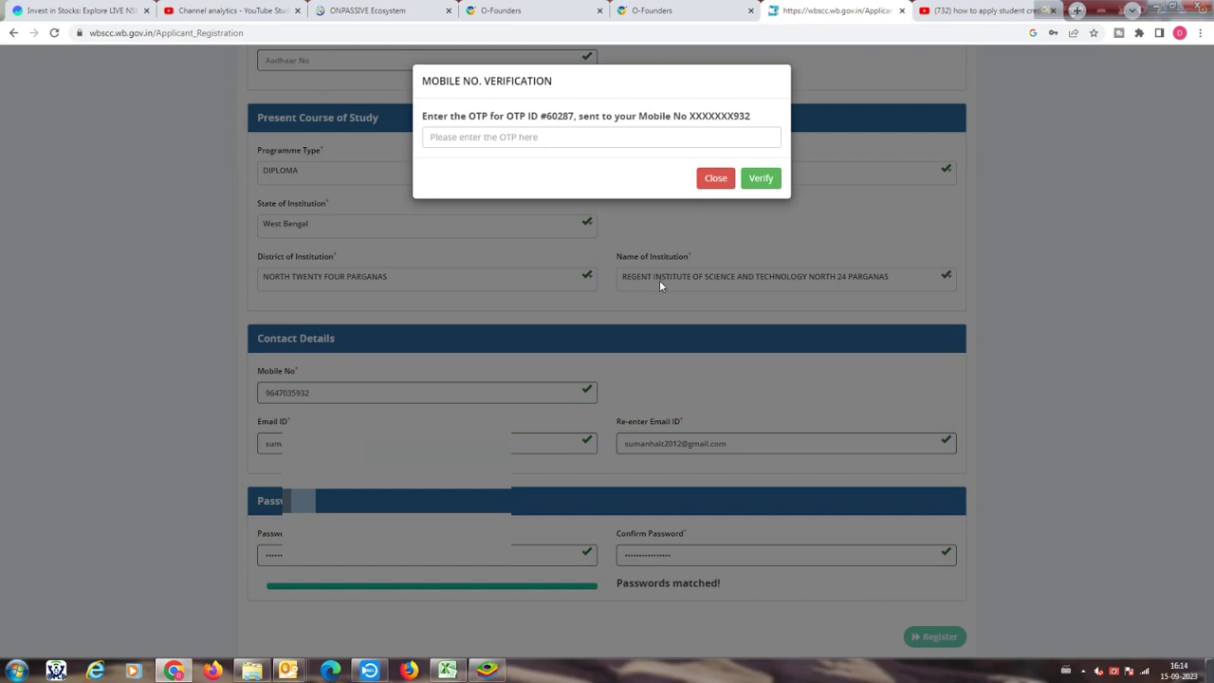
left_click(509, 138)
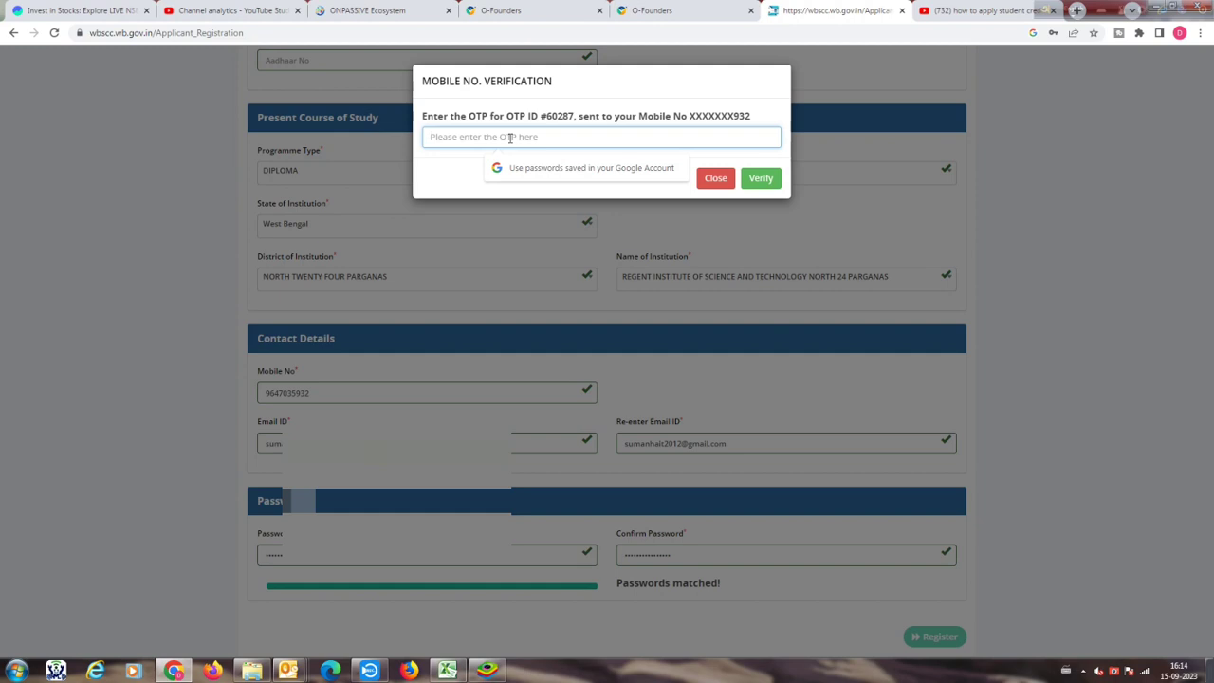
type("12")
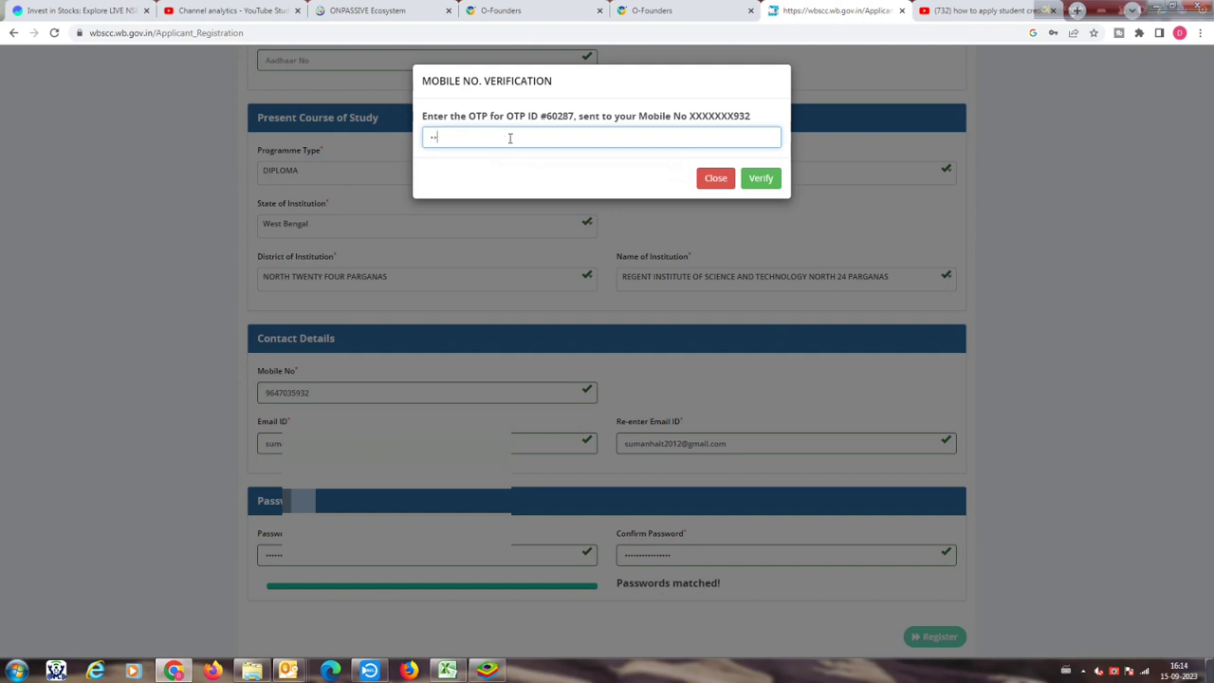
type("34")
left_click(760, 179)
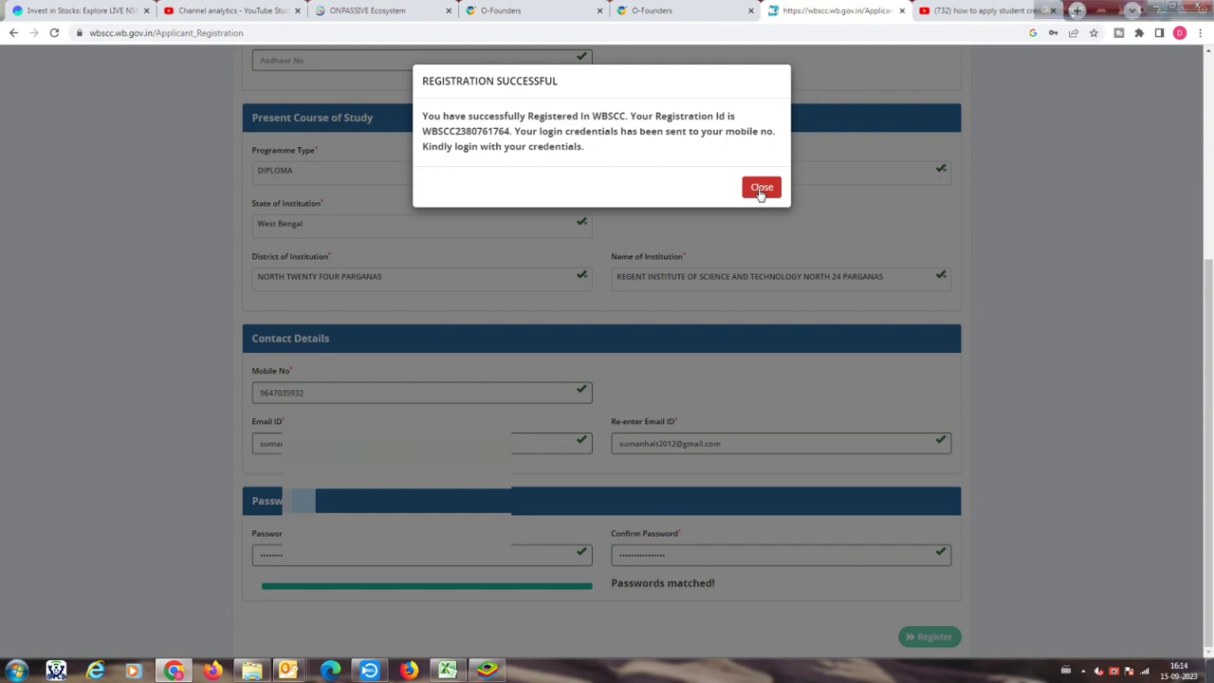
left_click(760, 189)
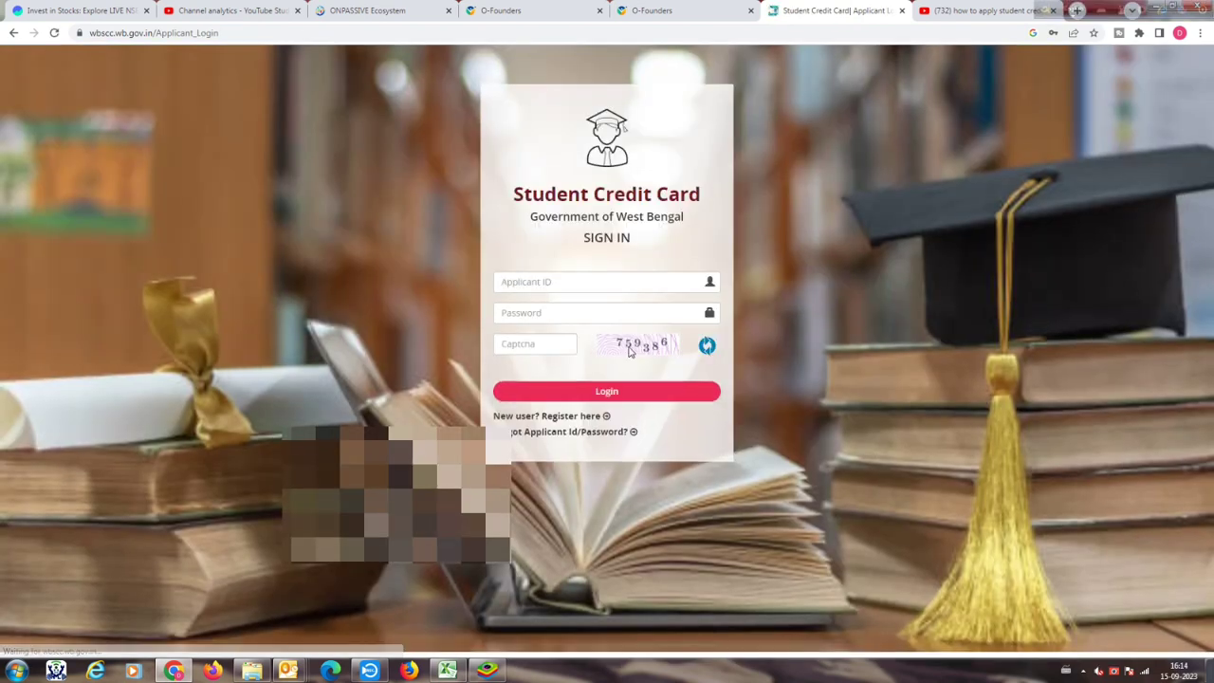
Step: Enter the displayed captcha code on the applicant sign-in page and log in
mouse_move(1048, 675)
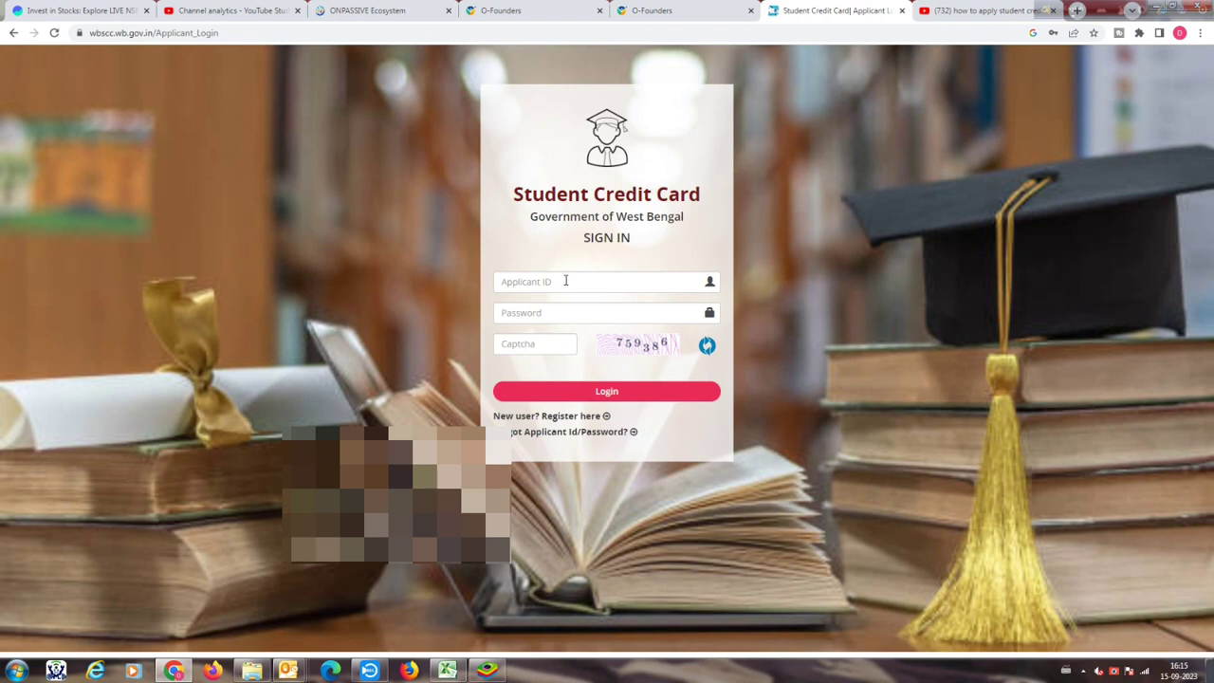
left_click(1015, 673)
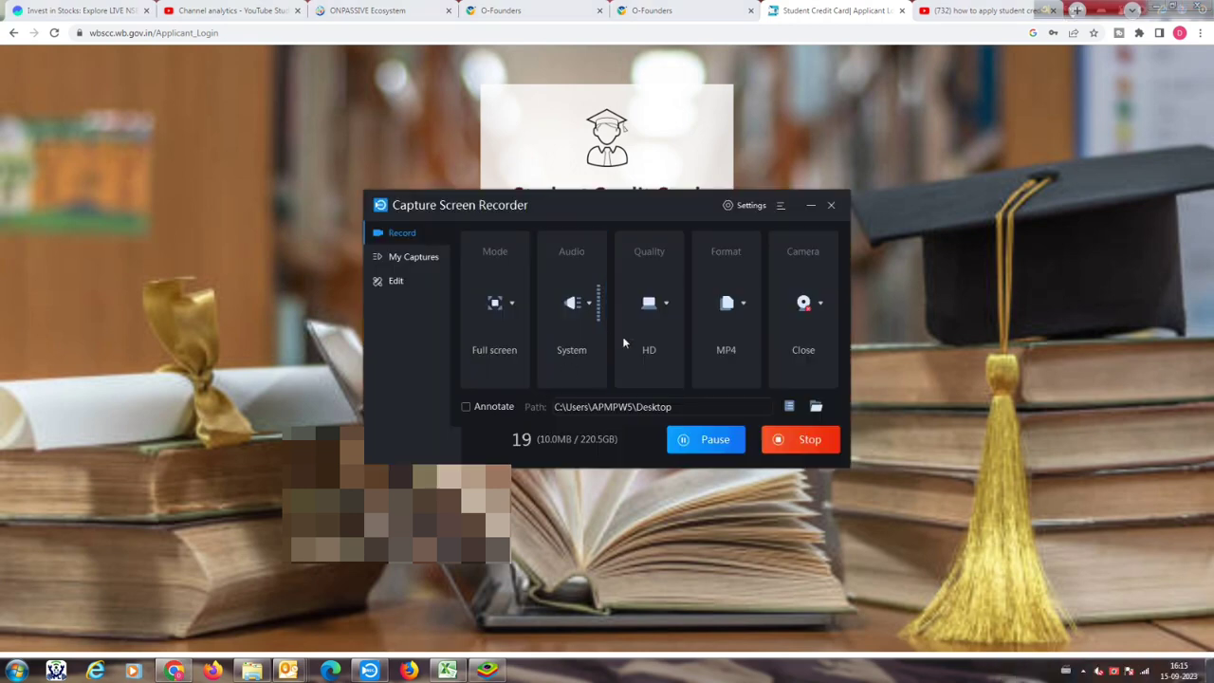
left_click(811, 205)
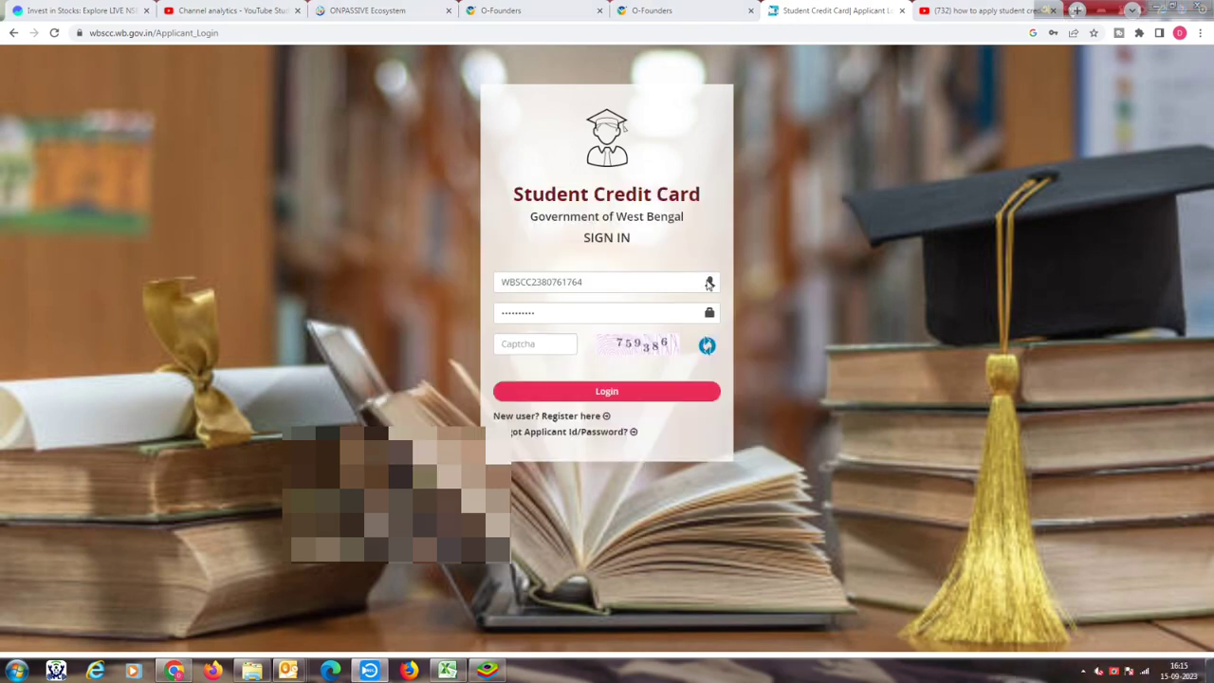
left_click(540, 345)
type("759")
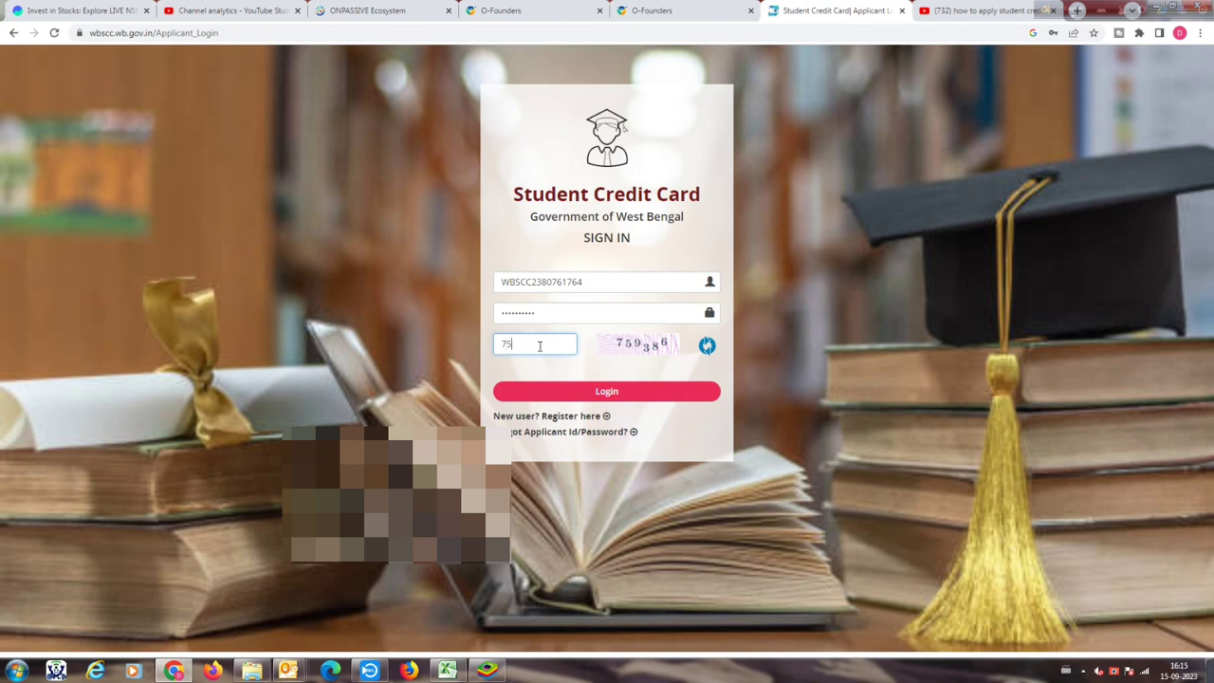
type("386")
left_click(607, 393)
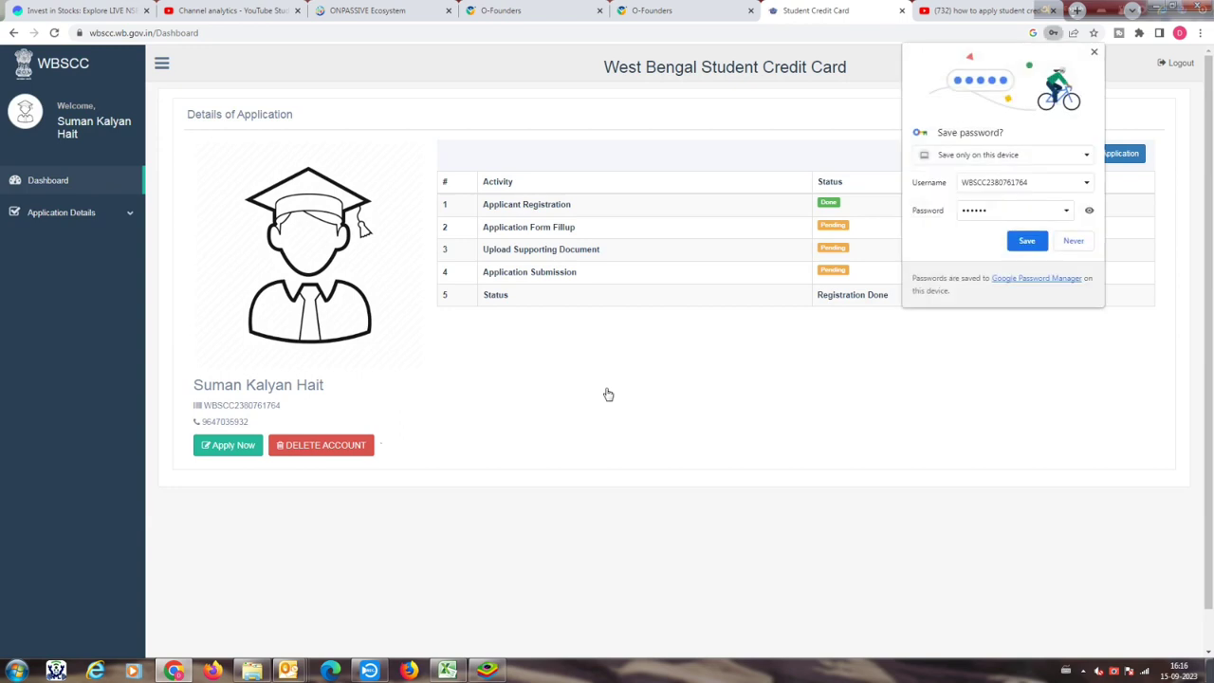
Step: Save the login password in Chrome and launch Apply Now from the dashboard
left_click(1032, 244)
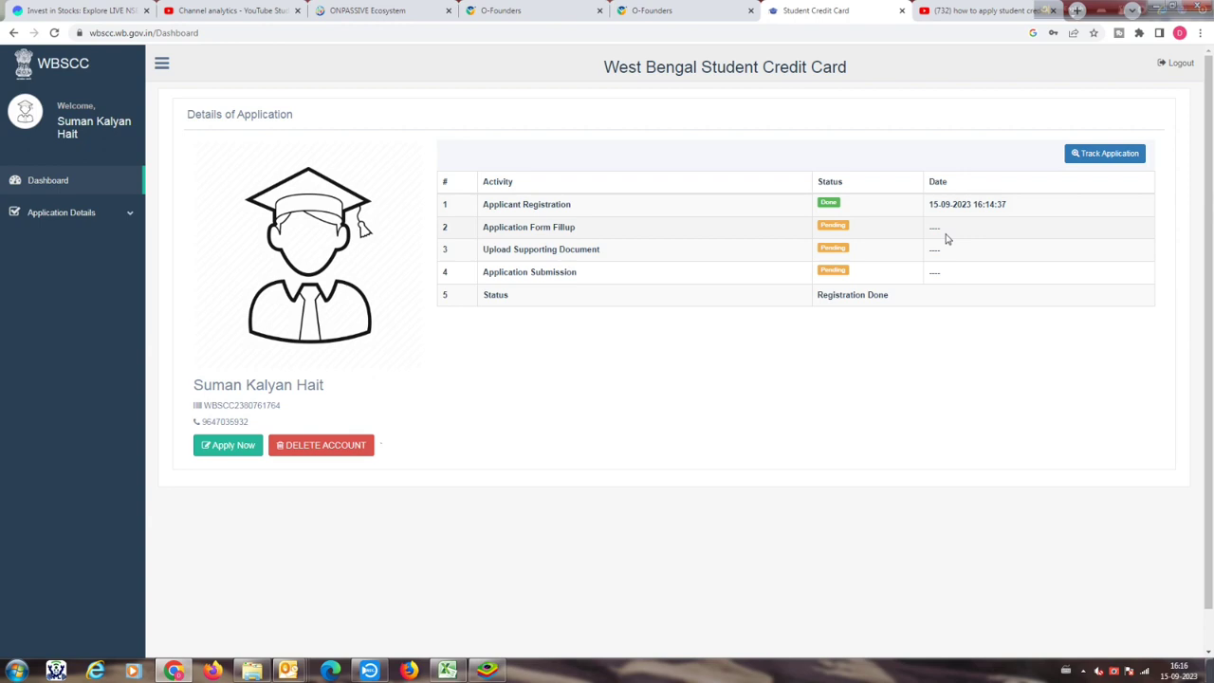
mouse_move(1185, 669)
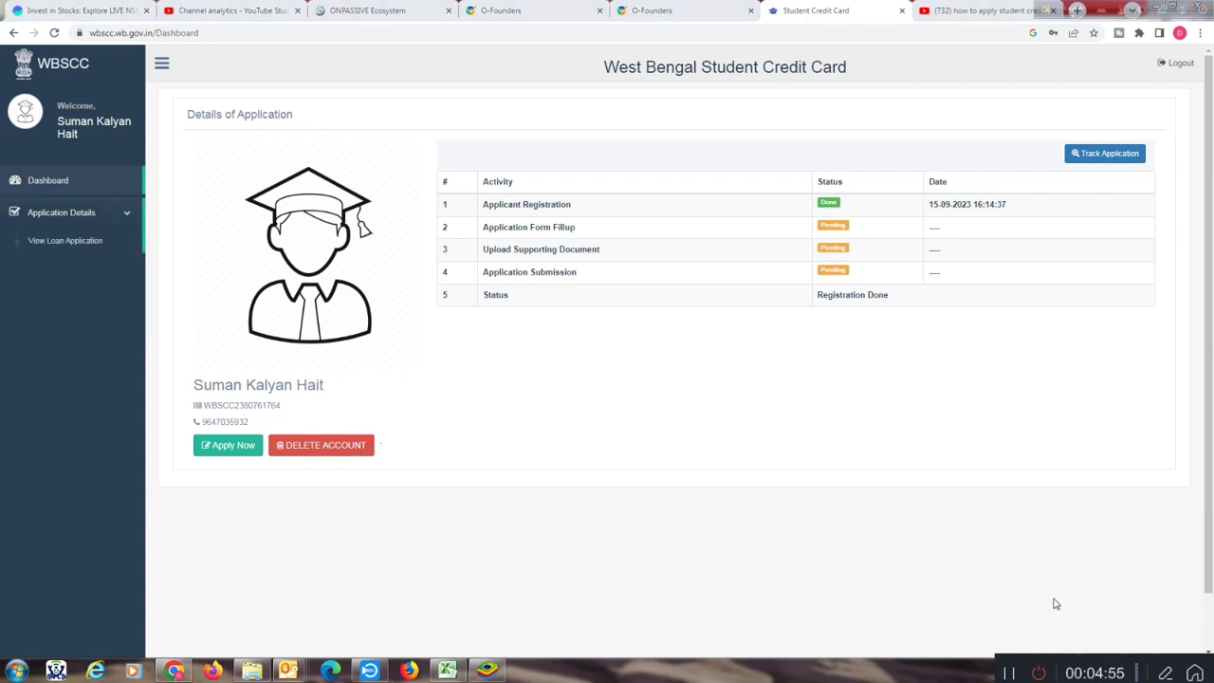
left_click(220, 448)
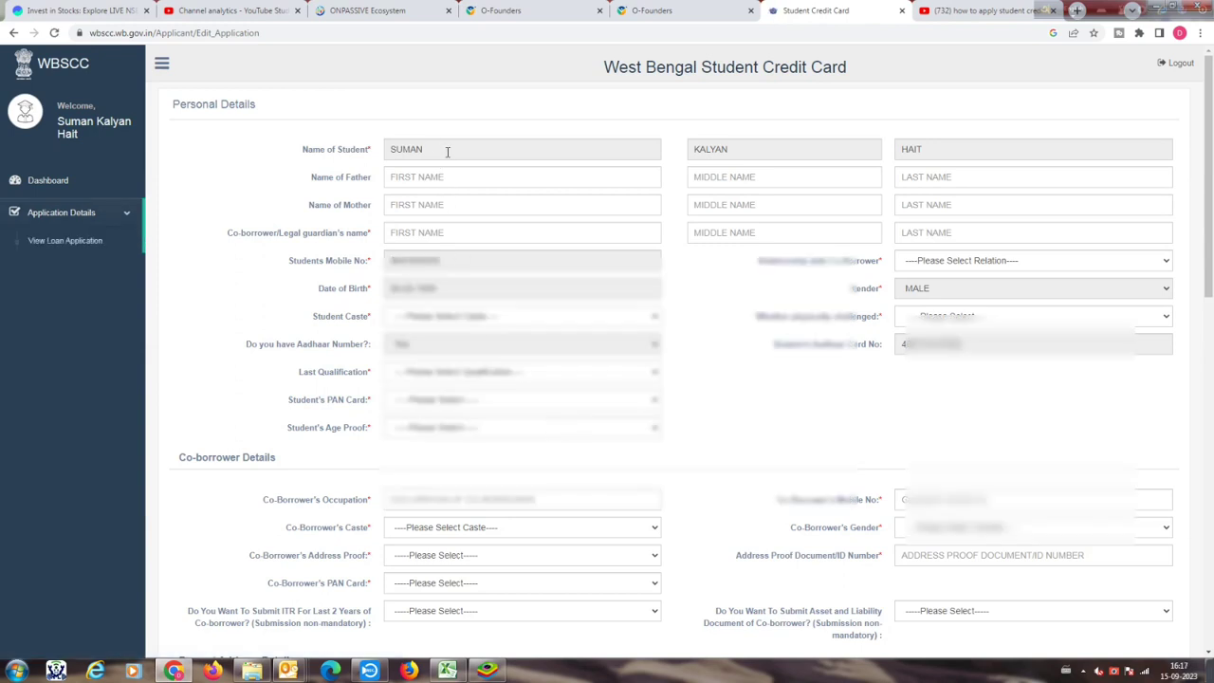
Step: Enter the father's full name, correcting the surname typo
left_click(504, 185)
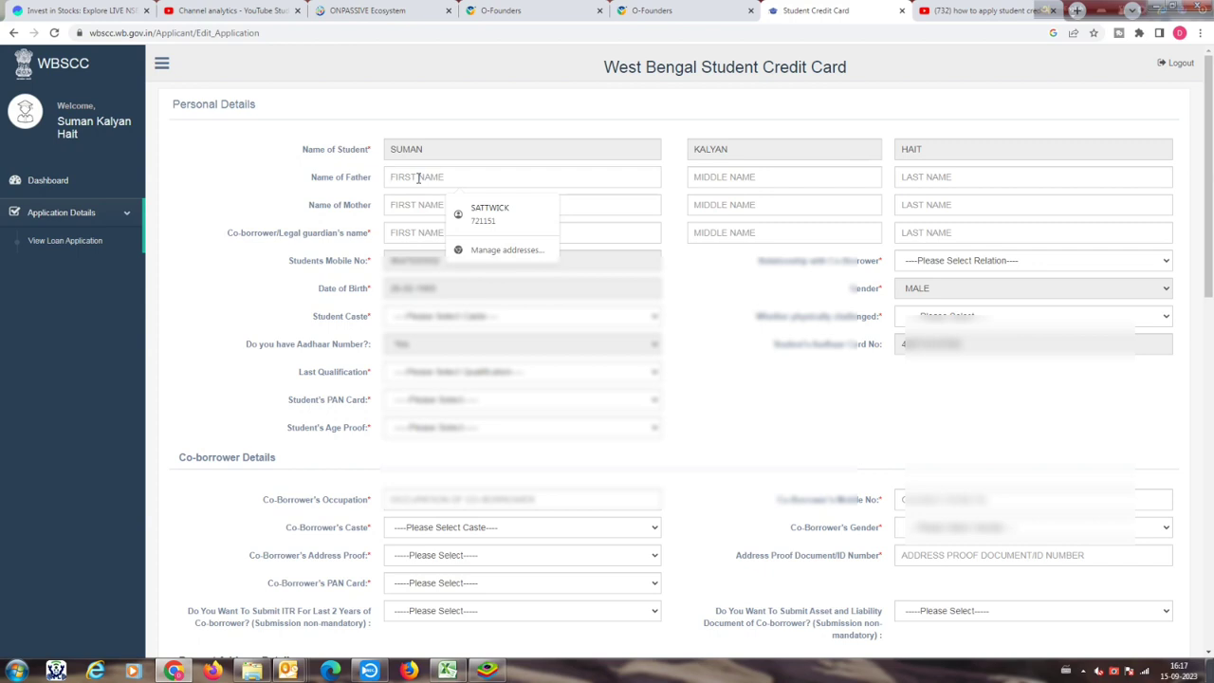
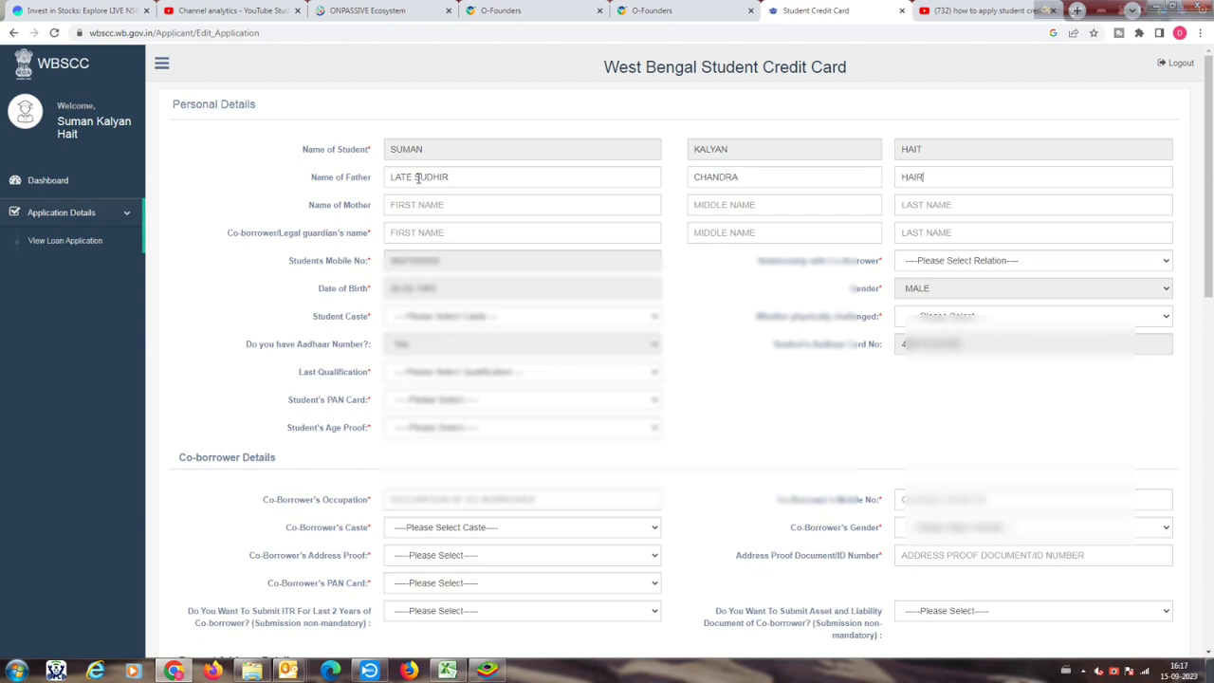
Step: Enter the mother's first and last names and copy her first name for the co-borrower
left_click(453, 206)
key("Tab")
key("Tab")
left_click(432, 230)
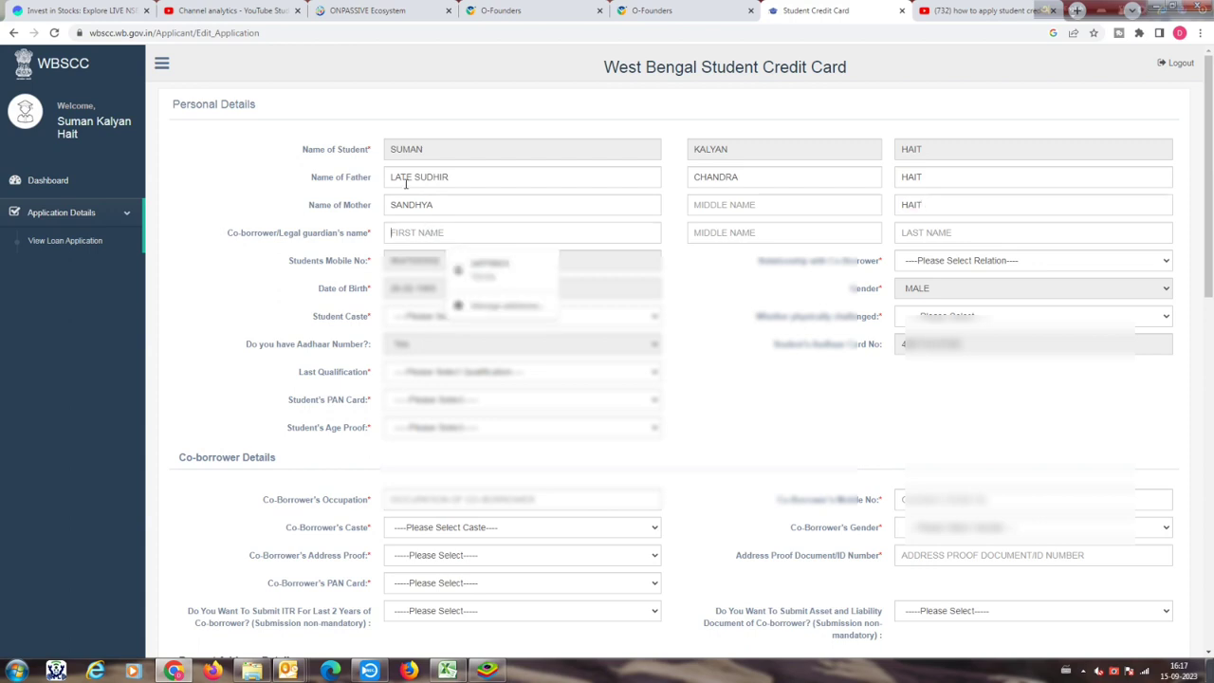
left_click_drag(391, 204, 479, 204)
key("ctrl+c")
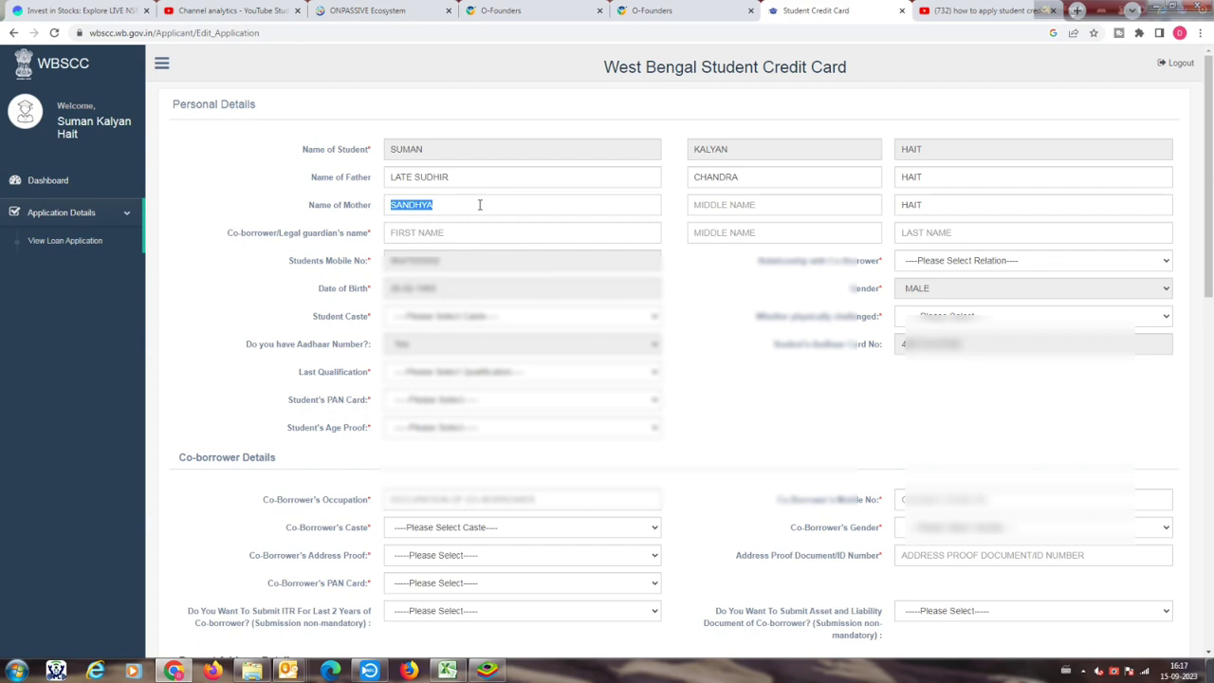
left_click(448, 233)
Step: Paste the mother's first and last names as the co-borrower's name and set relationship to MOTHER
key("ctrl+v")
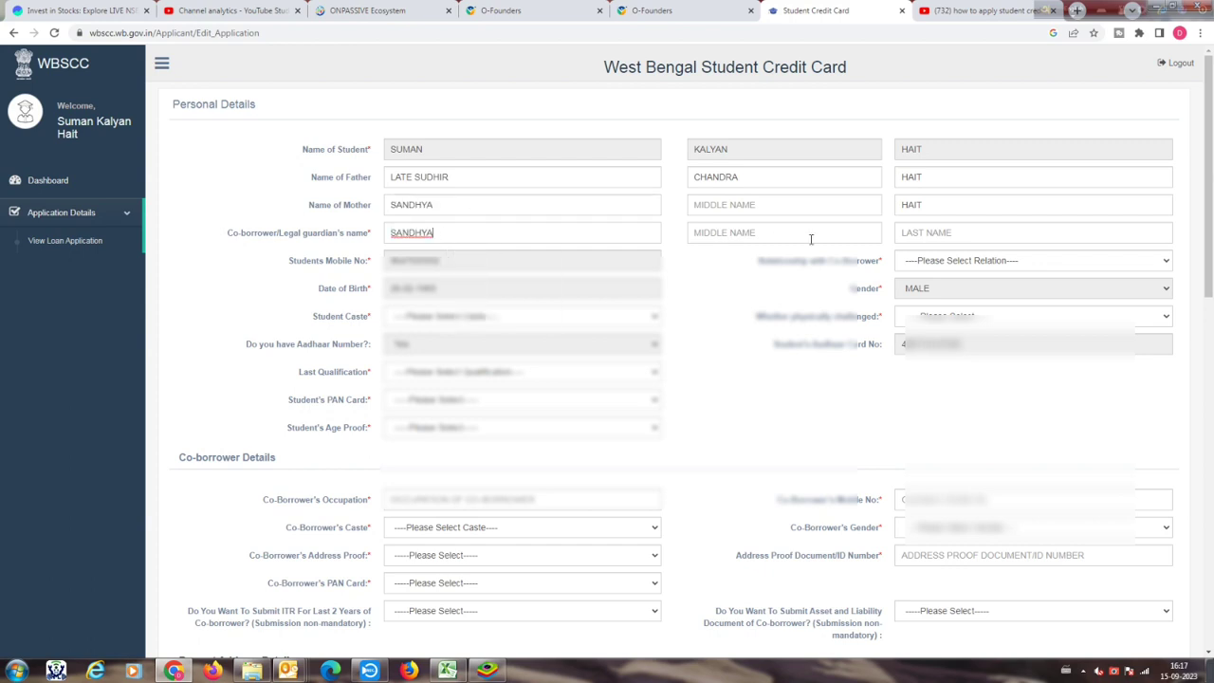
left_click_drag(926, 205, 901, 205)
key("ctrl+c")
left_click(918, 233)
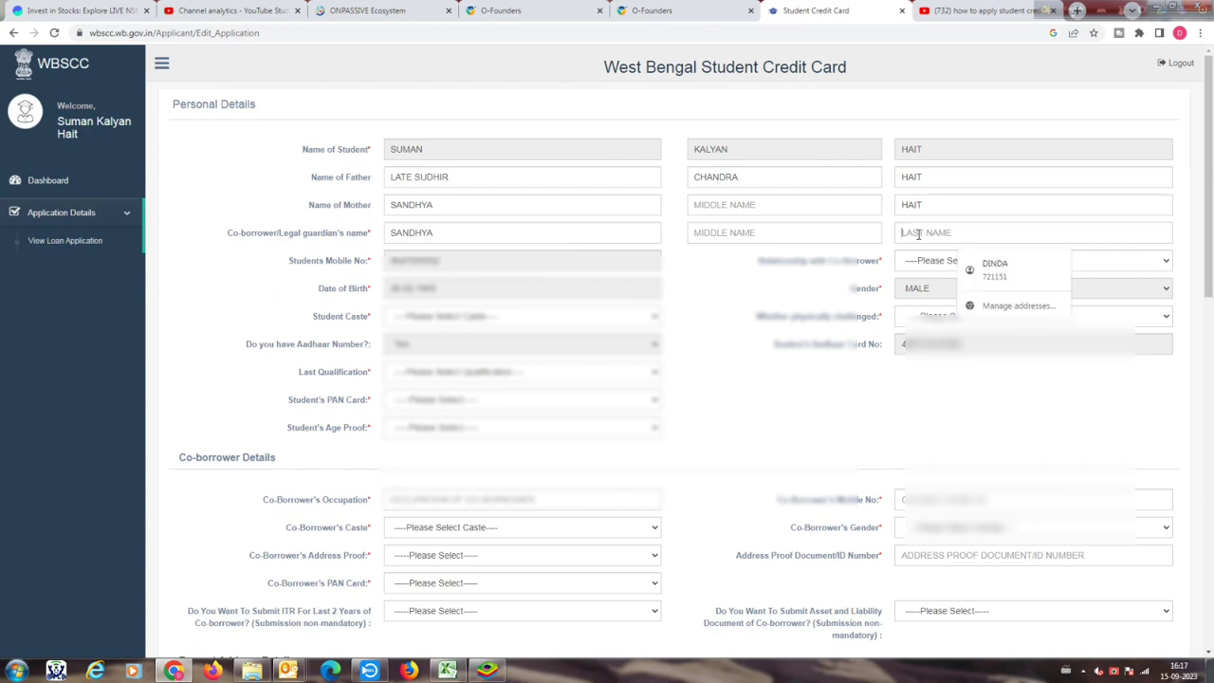
key("ctrl+v")
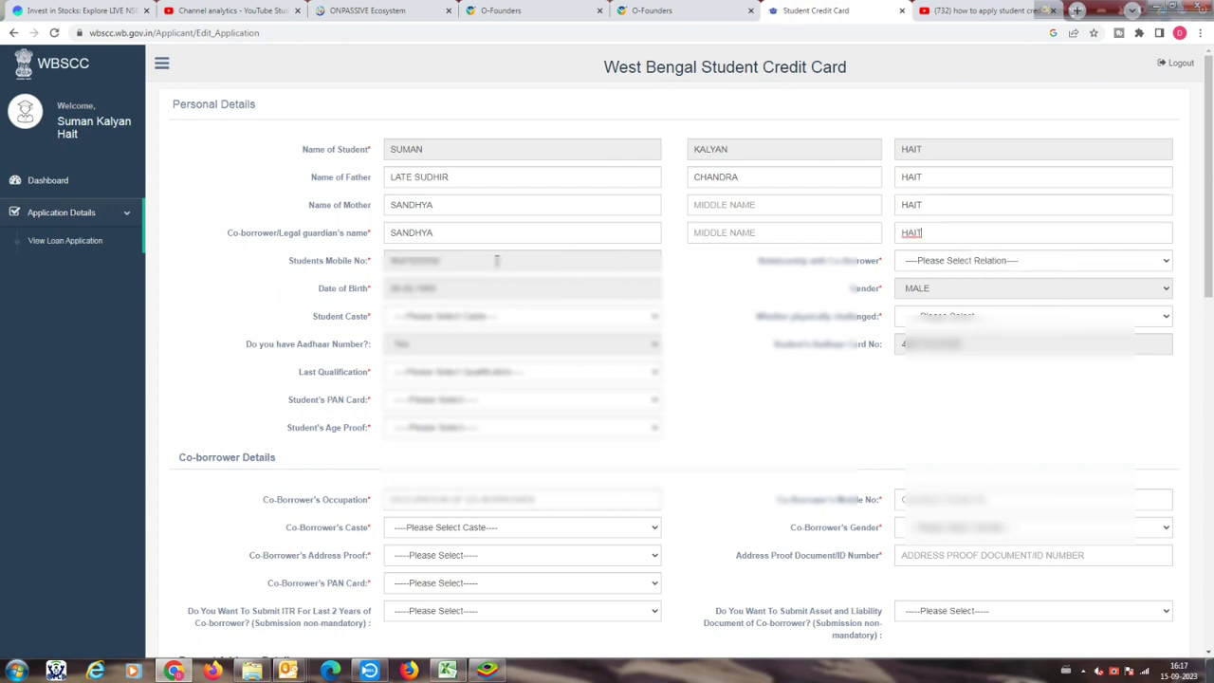
left_click(1016, 261)
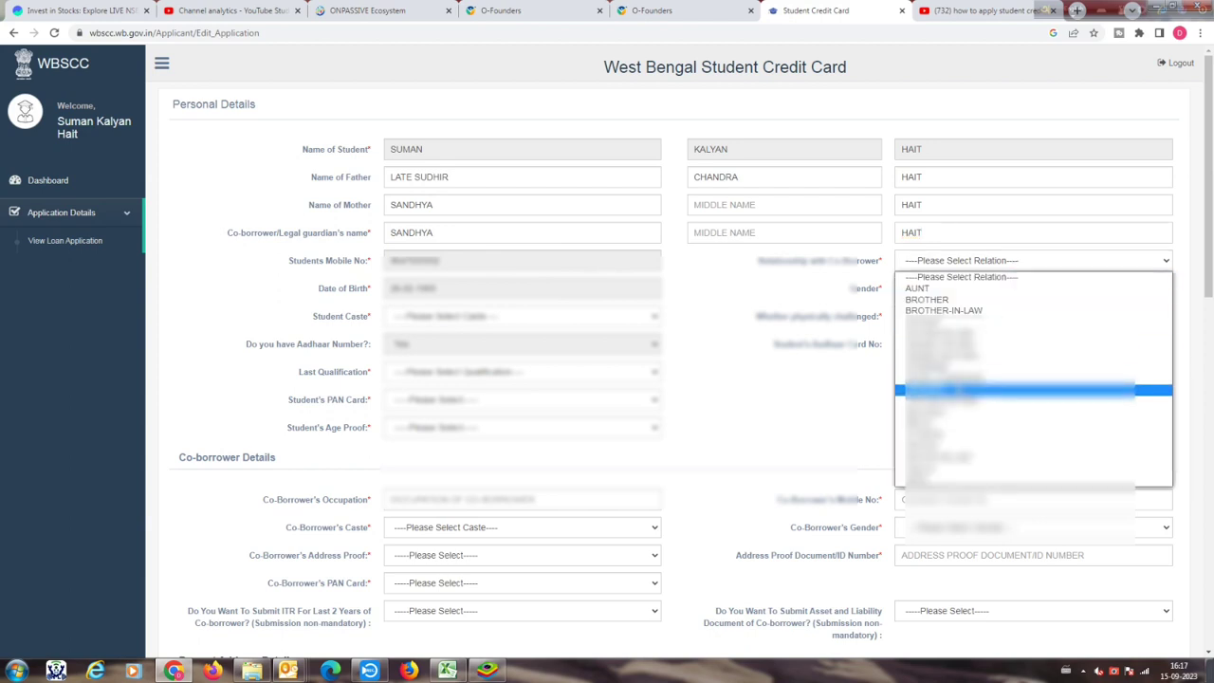
left_click(953, 380)
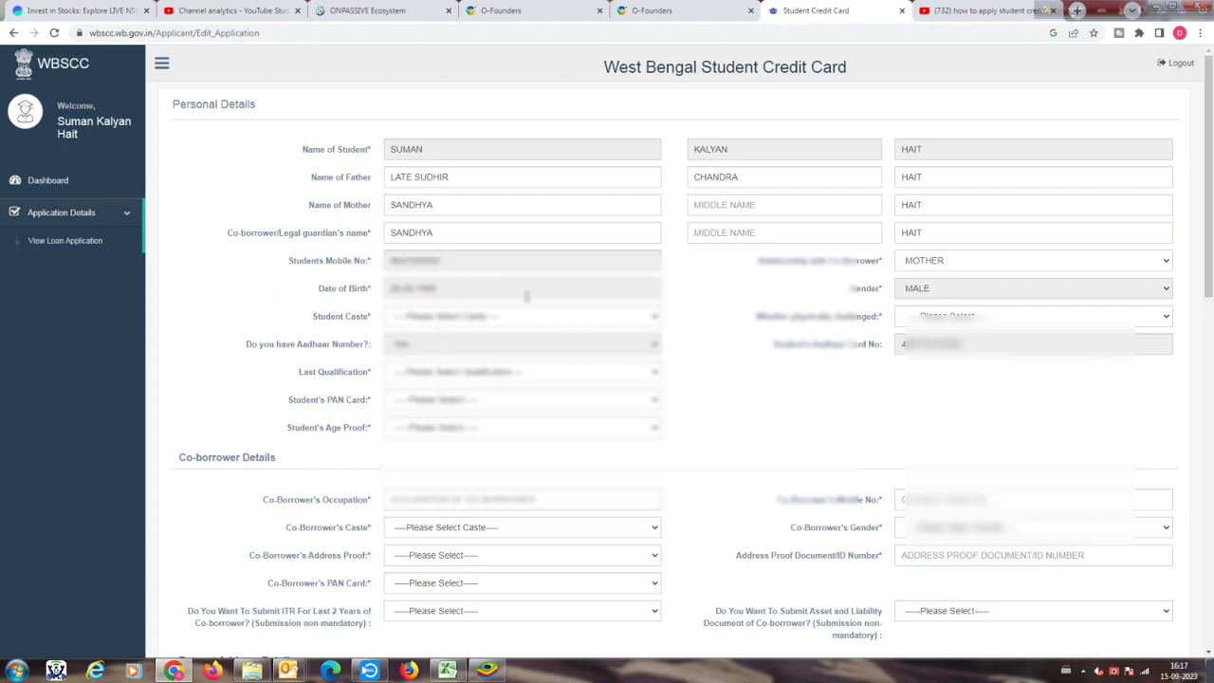
Step: Select the student's caste and mark physically challenged as No
left_click(625, 323)
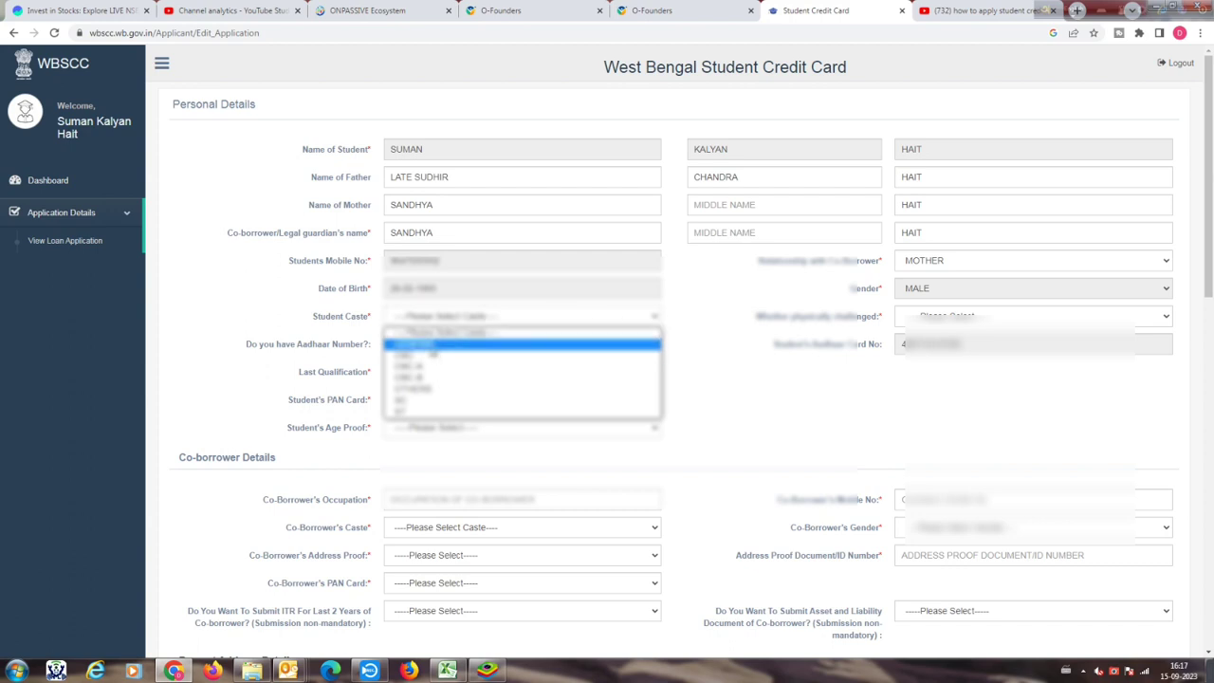
left_click(429, 345)
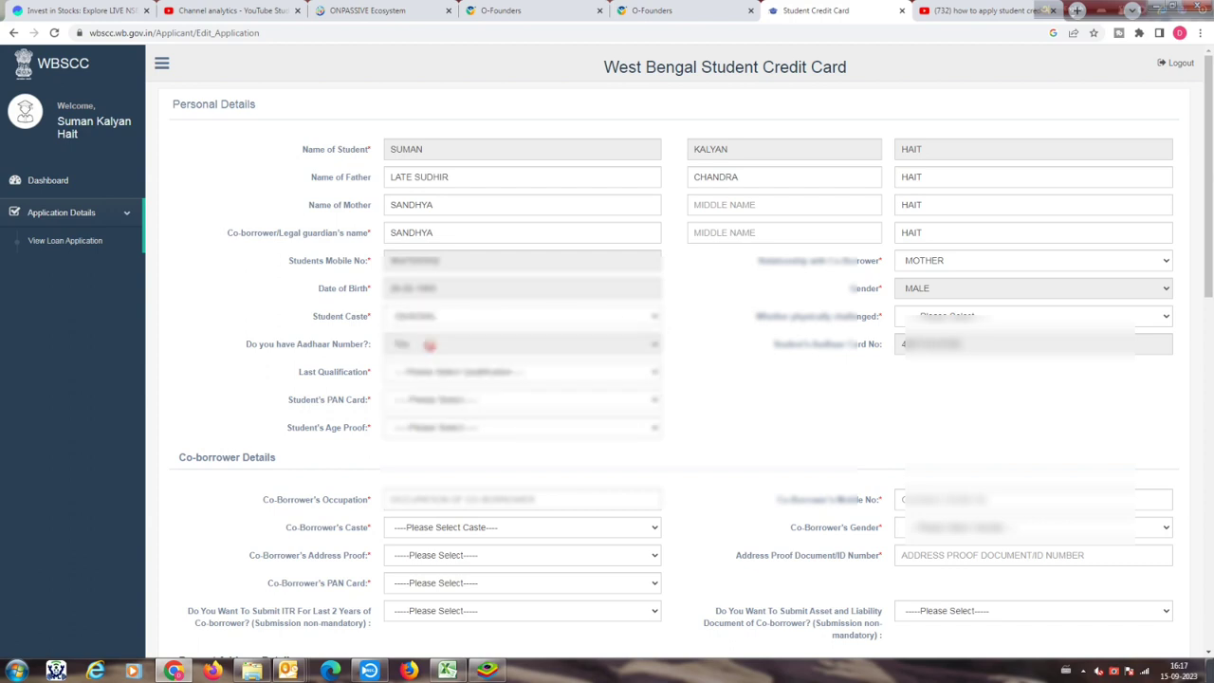
left_click(1017, 319)
left_click(926, 349)
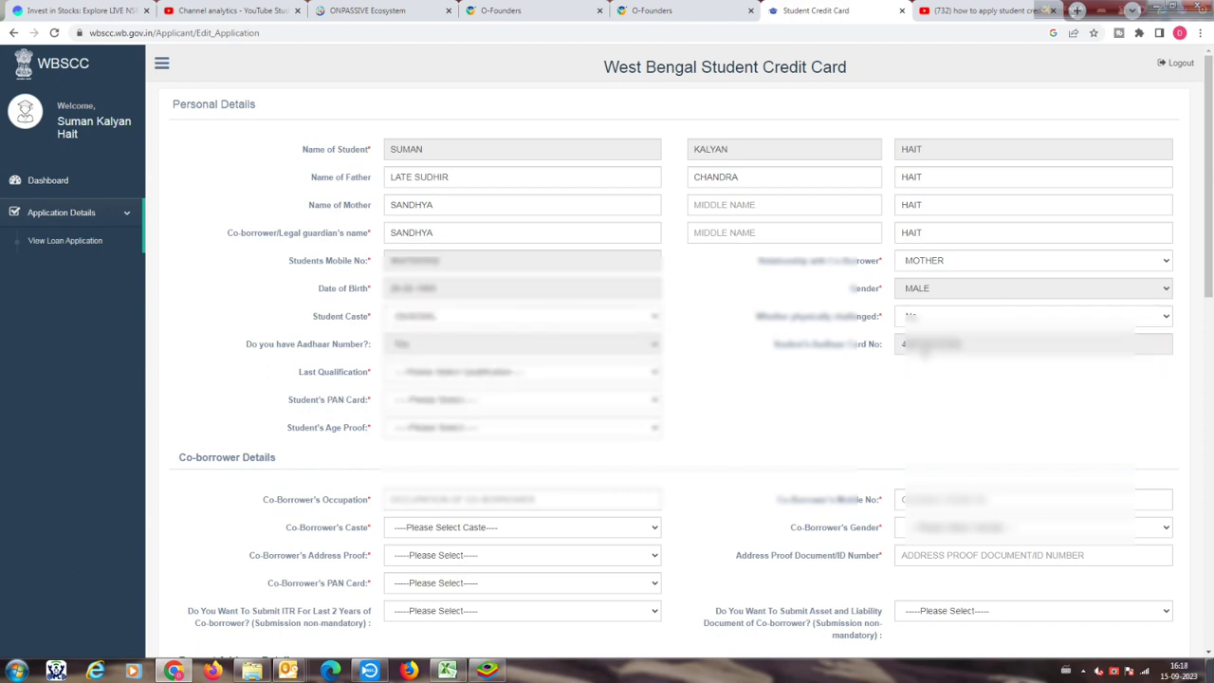
Step: Set last qualification to VOCATIONAL and Student's PAN Card to Yes
left_click(484, 373)
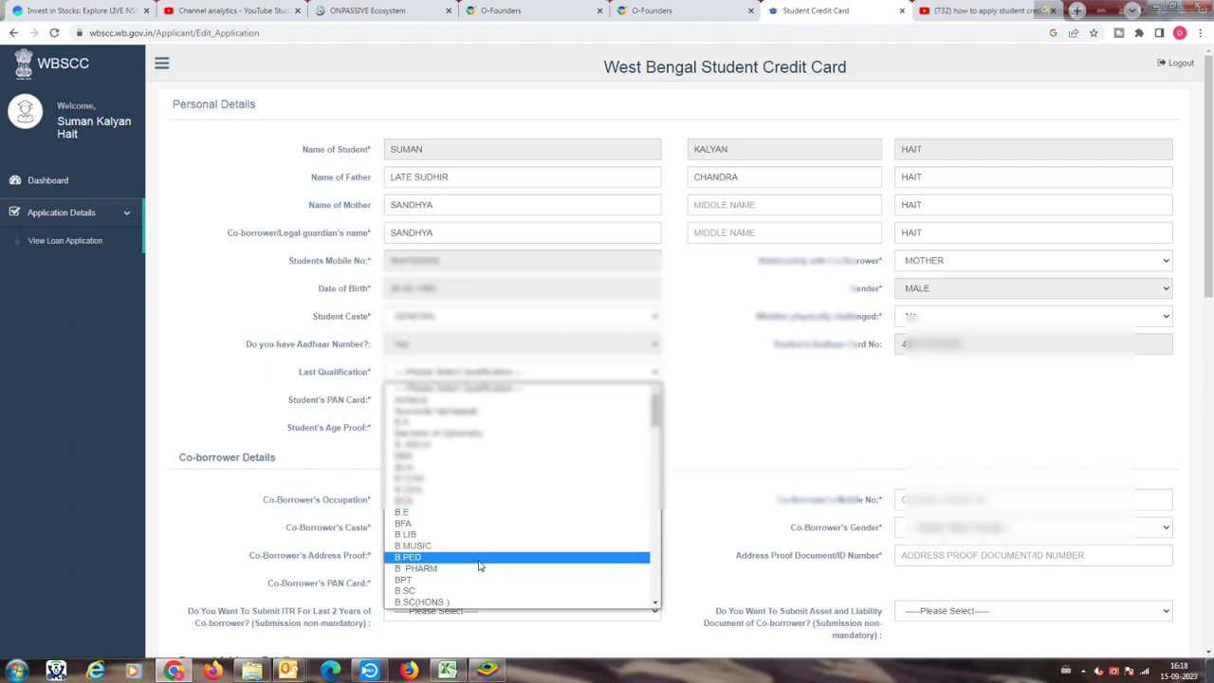
scroll(479, 569, "down", 3)
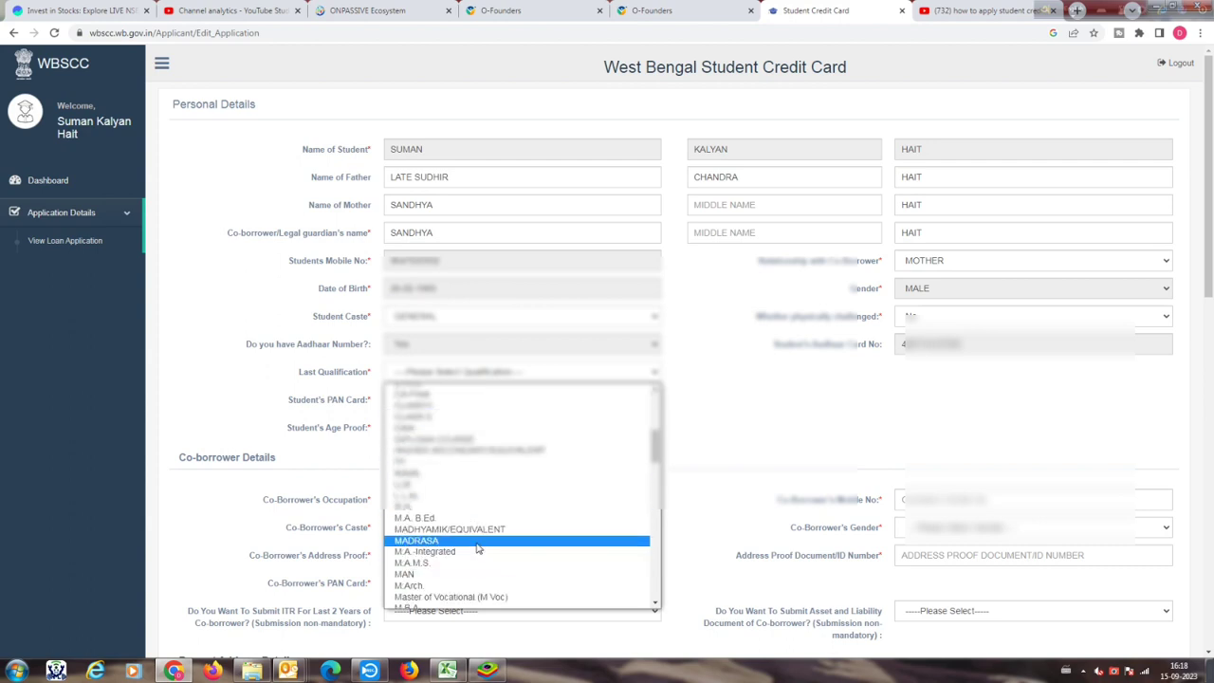
scroll(455, 512, "up", 3)
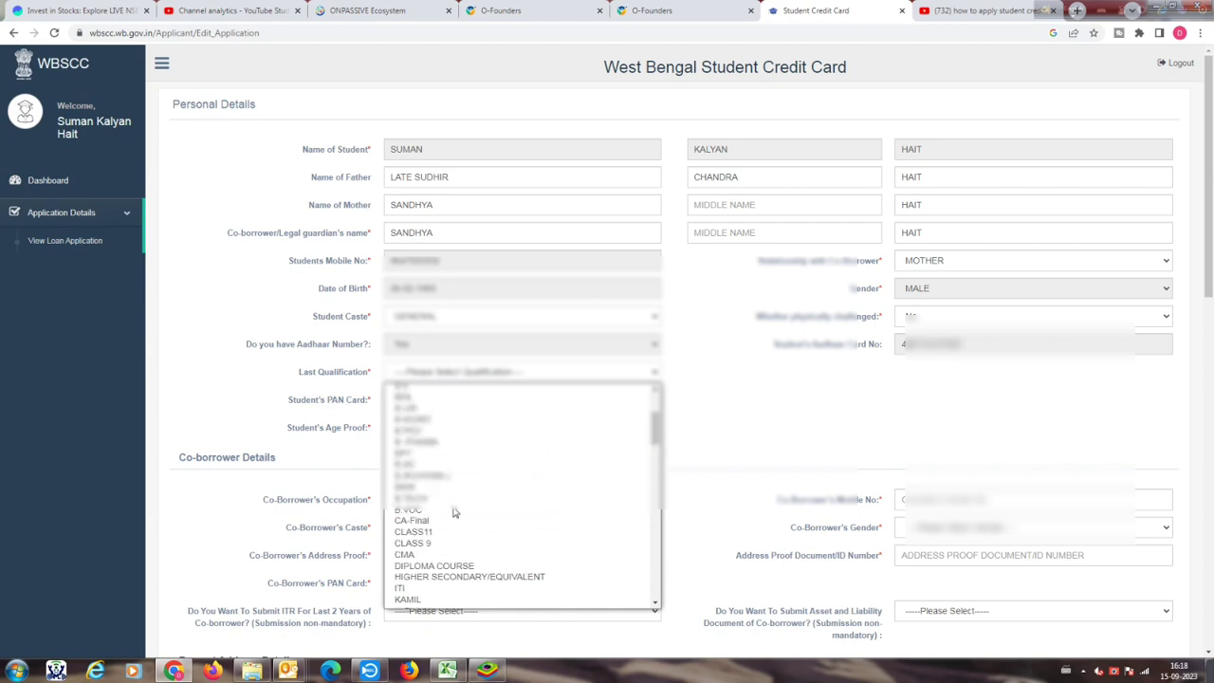
scroll(453, 512, "up", 2)
scroll(453, 513, "down", 8)
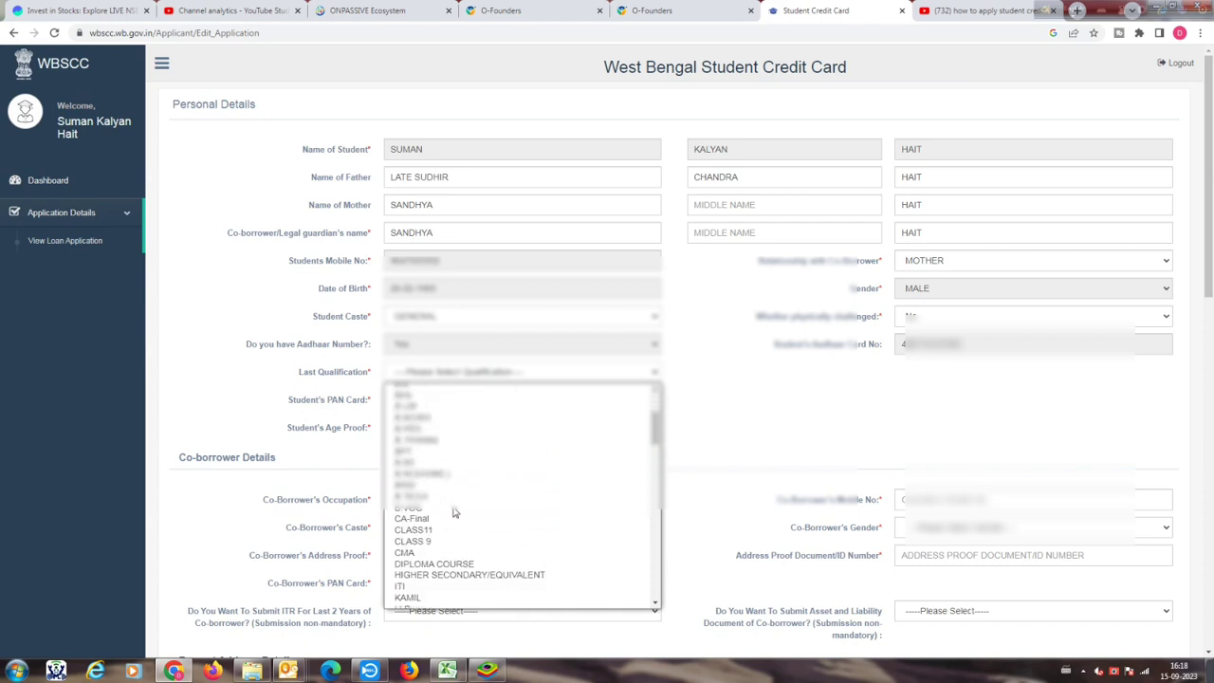
scroll(453, 512, "down", 6)
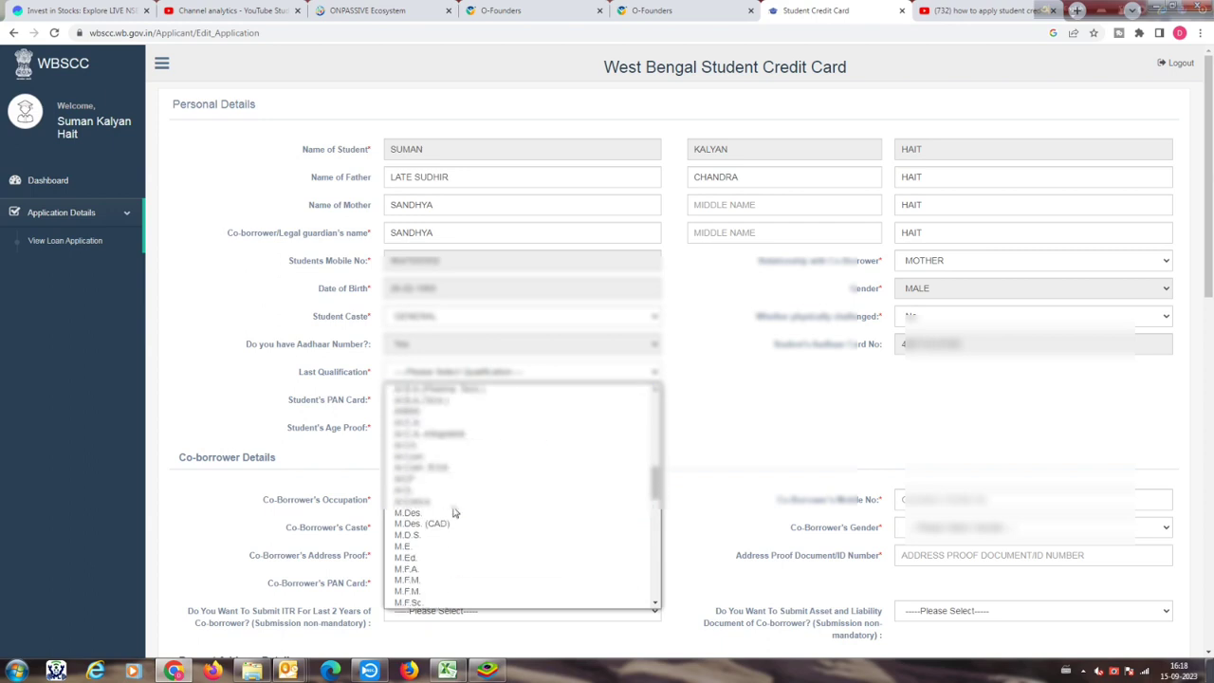
scroll(453, 512, "down", 3)
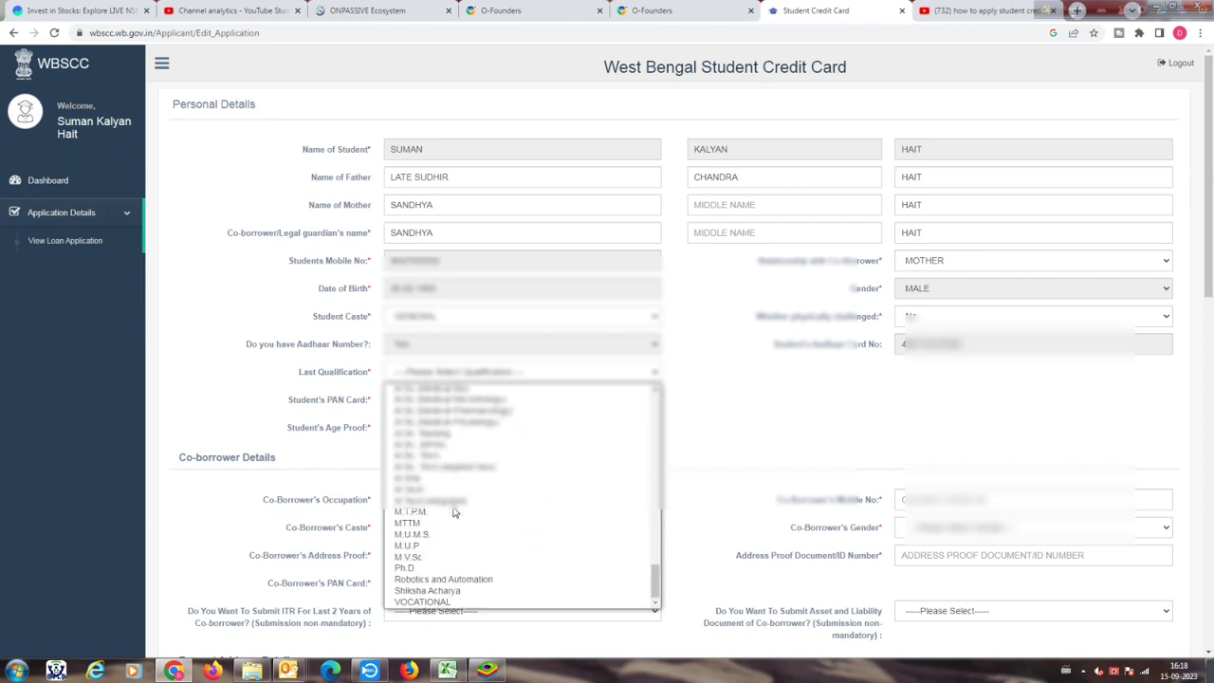
left_click(452, 602)
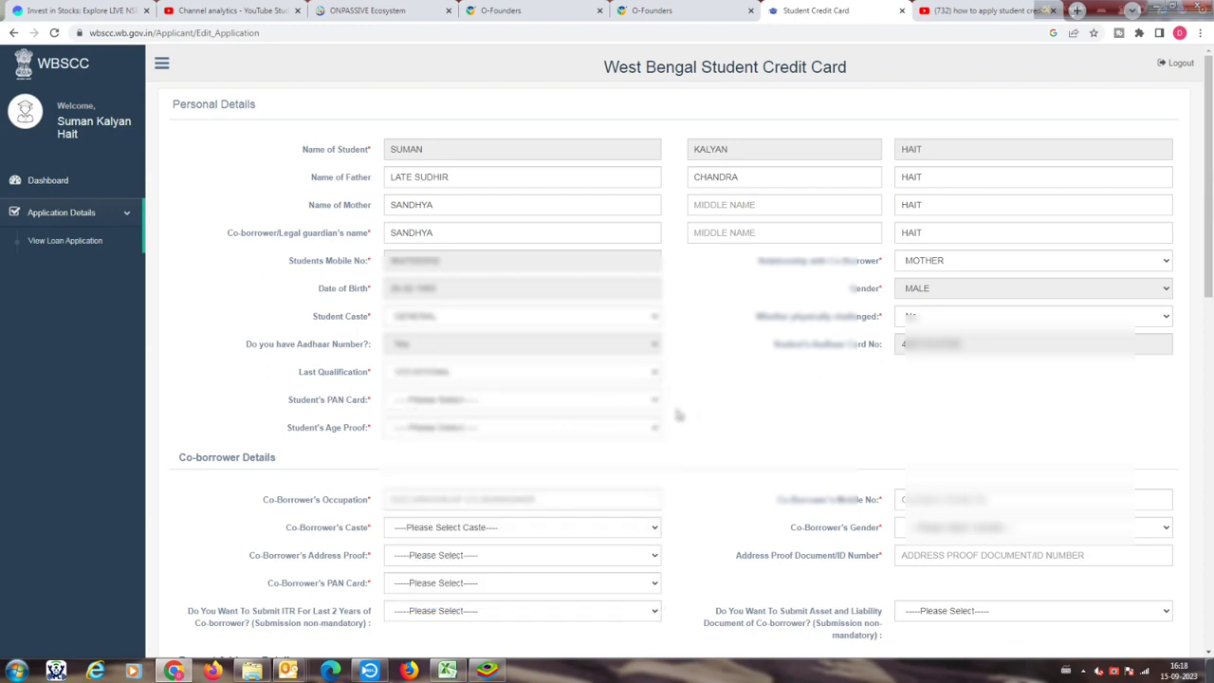
left_click(555, 403)
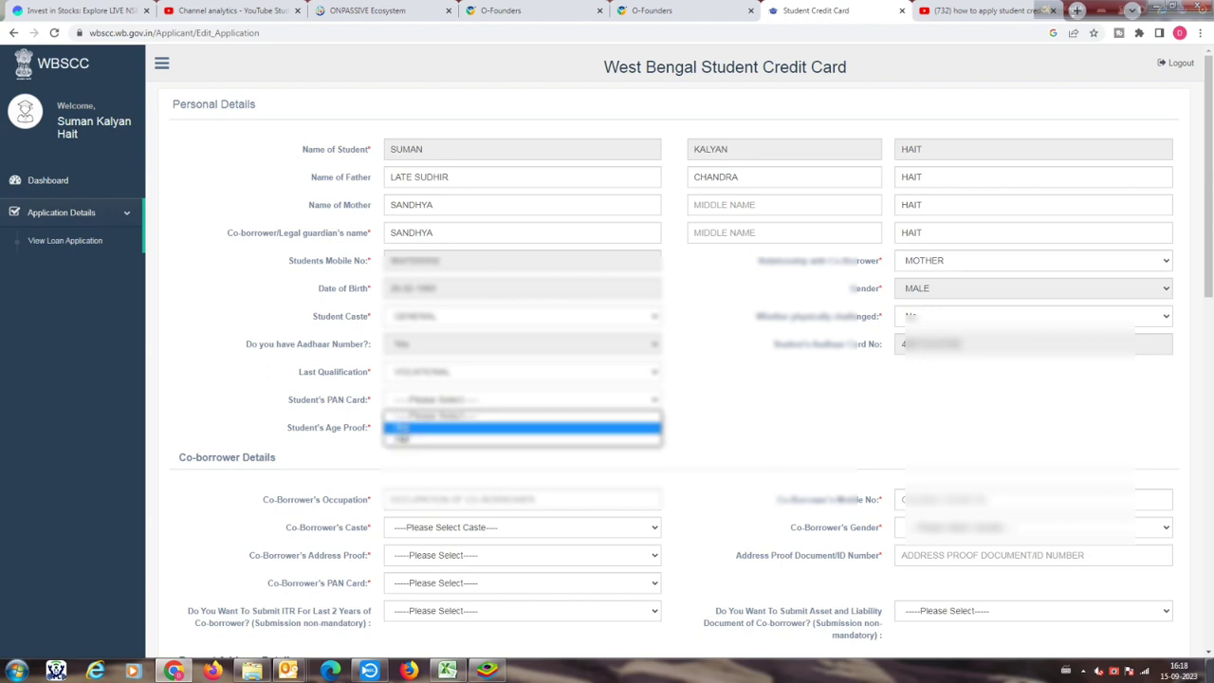
left_click(408, 428)
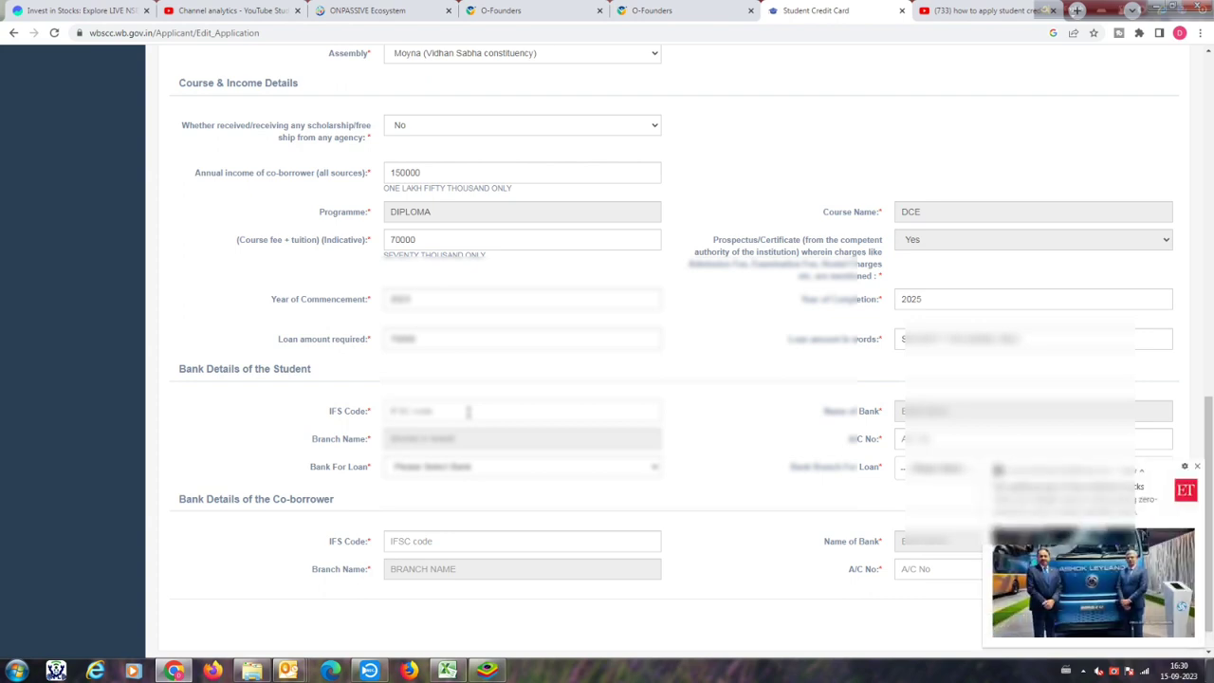
Step: Dismiss the news notification and begin entering the student's bank IFS code
left_click(1197, 466)
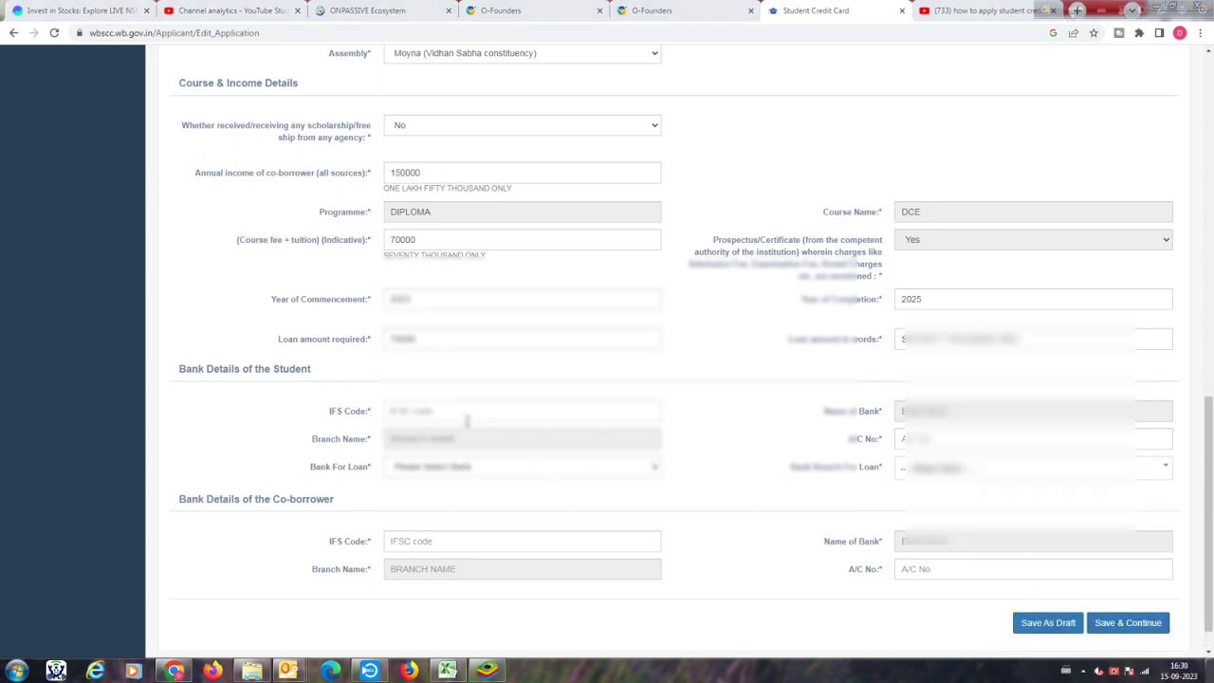
left_click(463, 412)
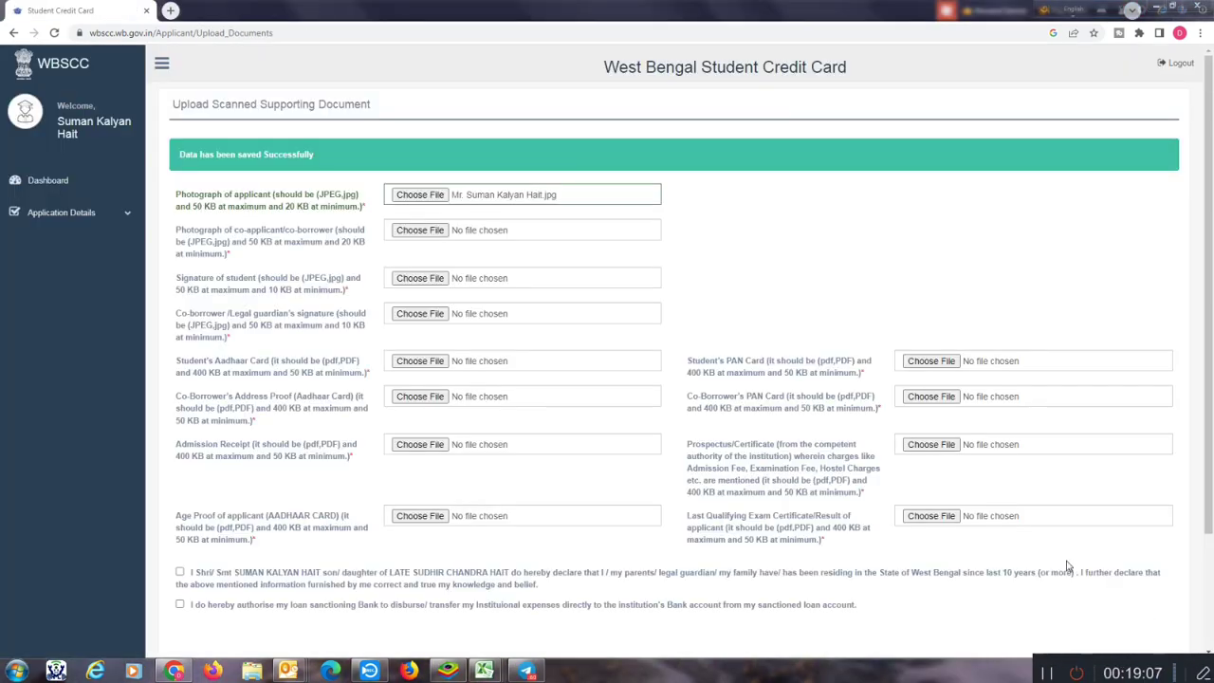
Step: Attach the portrait JPGs as the applicant's and co-borrower's photographs
left_click(419, 195)
left_click(455, 352)
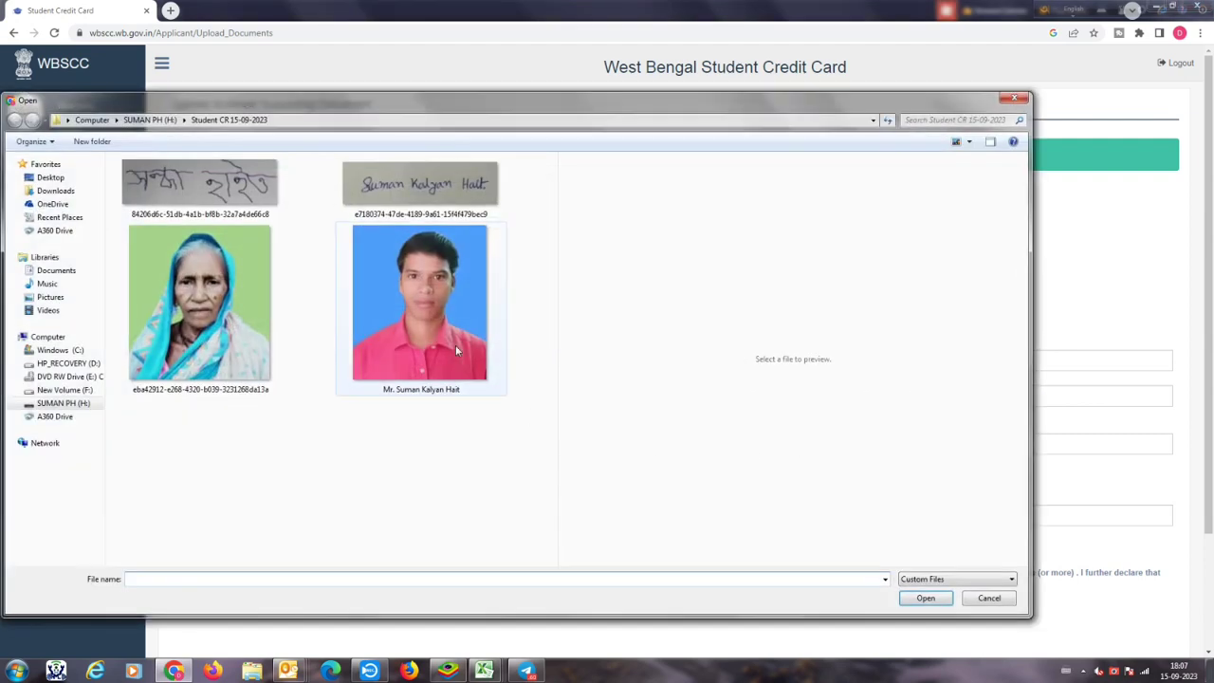
left_click(925, 598)
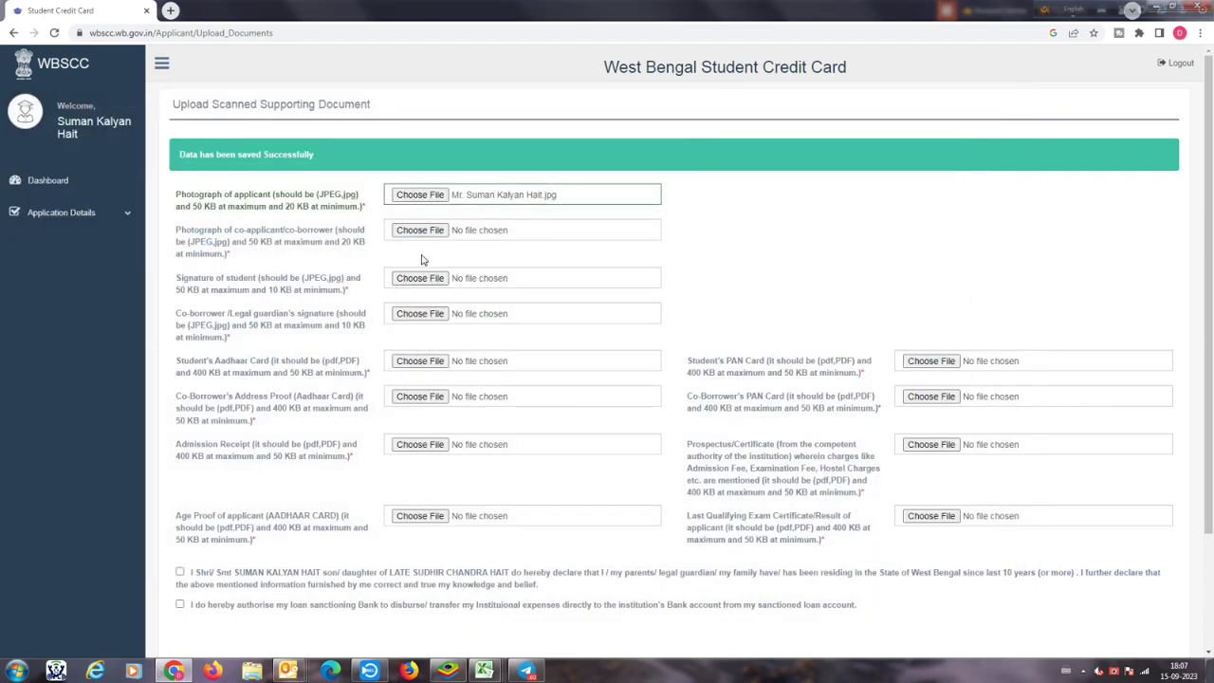
left_click(418, 231)
left_click(199, 304)
left_click(926, 597)
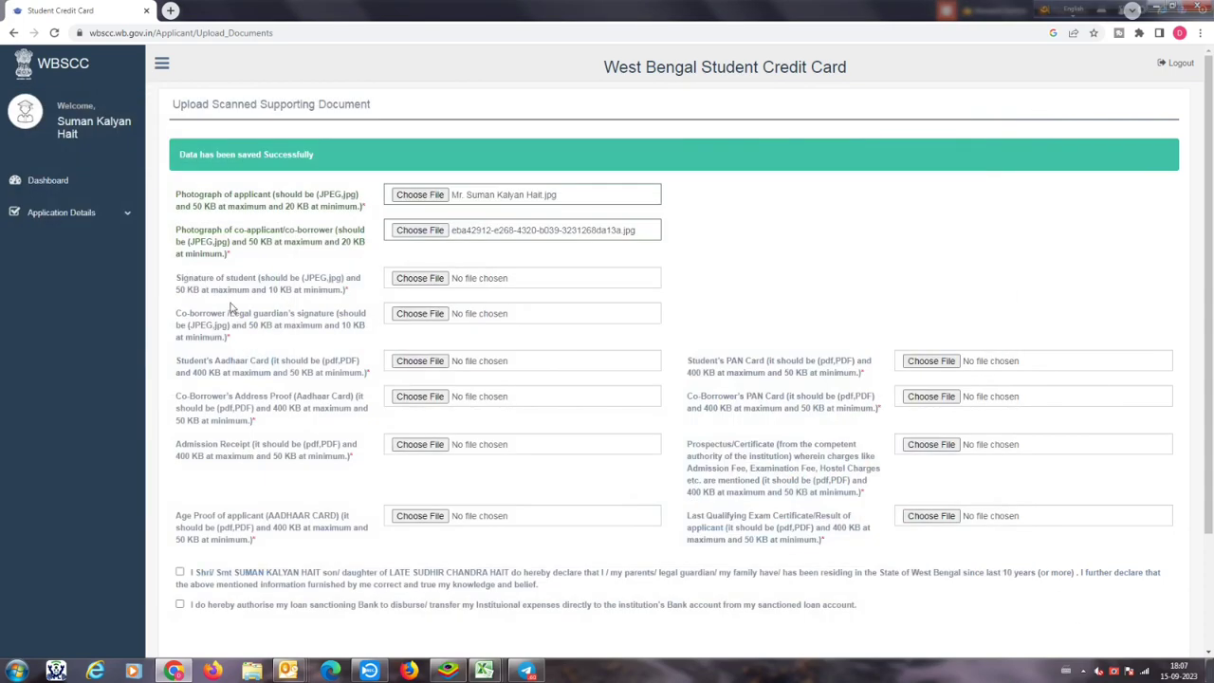
Step: Attach the English signature for the student and the Bengali signature for the co-borrower
left_click(406, 279)
left_click(406, 202)
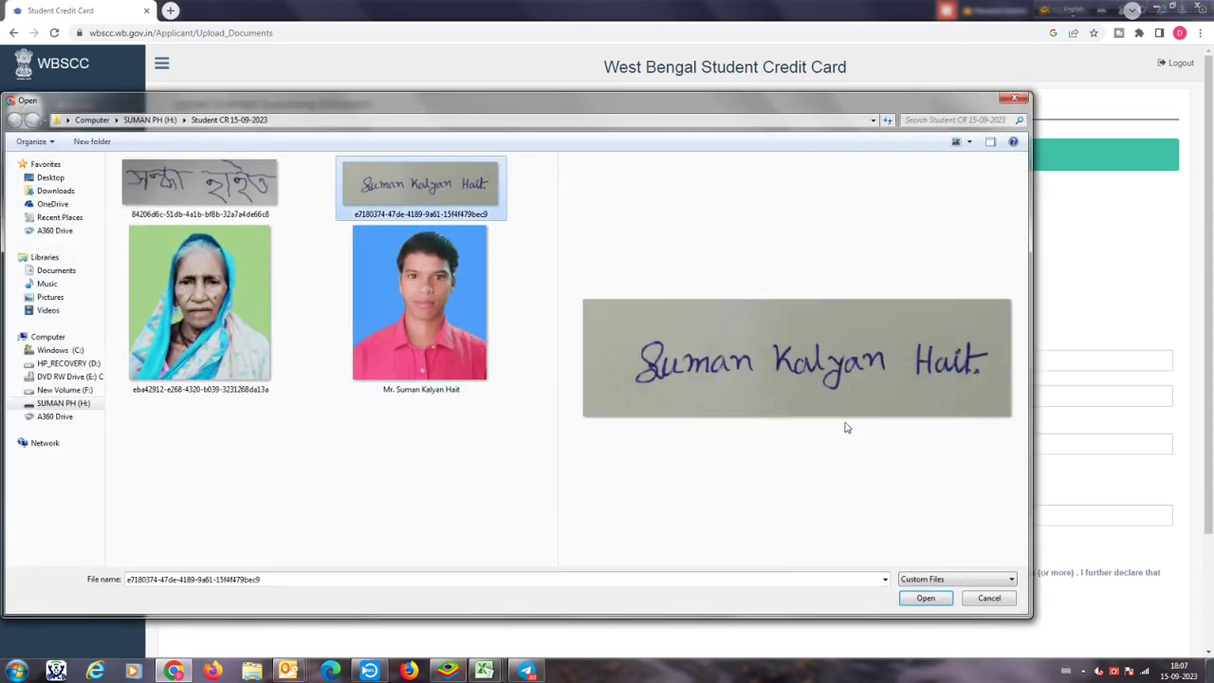
left_click(924, 598)
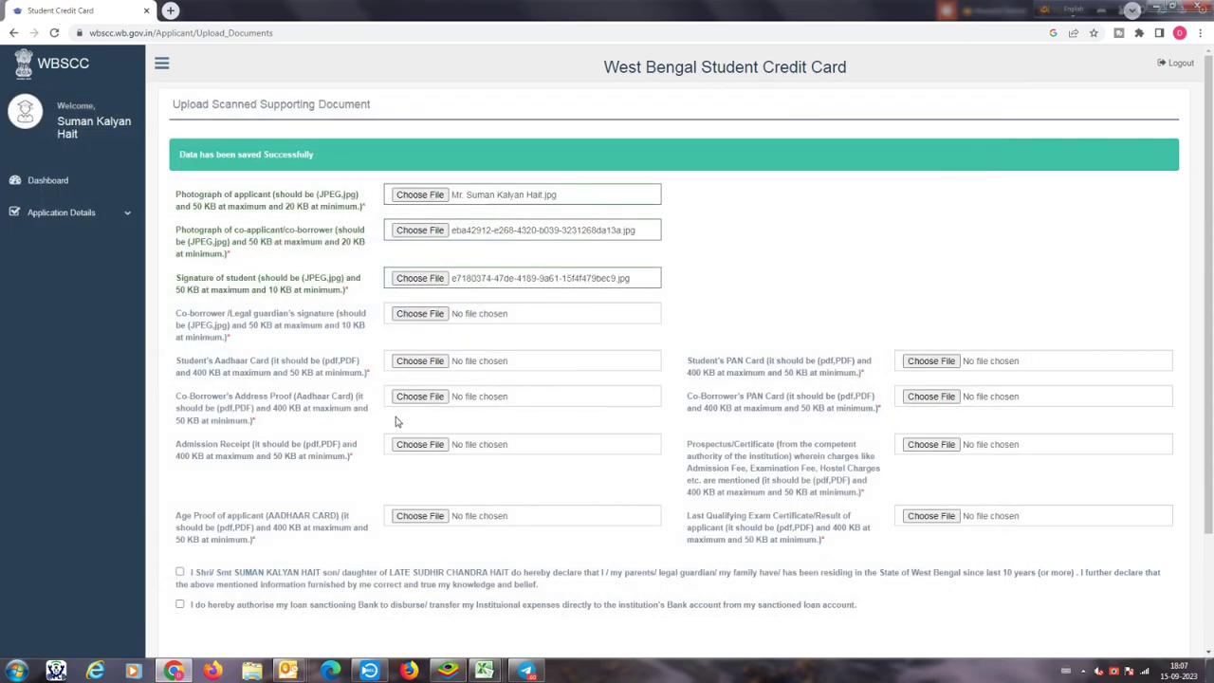
left_click(419, 314)
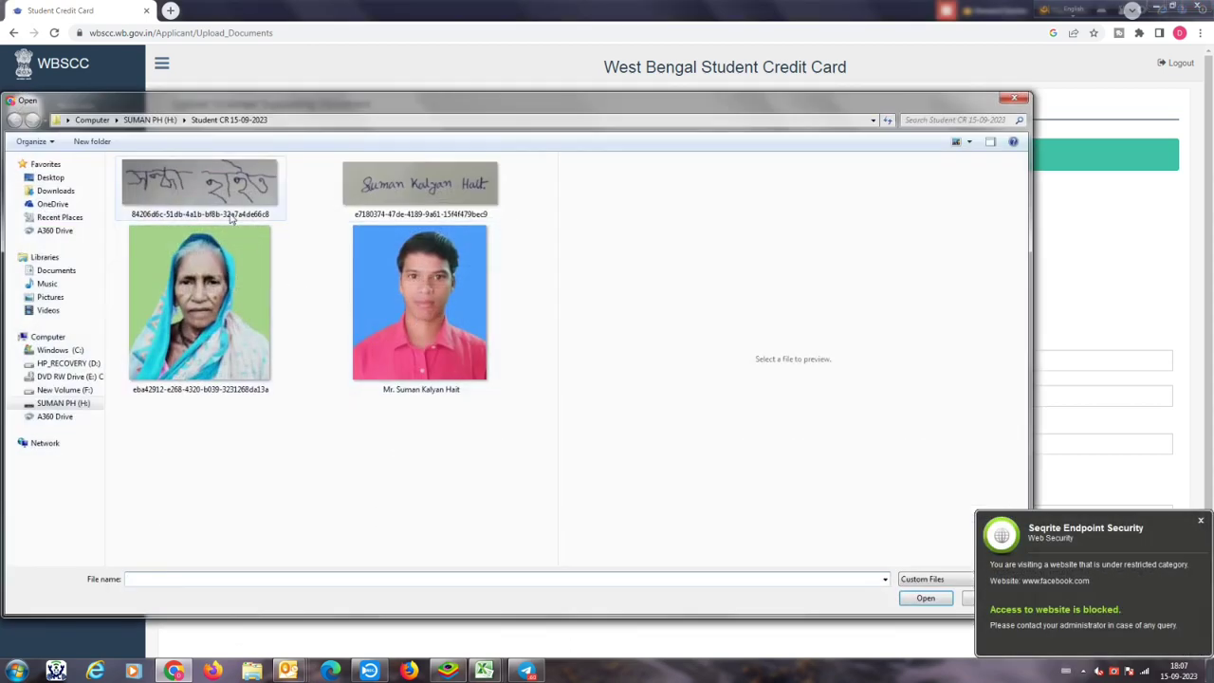
left_click(200, 185)
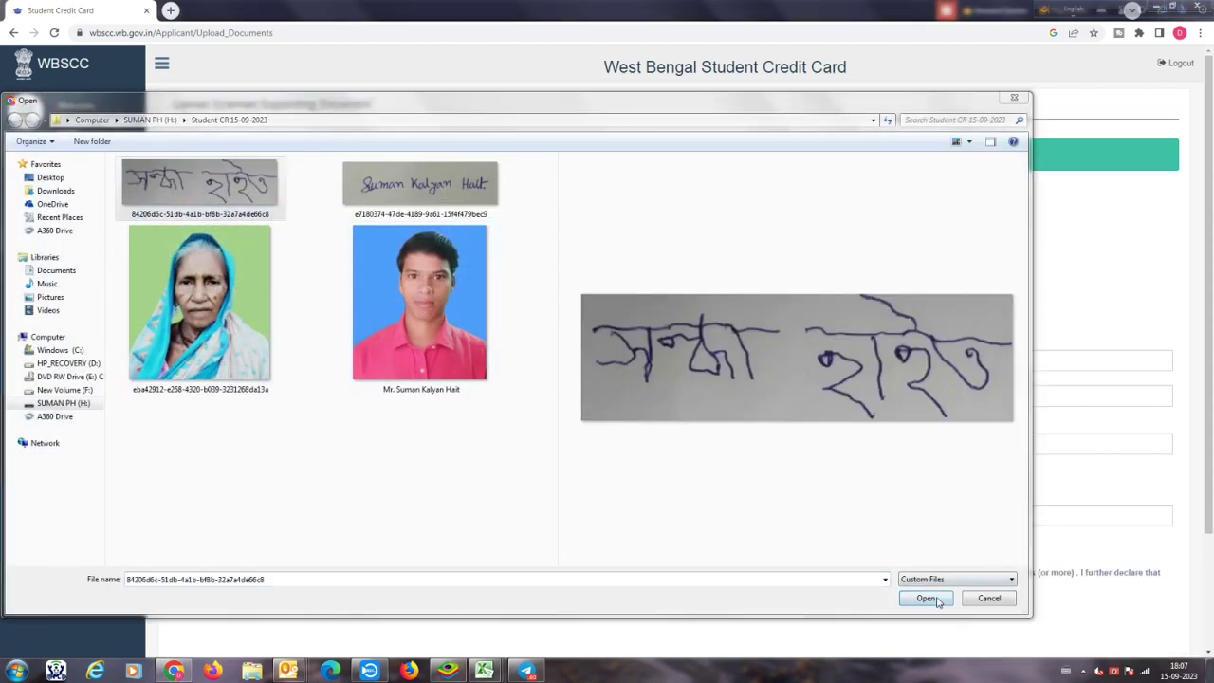
left_click(939, 599)
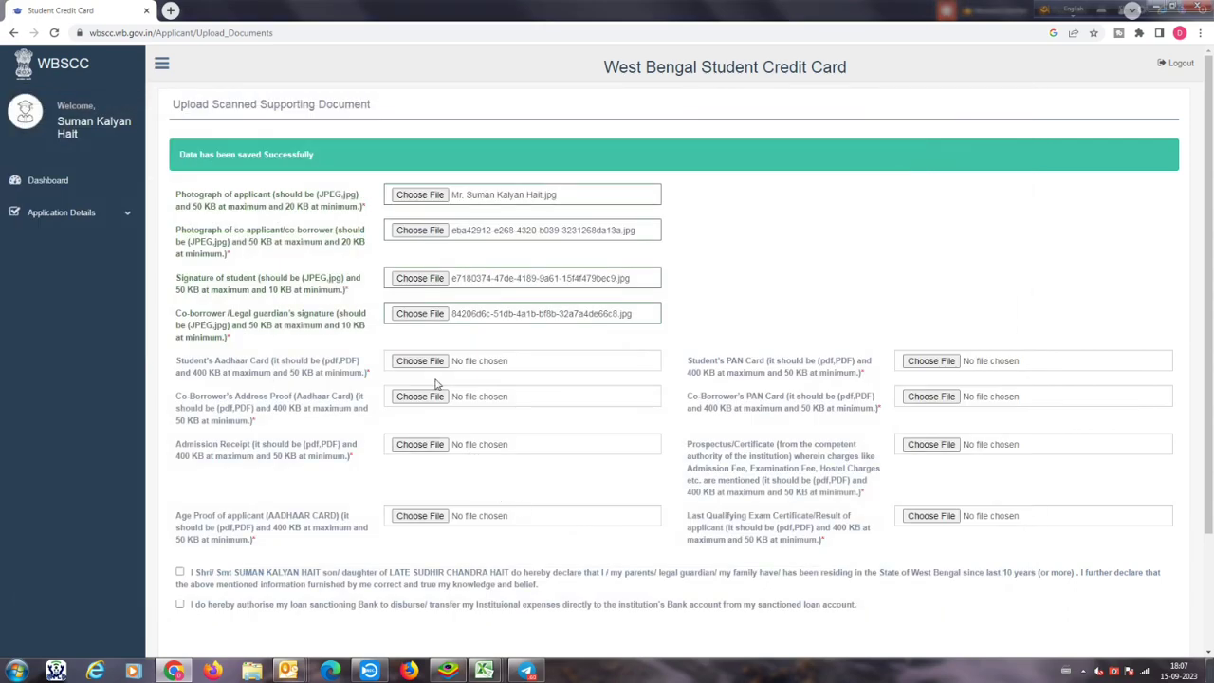
left_click(420, 360)
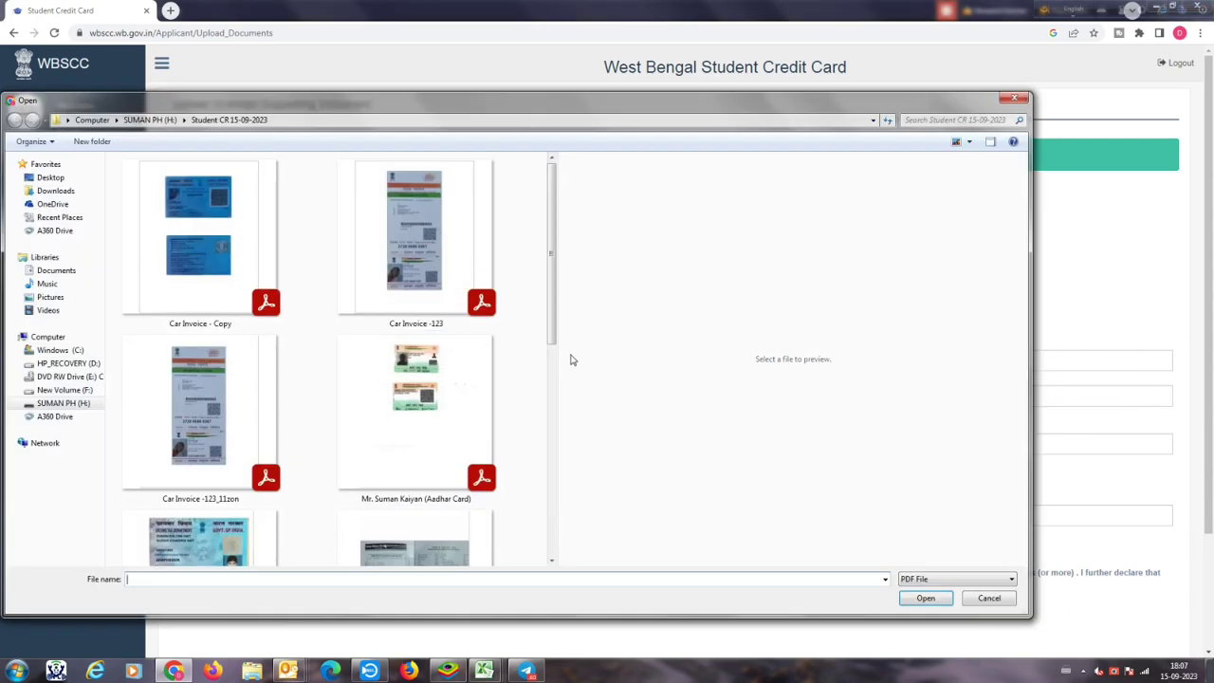
left_click(397, 419)
left_click(926, 599)
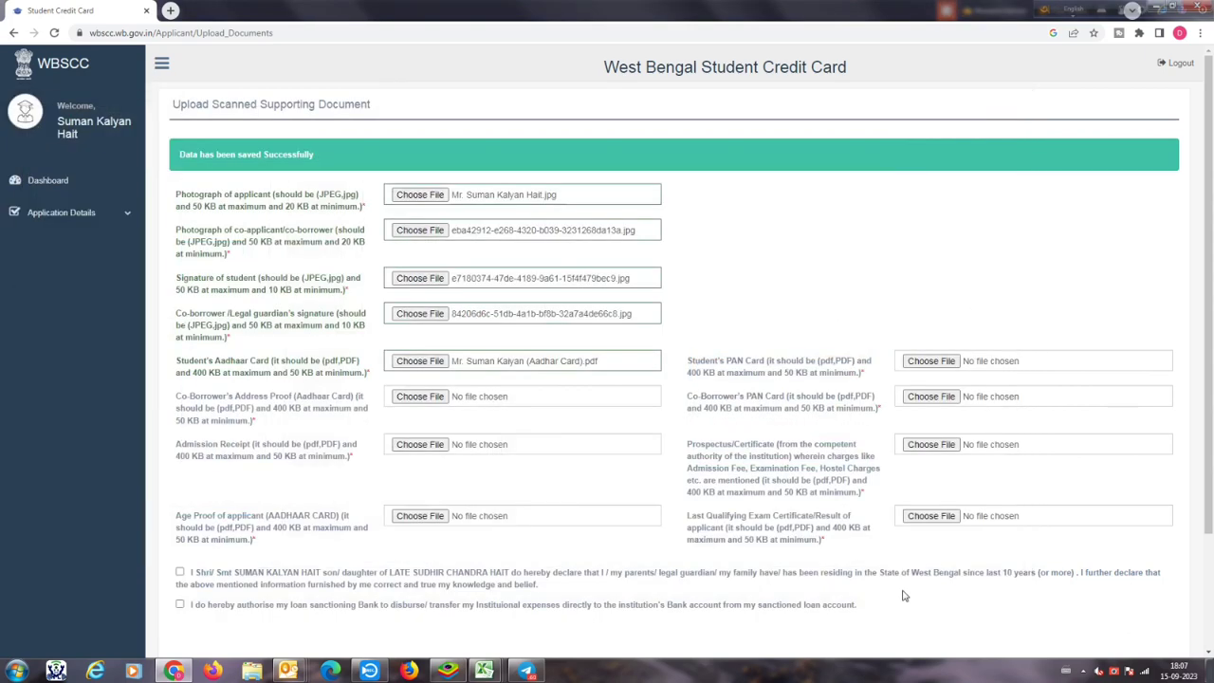
left_click(418, 397)
left_click(415, 237)
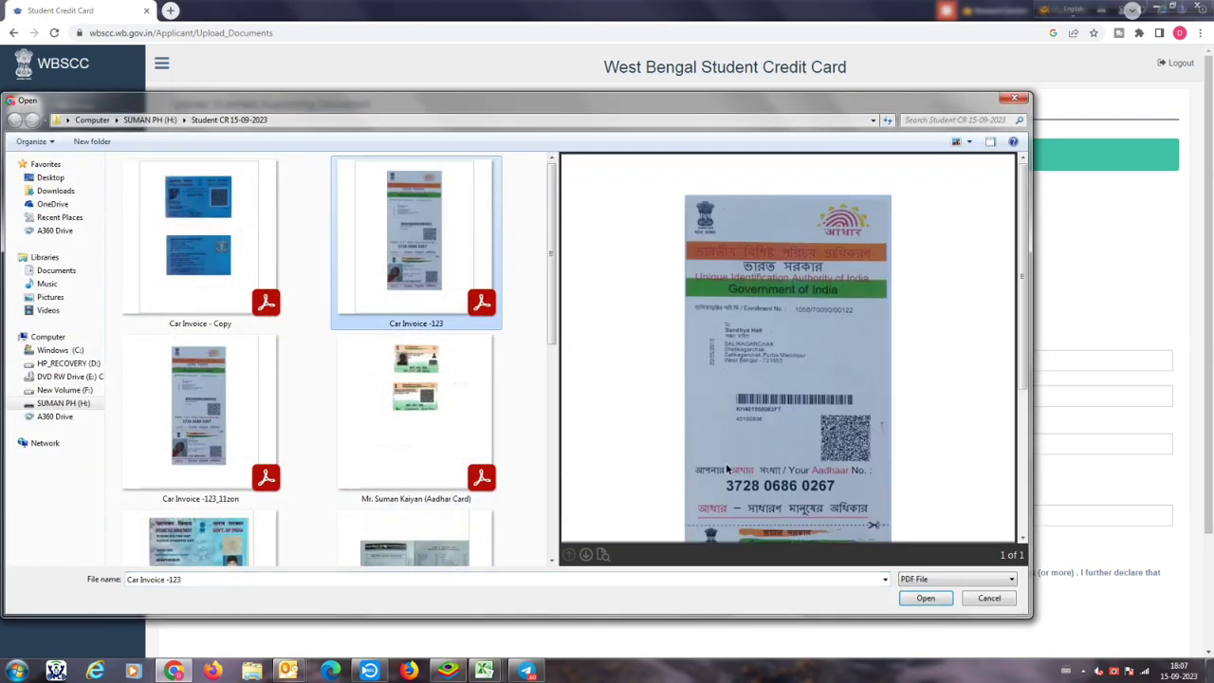
left_click(925, 598)
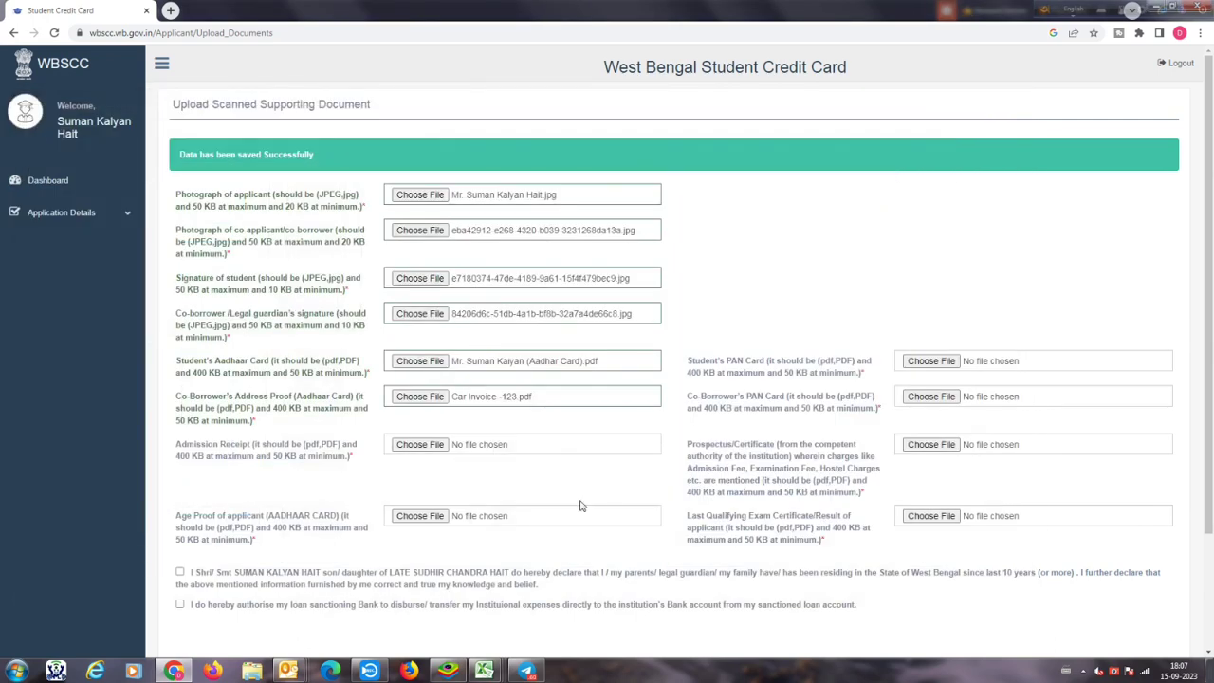
left_click(418, 446)
left_click_drag(553, 316, 557, 497)
left_click(200, 493)
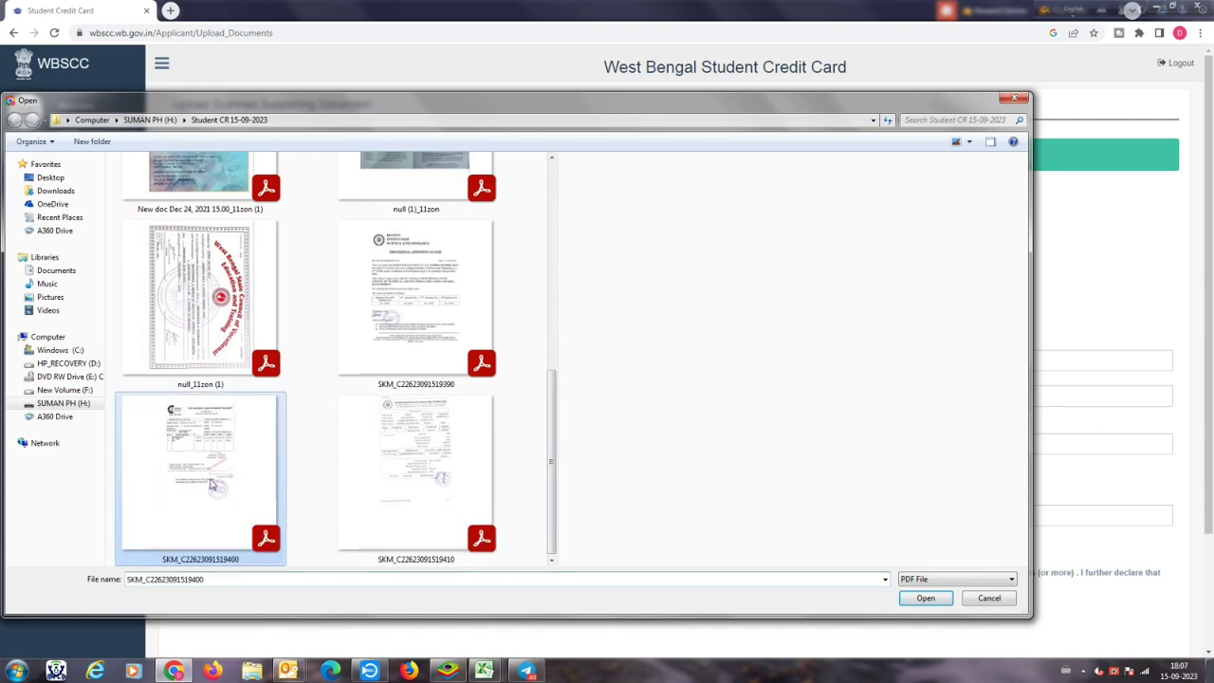
left_click(924, 599)
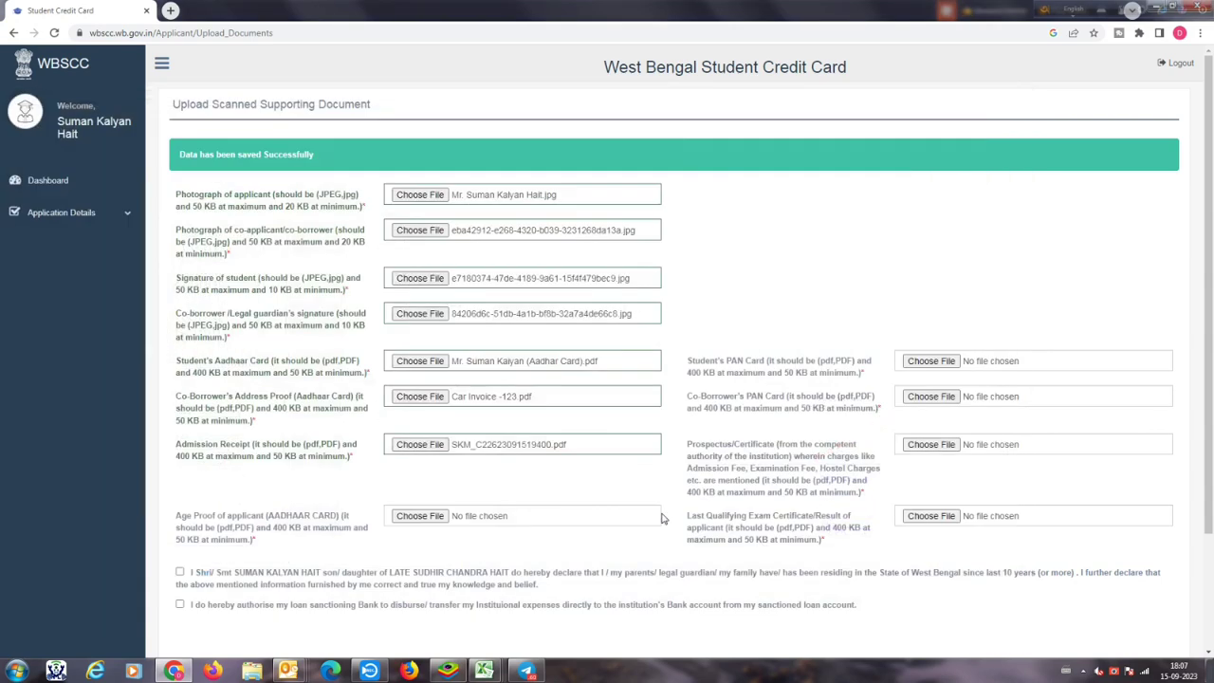
Step: Attach the Aadhaar PDF as age proof and the scanned PAN PDF as the student's PAN card
left_click(422, 517)
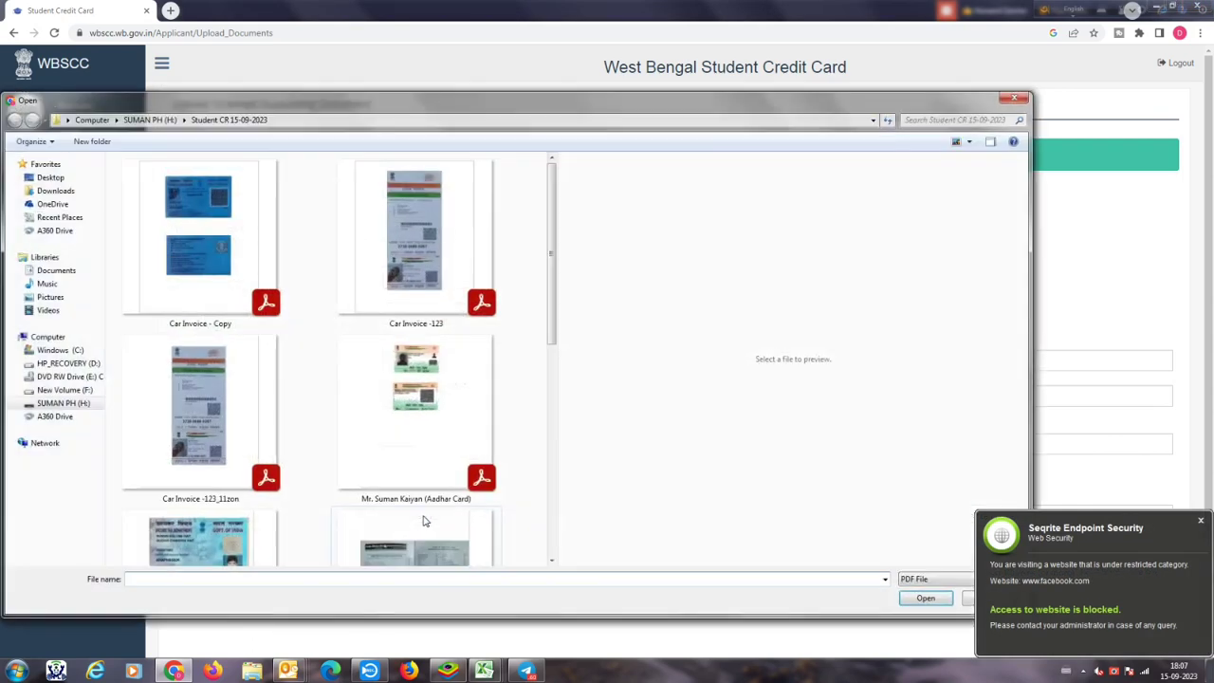
left_click(371, 408)
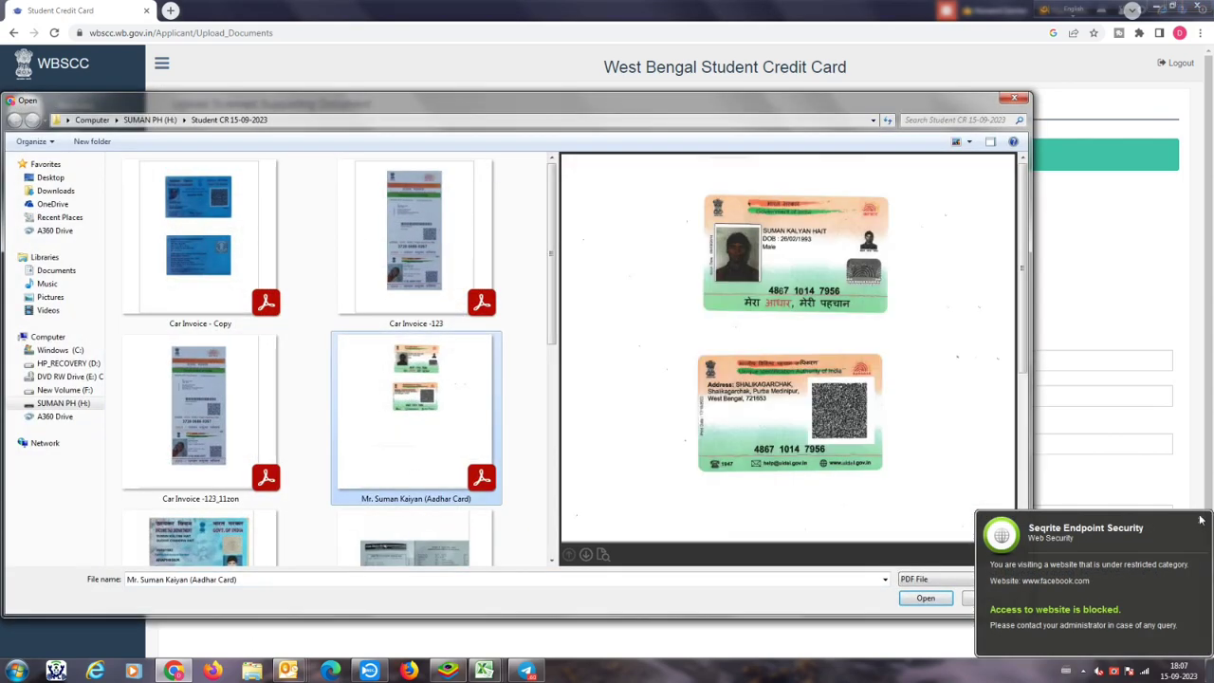
left_click(1201, 520)
left_click(925, 599)
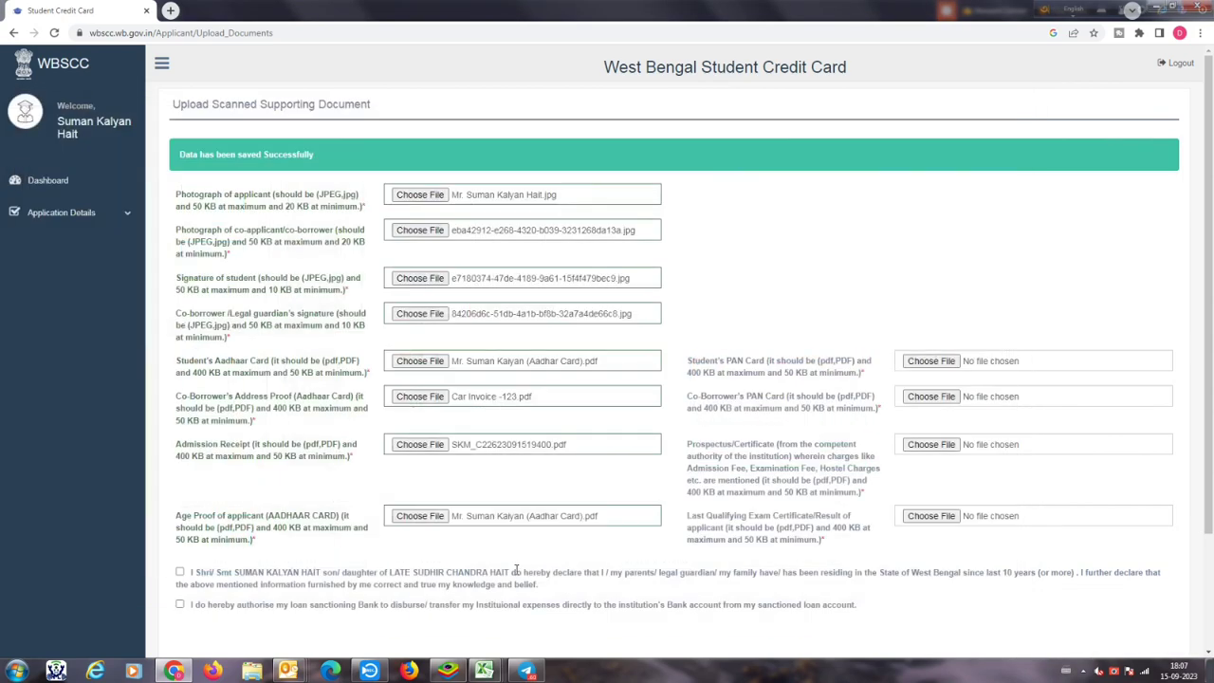
left_click(934, 361)
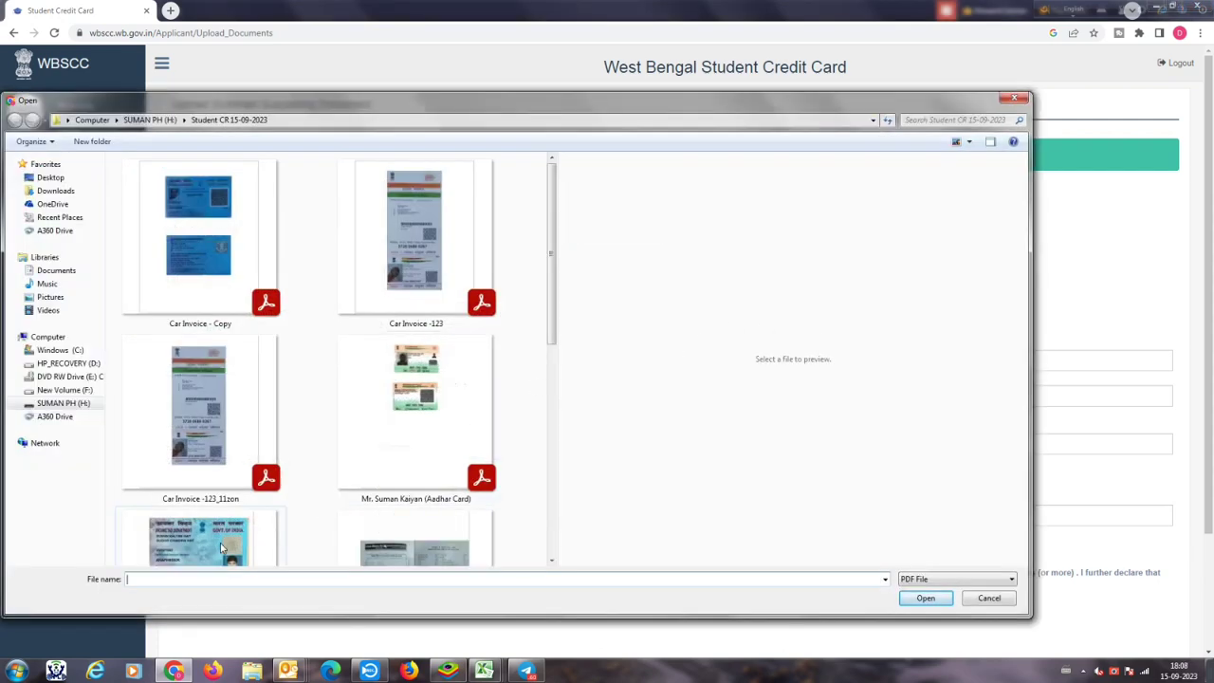
left_click(199, 540)
left_click(927, 598)
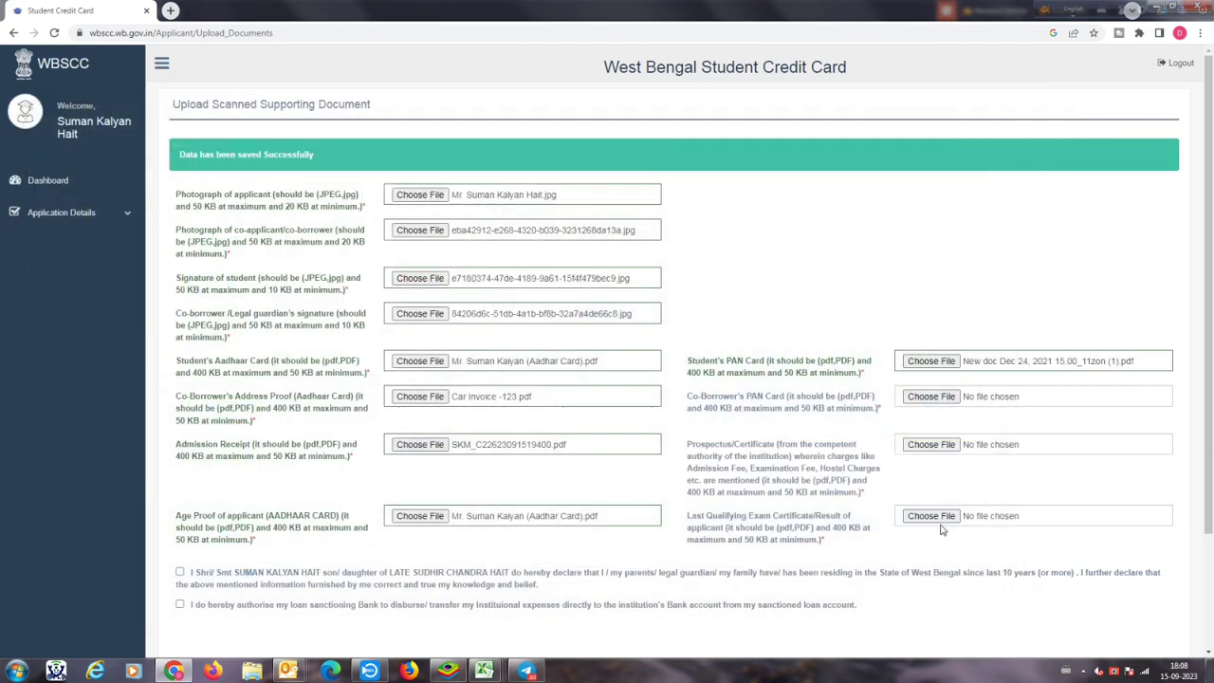
left_click(948, 399)
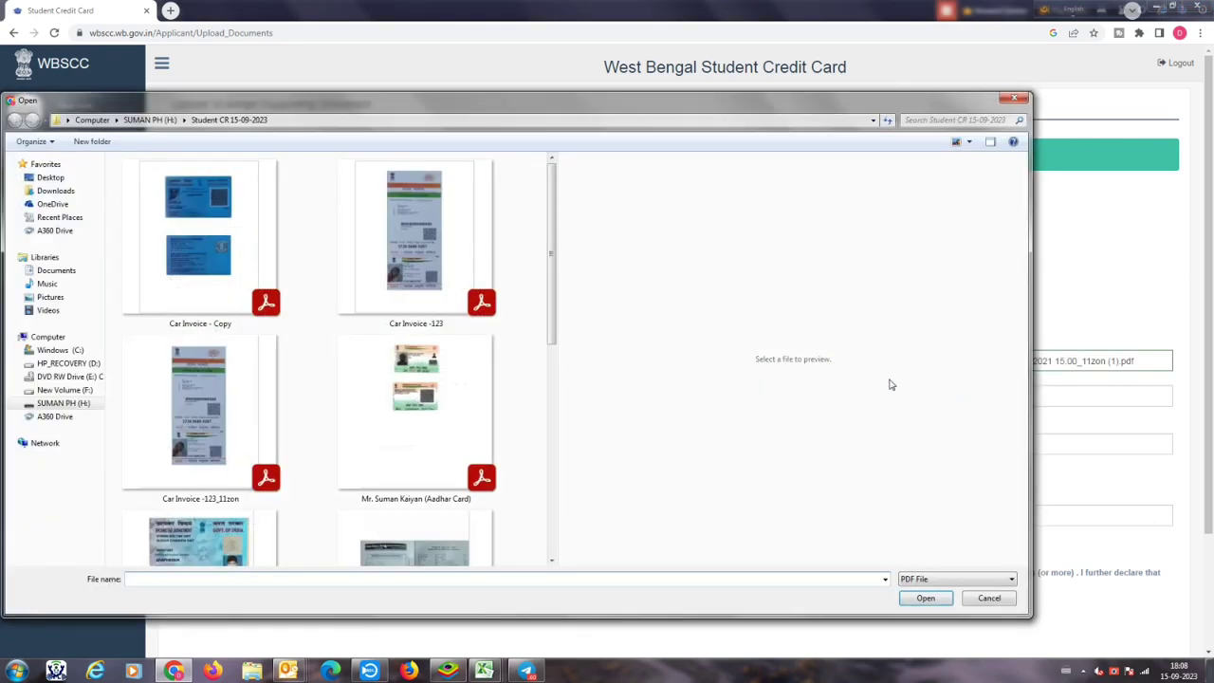
left_click(249, 292)
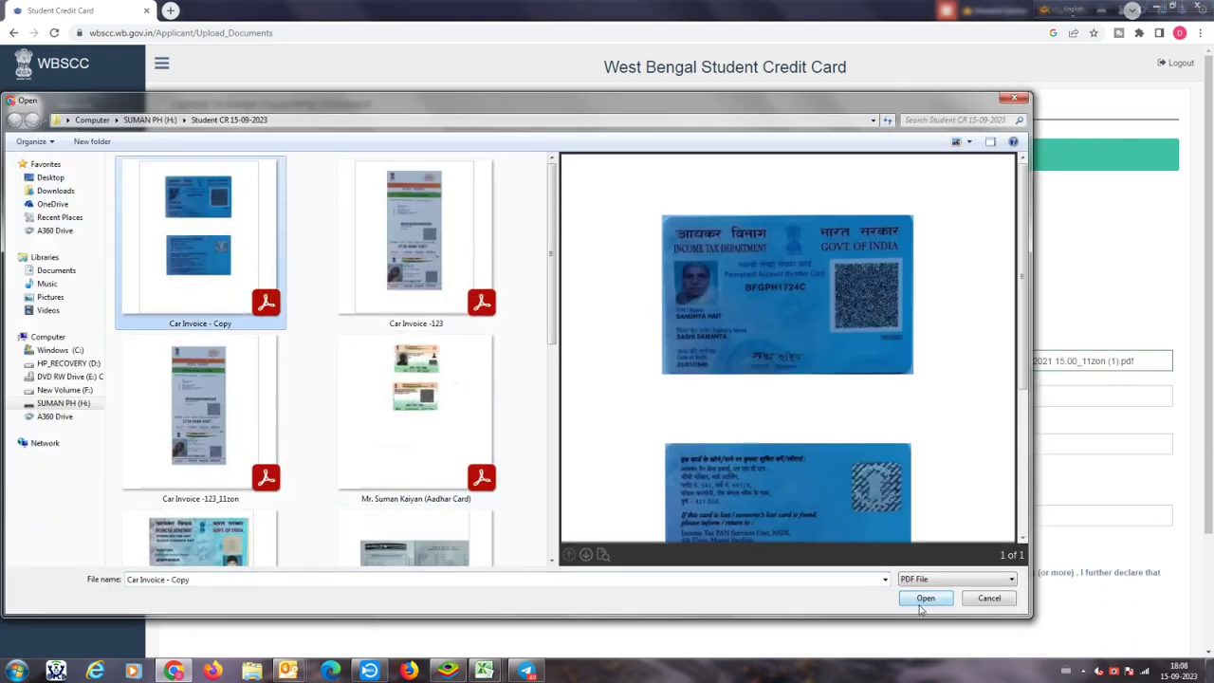
left_click(924, 599)
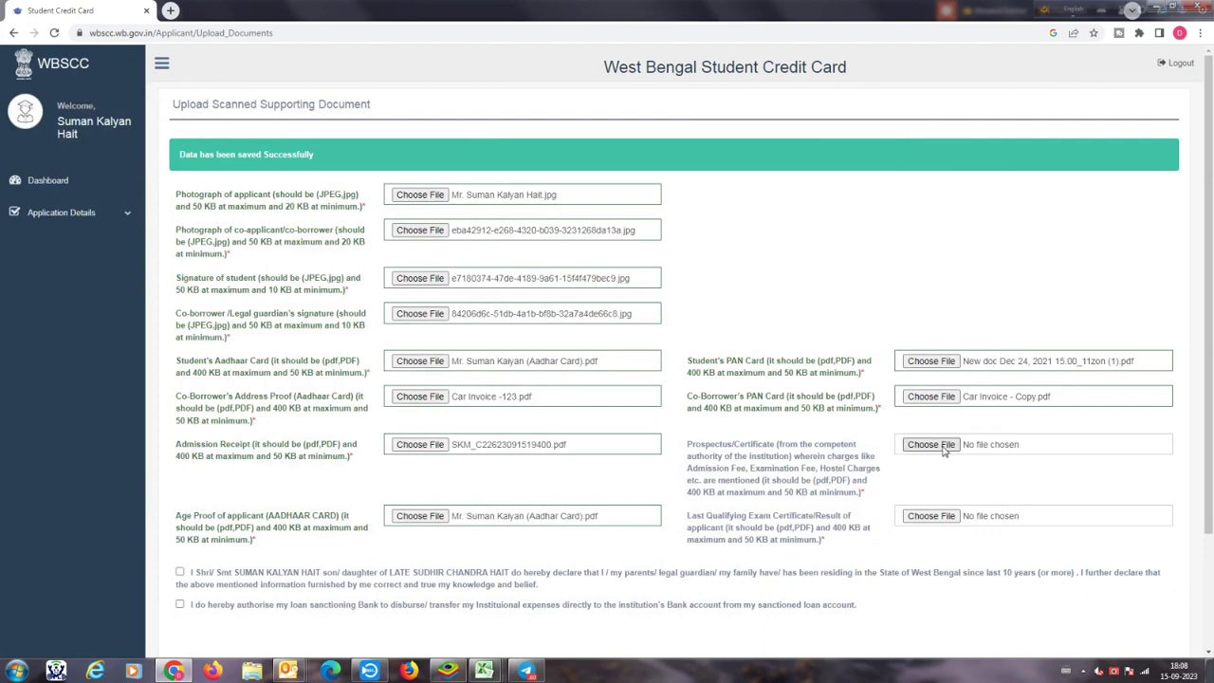
left_click(944, 447)
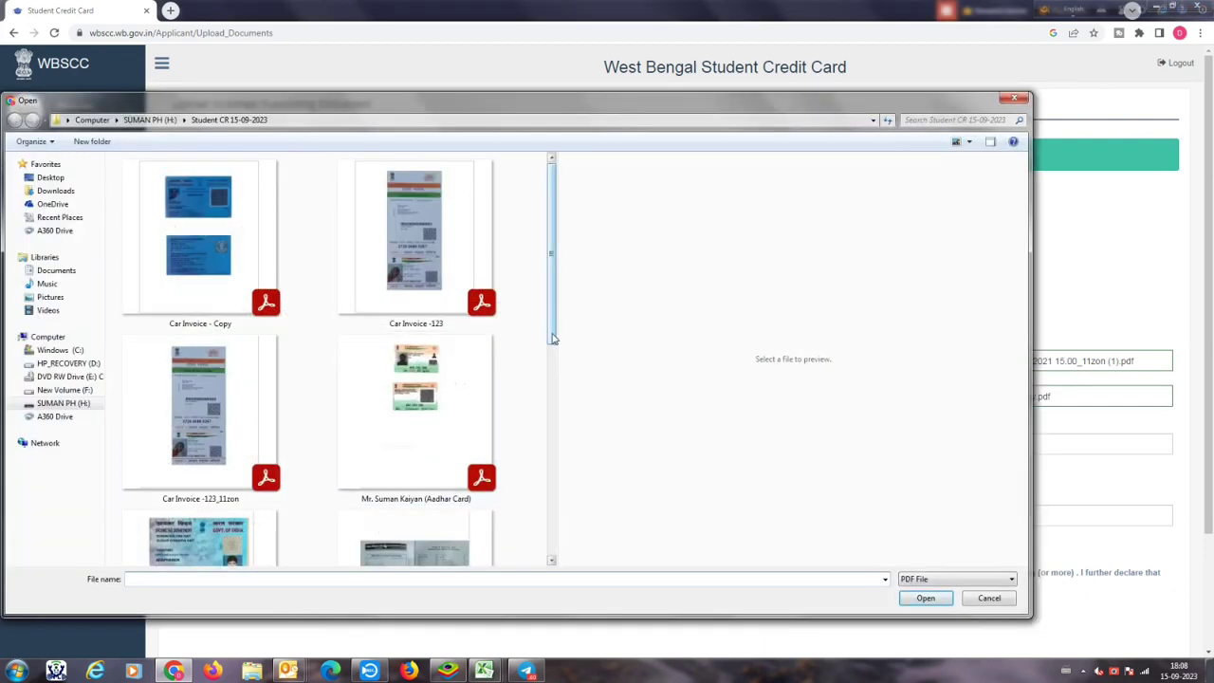
left_click_drag(553, 334, 553, 512)
left_click(509, 439)
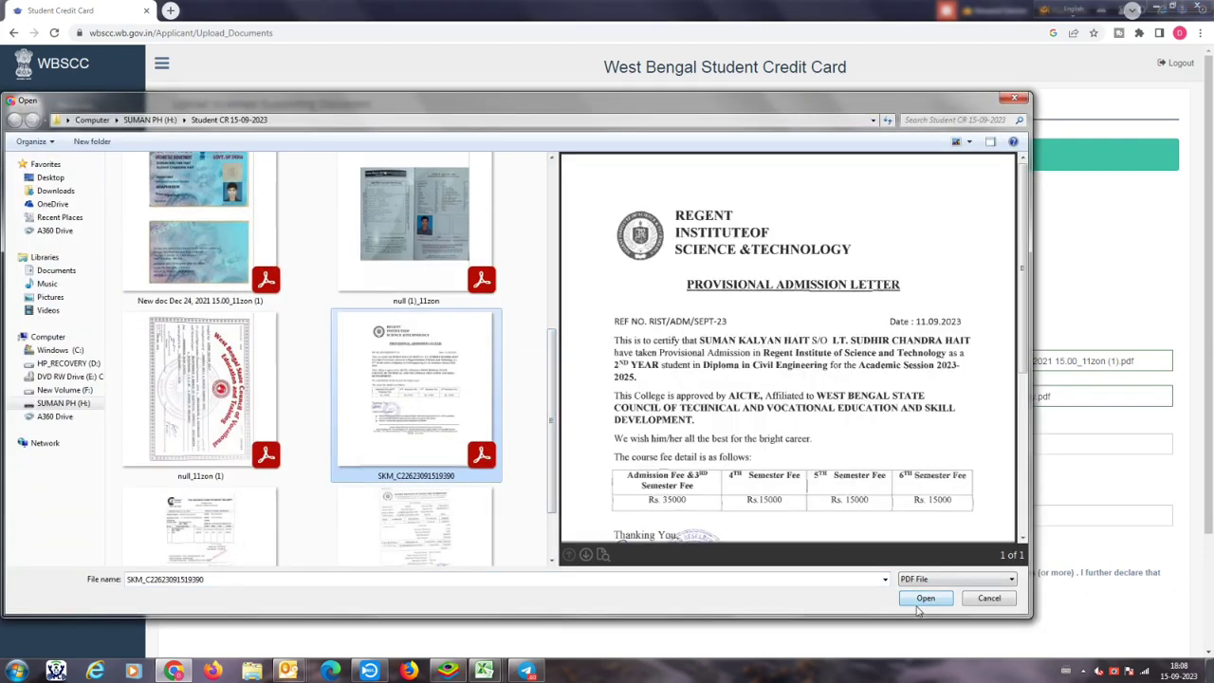
left_click(924, 598)
left_click(931, 517)
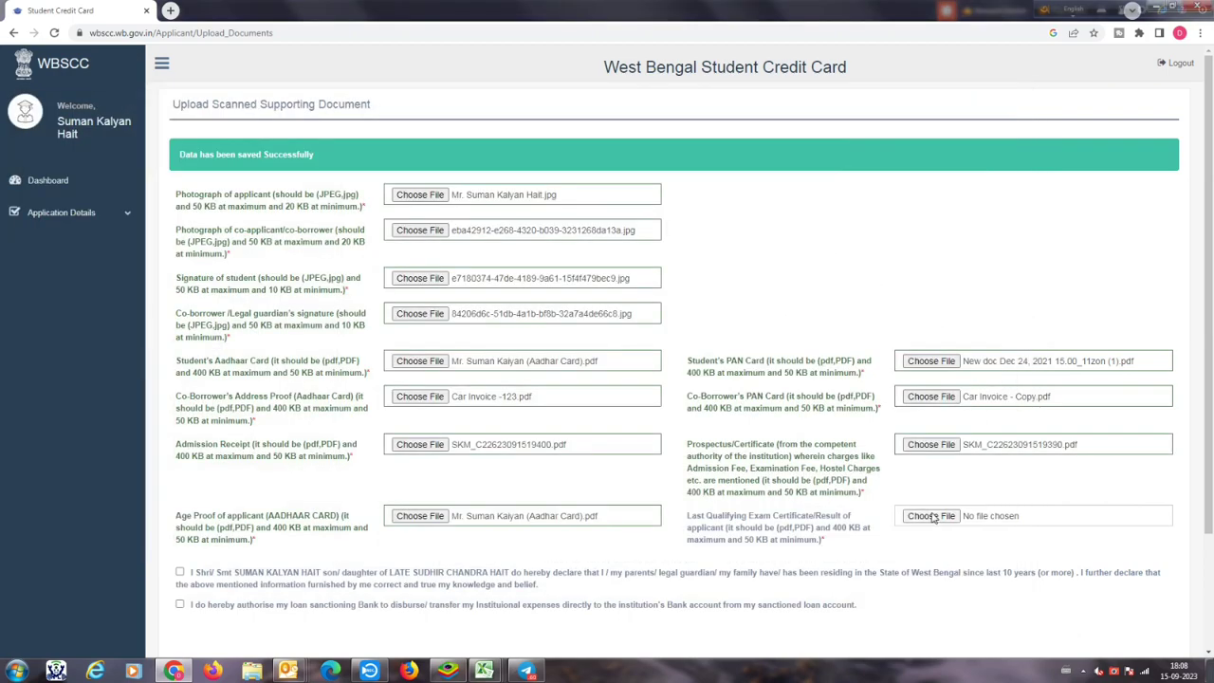
scroll(474, 342, "down", 3)
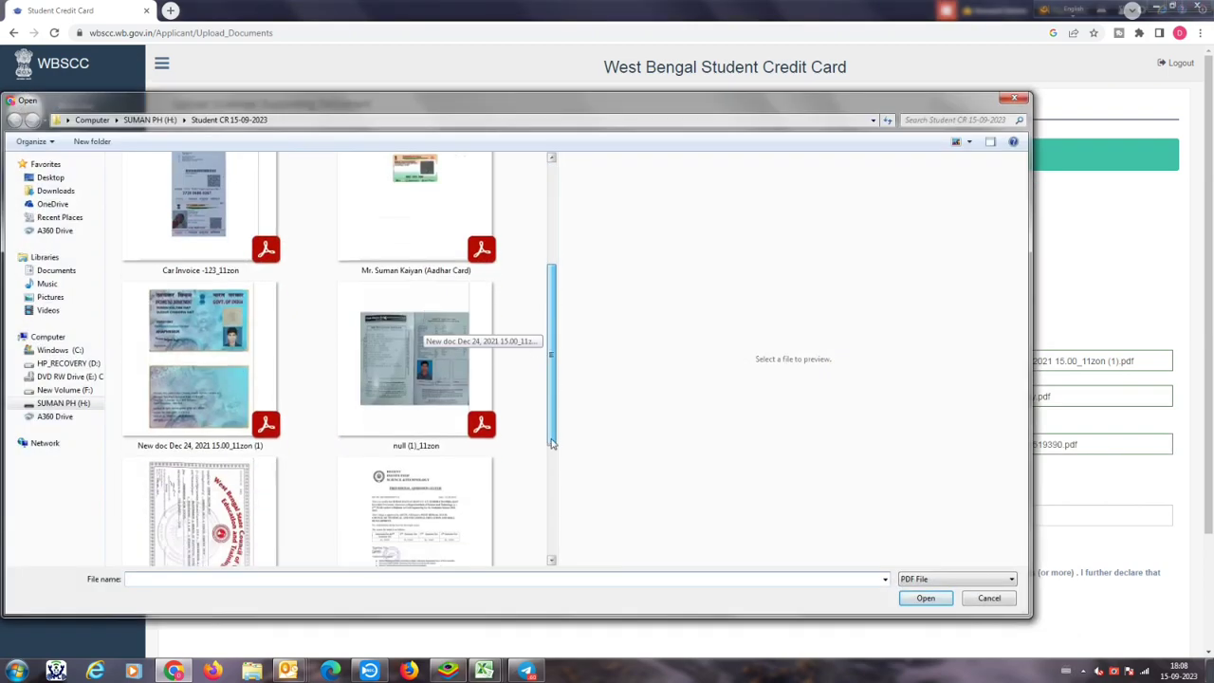
left_click(199, 446)
left_click(921, 597)
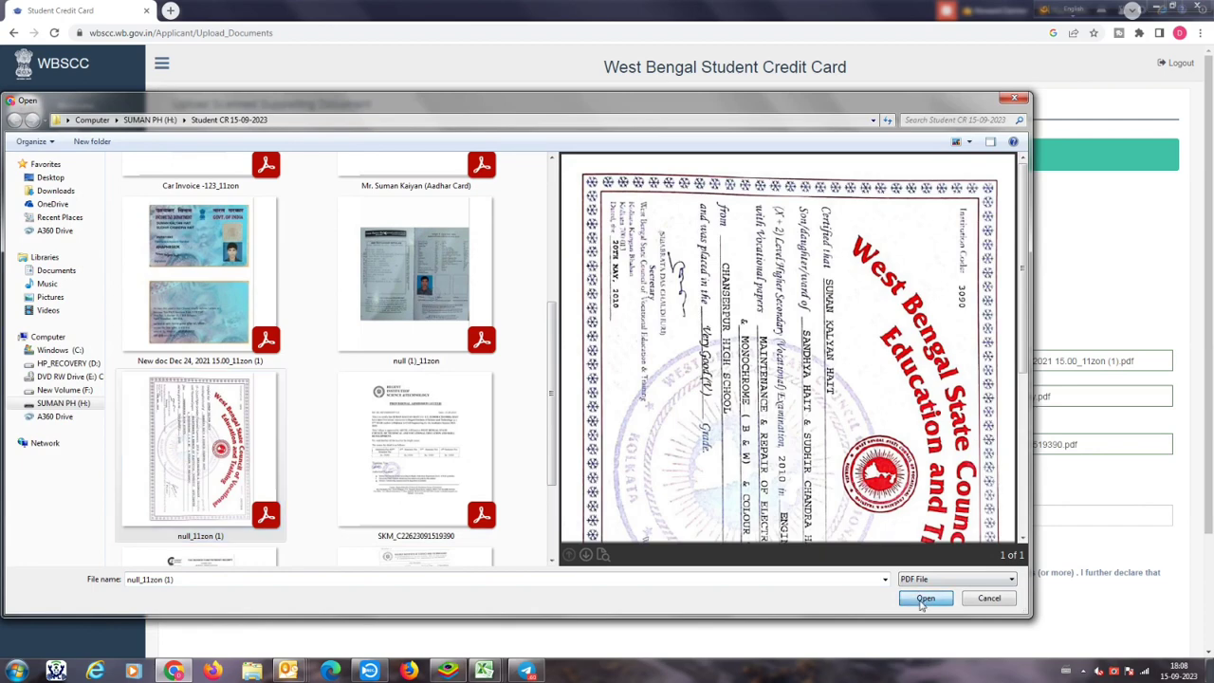
scroll(946, 569, "down", 3)
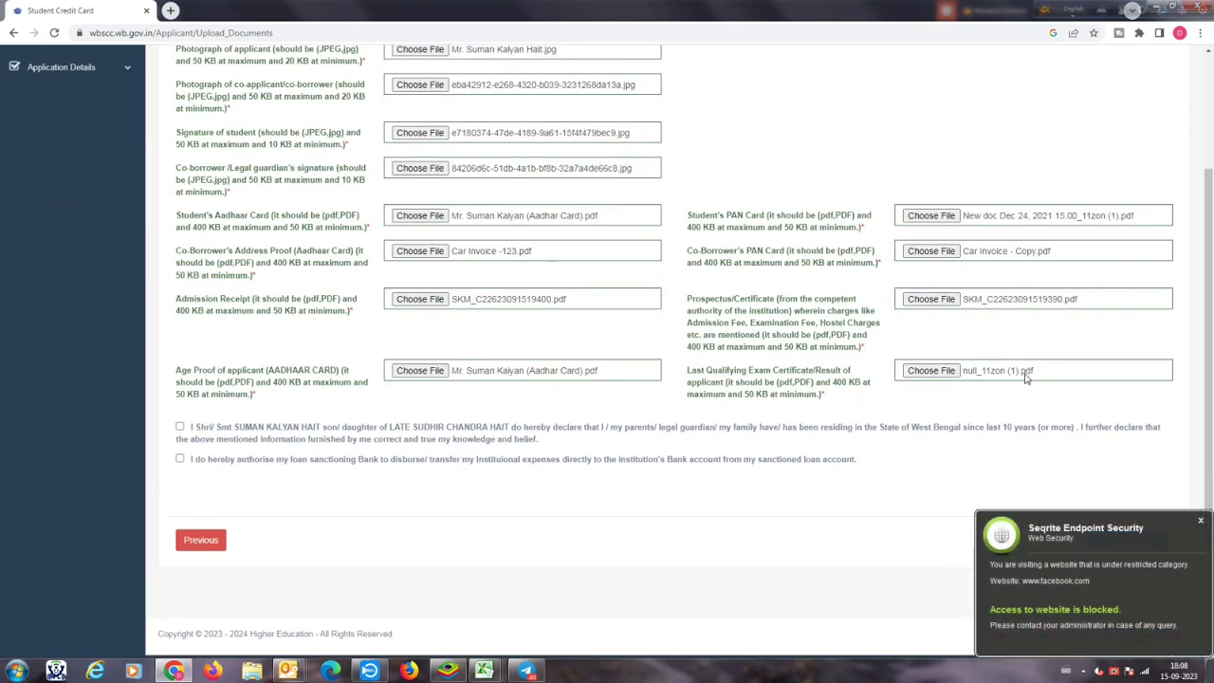
left_click(1202, 517)
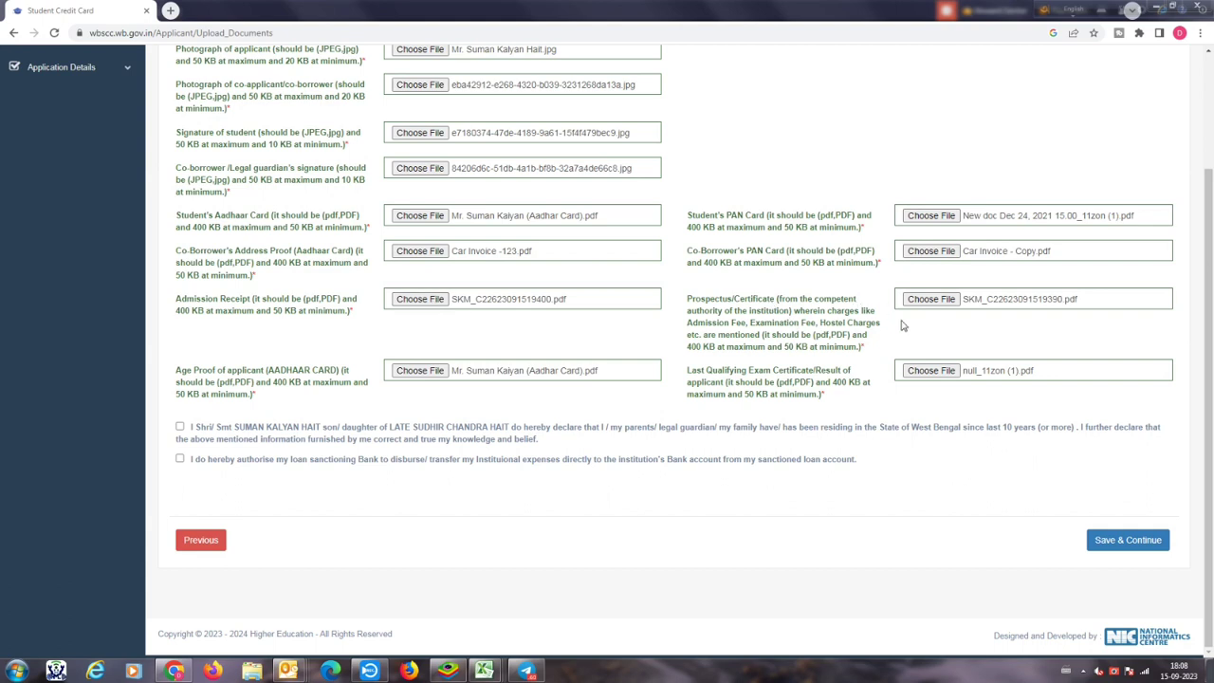
Step: Close the stray file chooser without selecting anything and dismiss the security warning
left_click(932, 371)
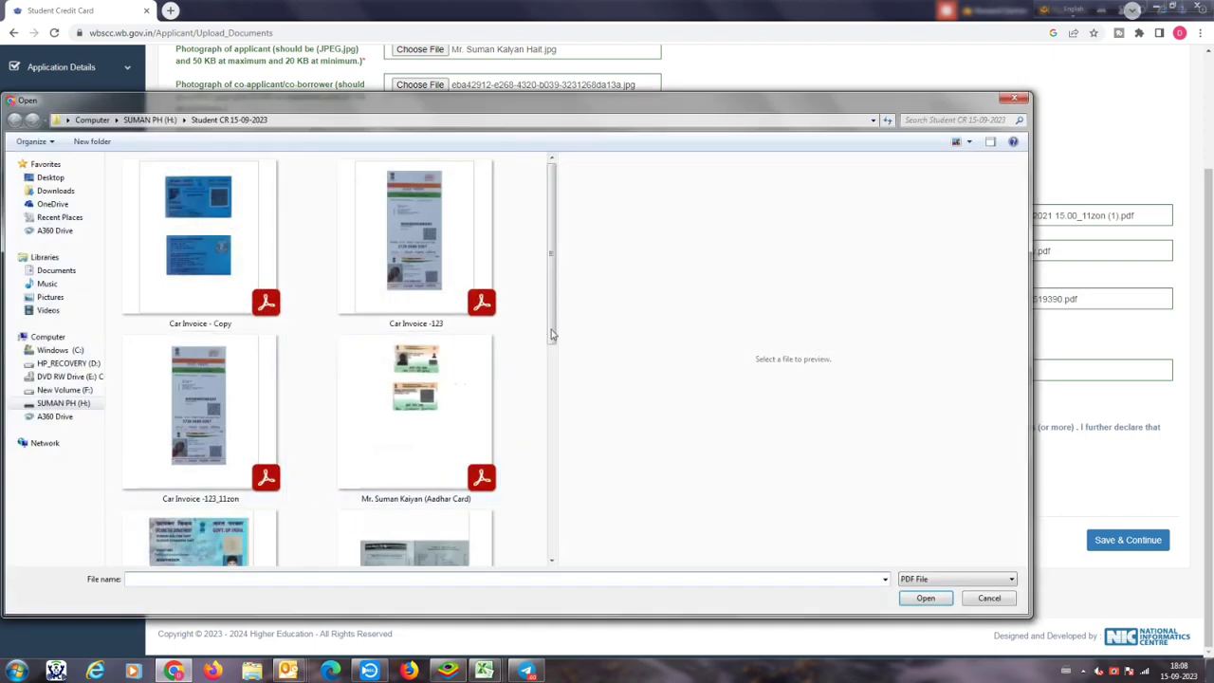
scroll(503, 382, "down", 4)
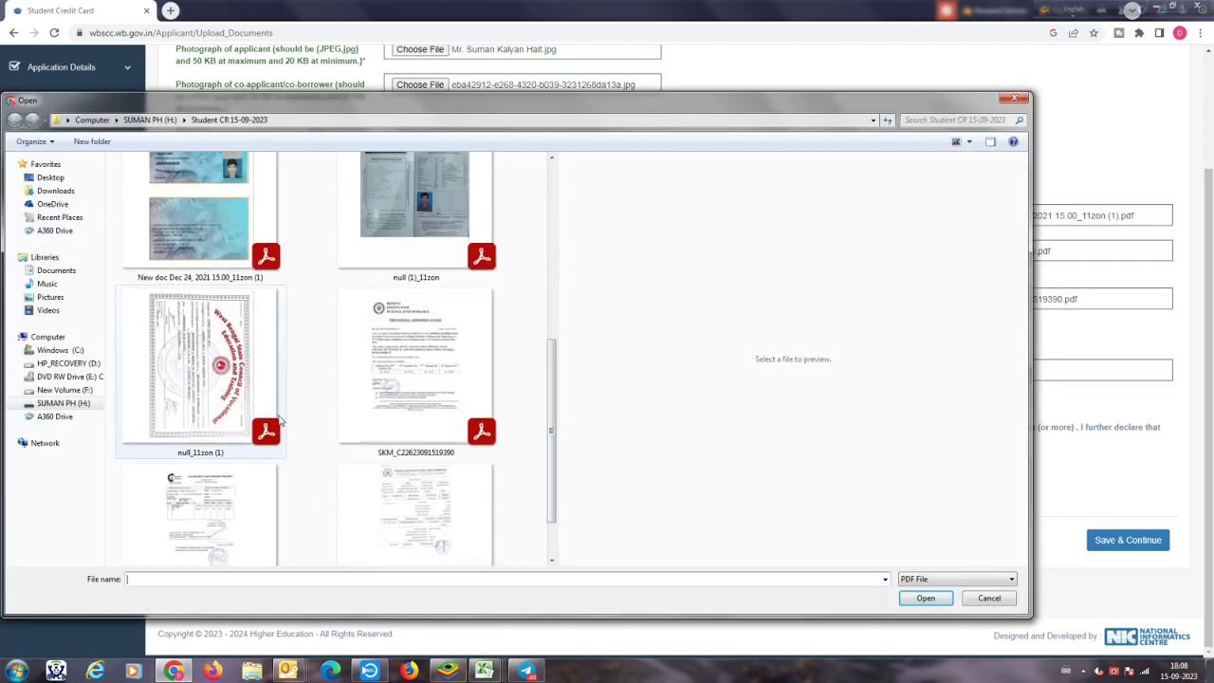
left_click_drag(971, 101, 886, 122)
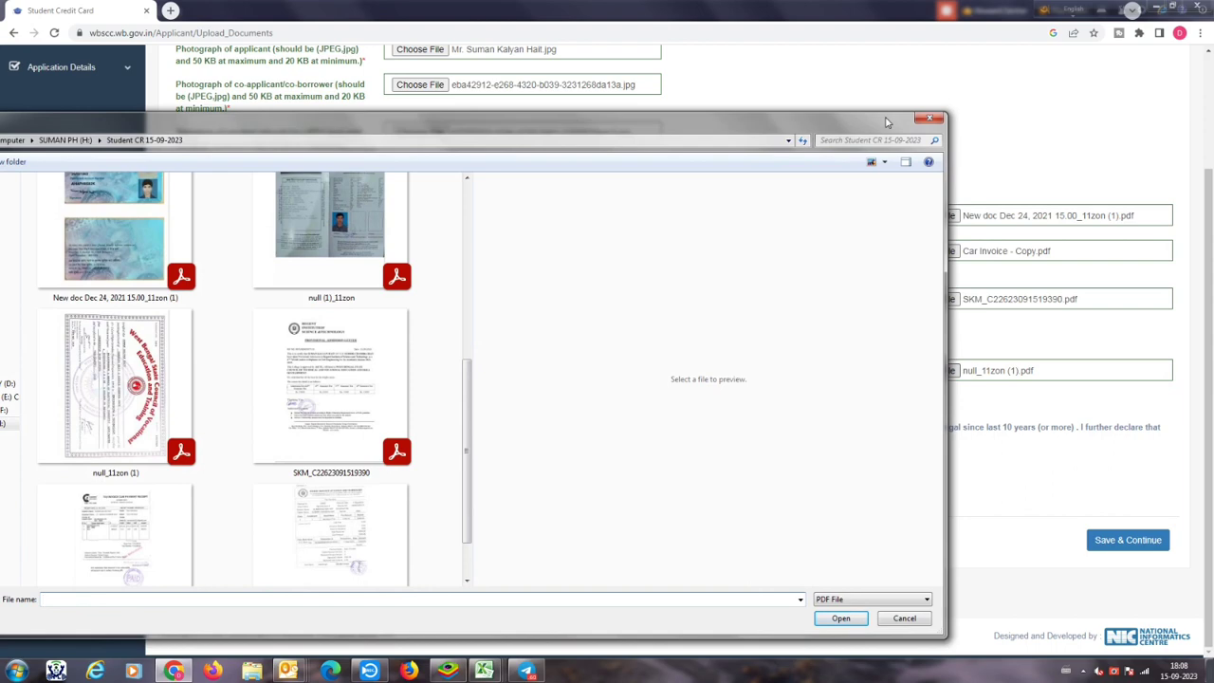
left_click_drag(887, 121, 969, 69)
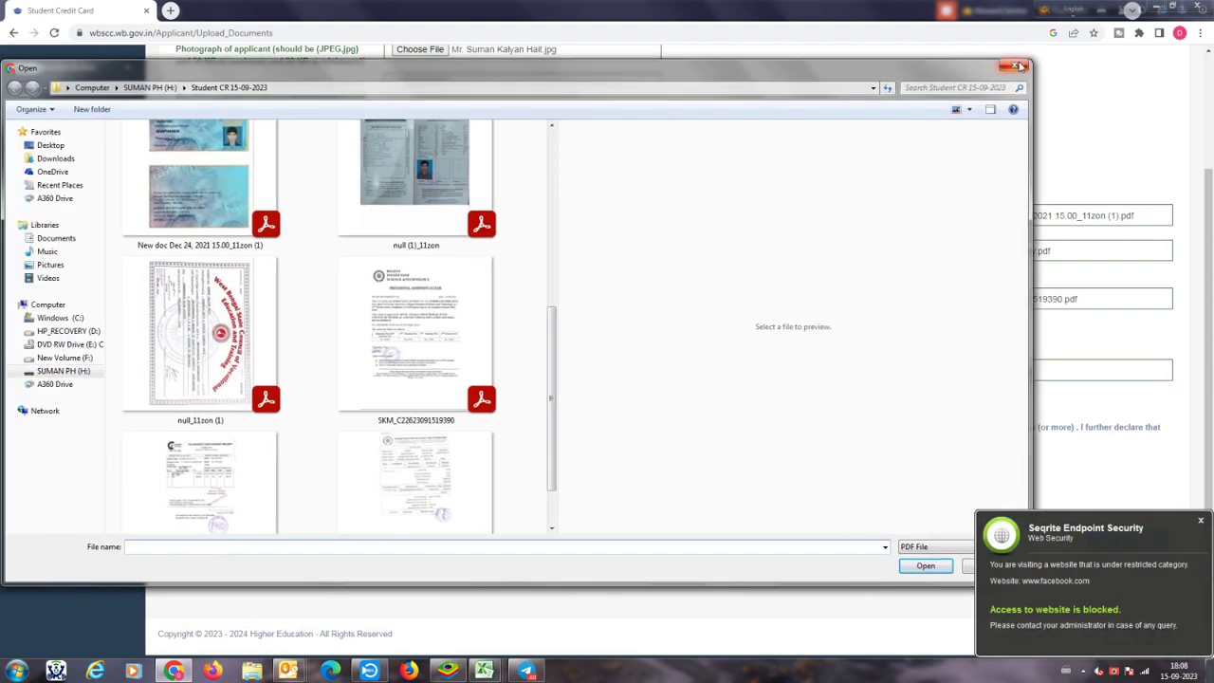
left_click(1014, 68)
left_click(1200, 520)
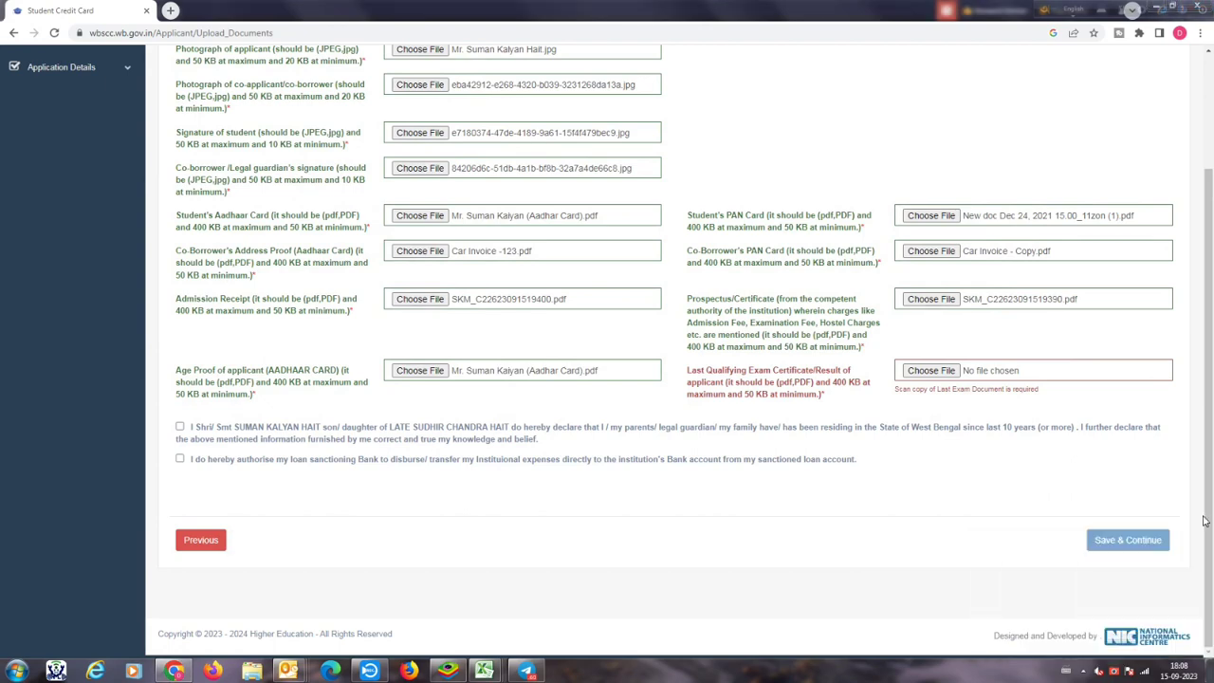
Step: Attach null_11zon (1).pdf as the Last Qualifying Exam Certificate
left_click(960, 377)
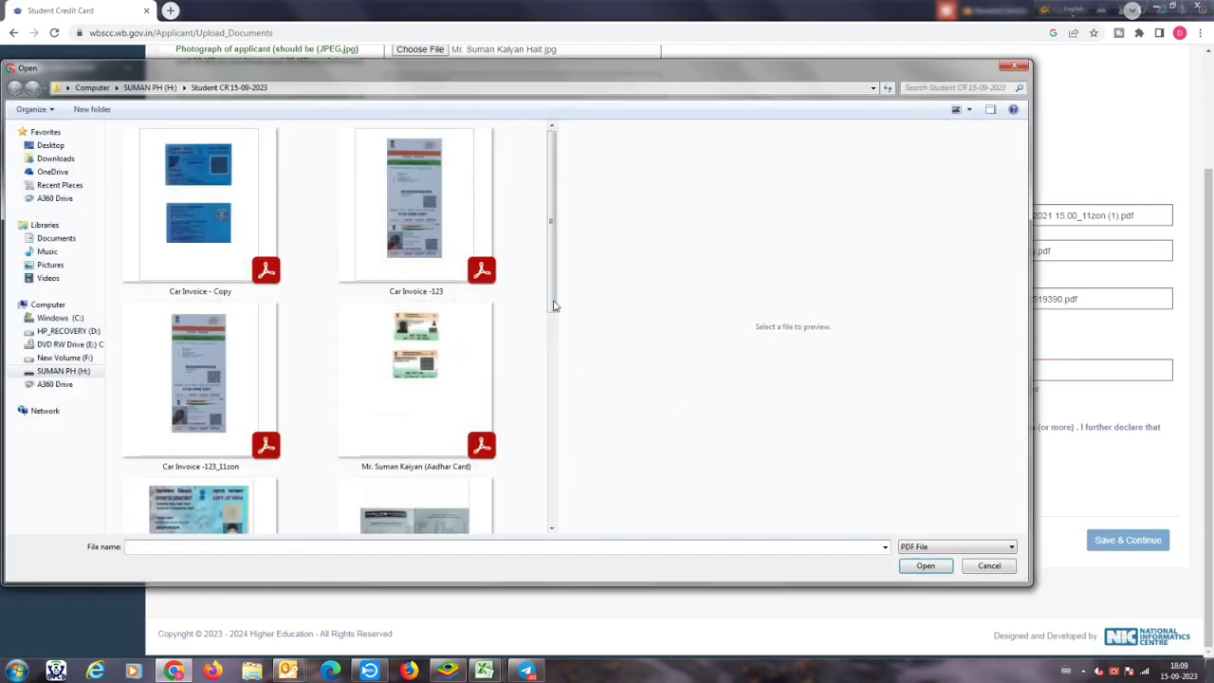
left_click_drag(554, 304, 540, 501)
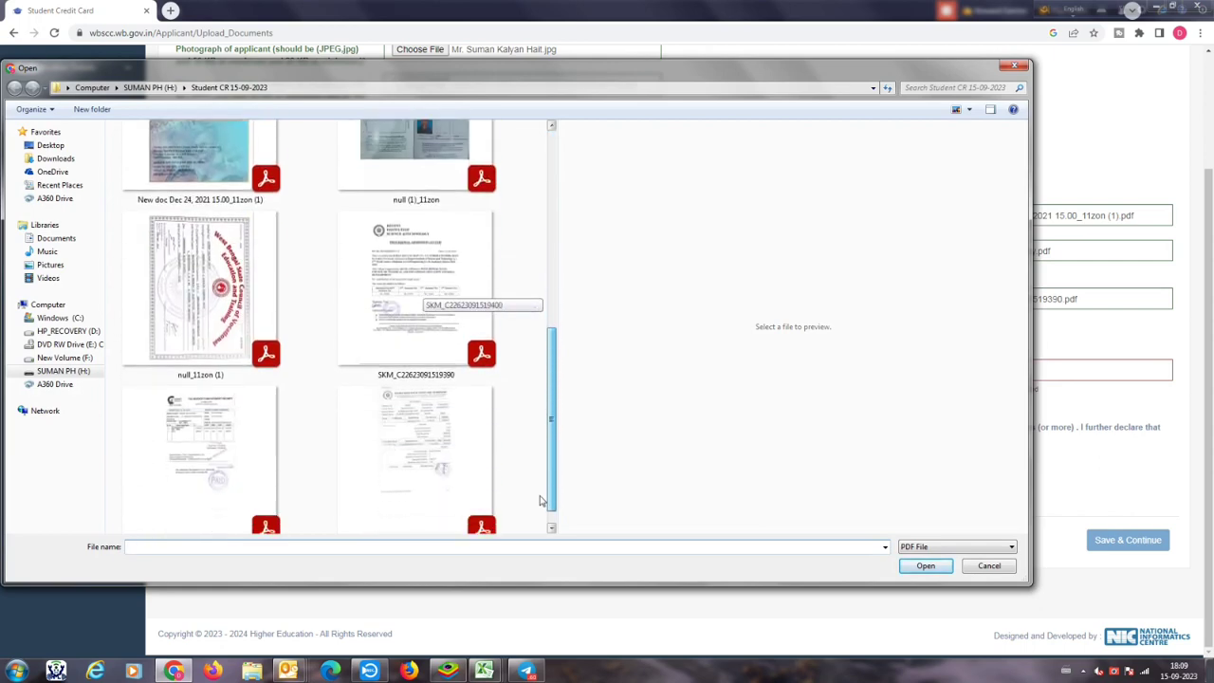
left_click(200, 289)
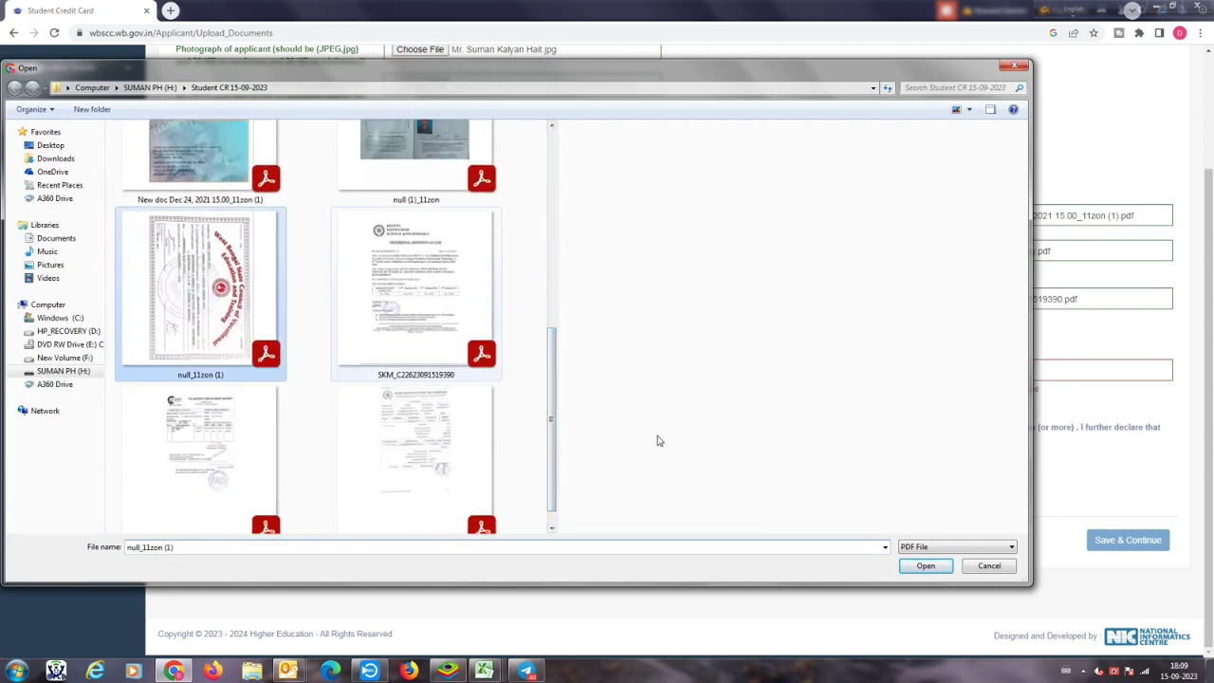
left_click(934, 566)
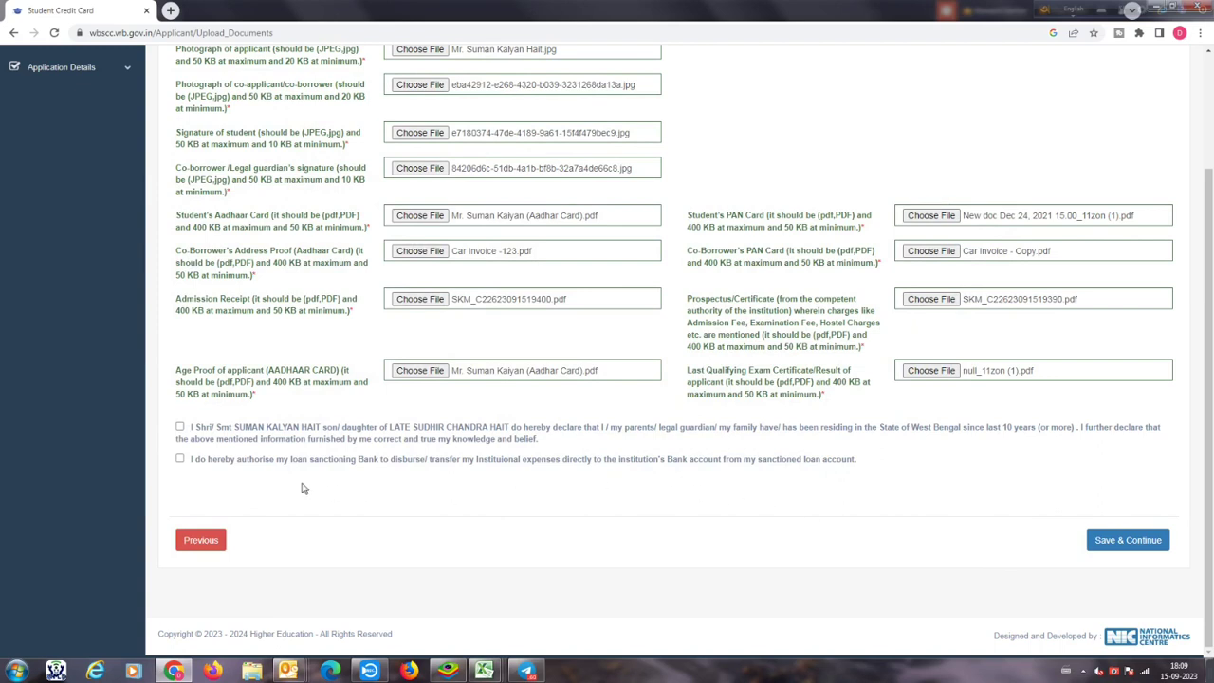
Step: Accept the West Bengal residency and loan disbursement declarations, then save the uploaded documents
left_click(180, 426)
left_click(181, 461)
left_click(1142, 541)
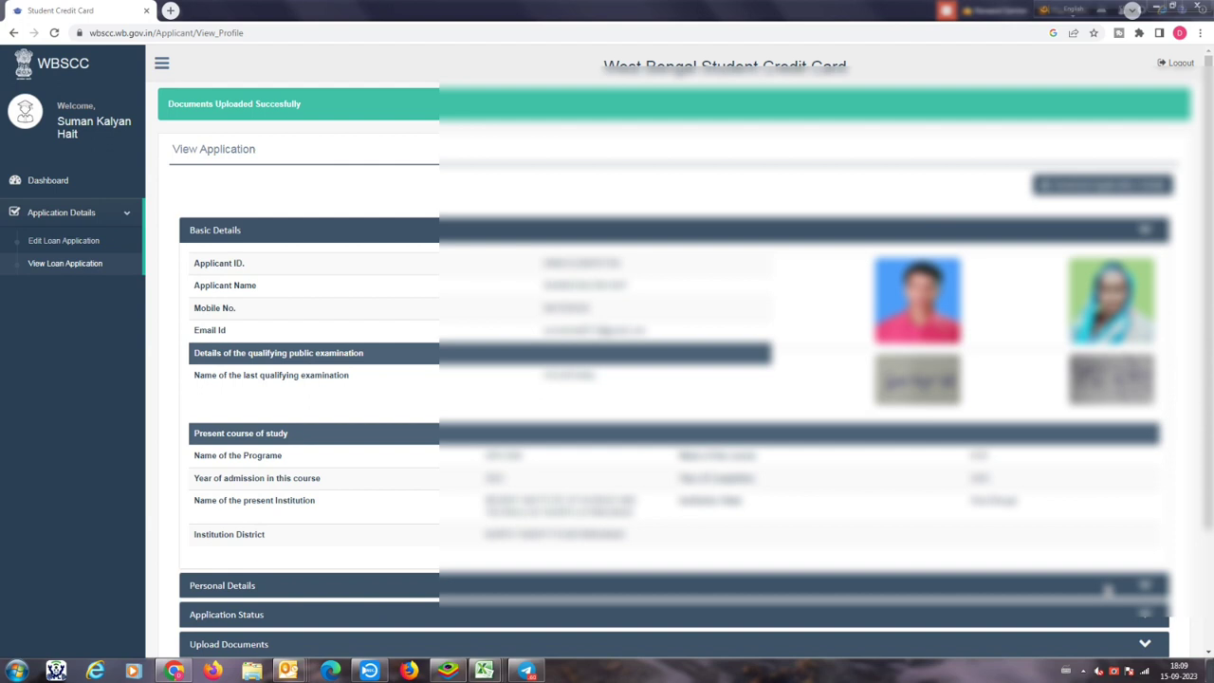
Step: Expand Personal Details, Application Status and Upload Documents to review the eight uploaded files
left_click_drag(1205, 521, 1207, 62)
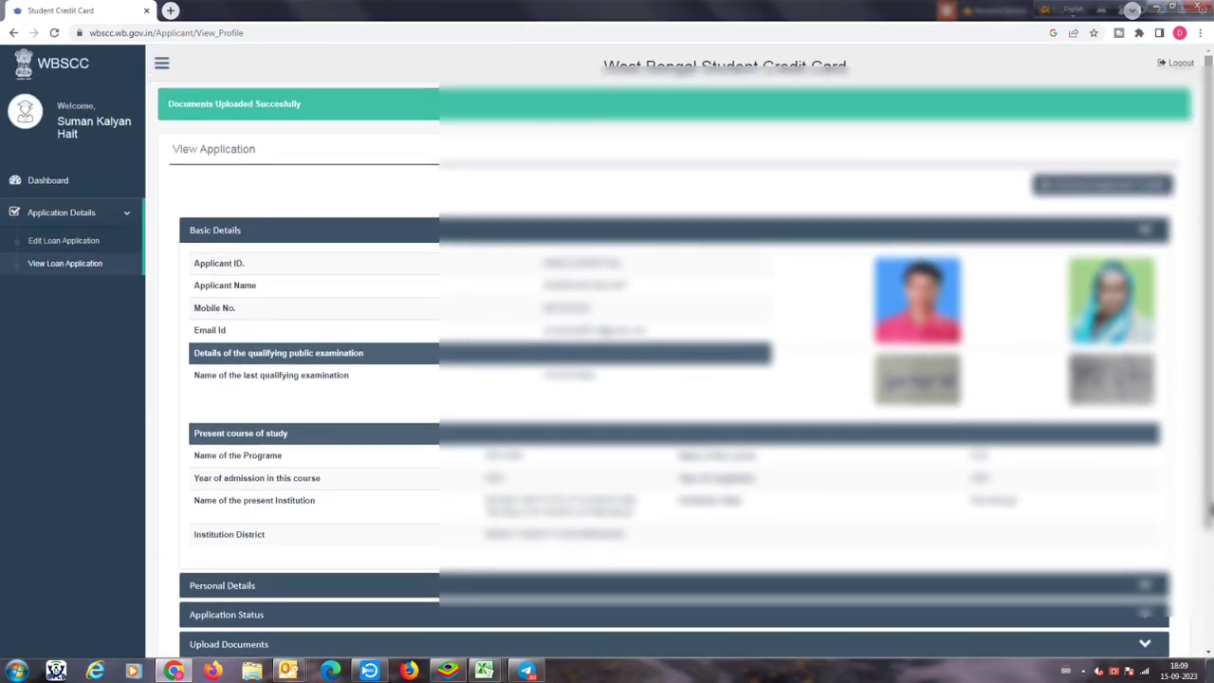
scroll(664, 332, "down", 2)
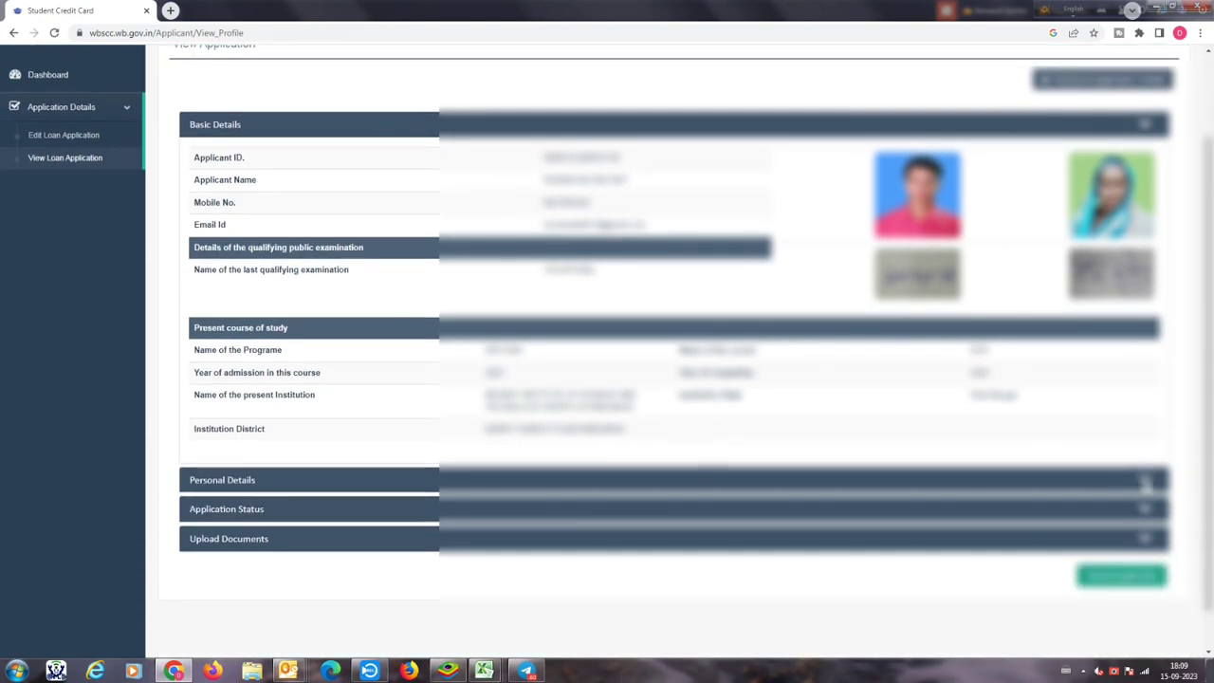
left_click(1144, 482)
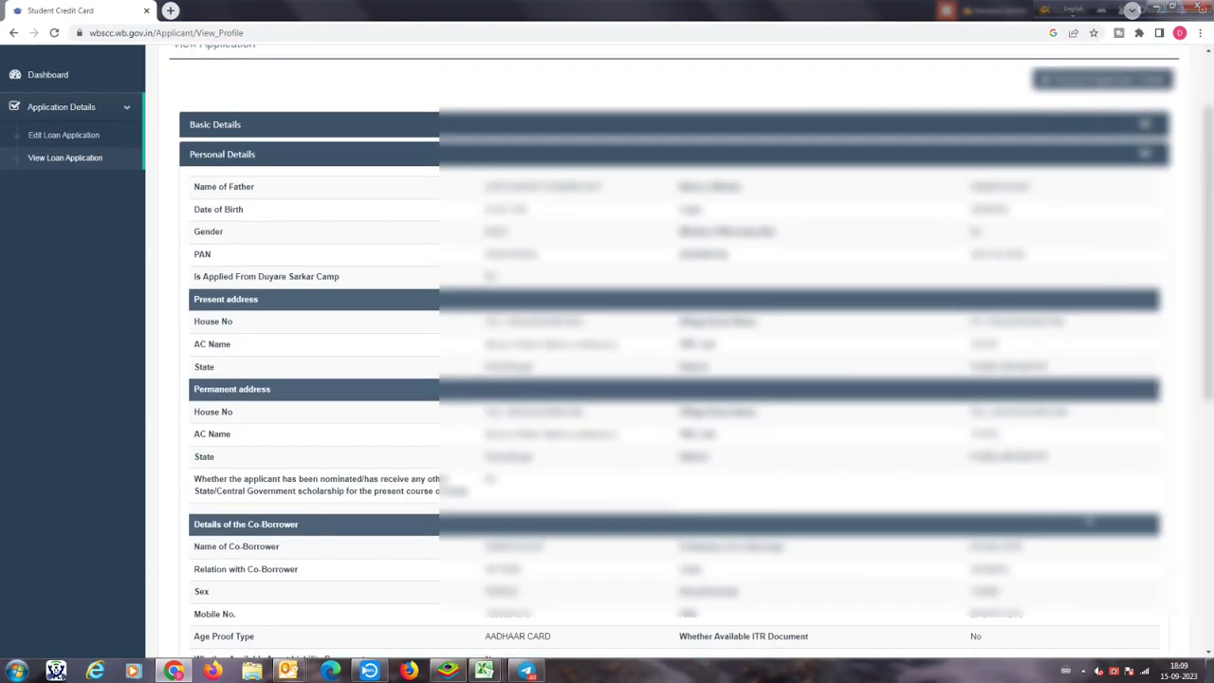
scroll(1089, 520, "down", 5)
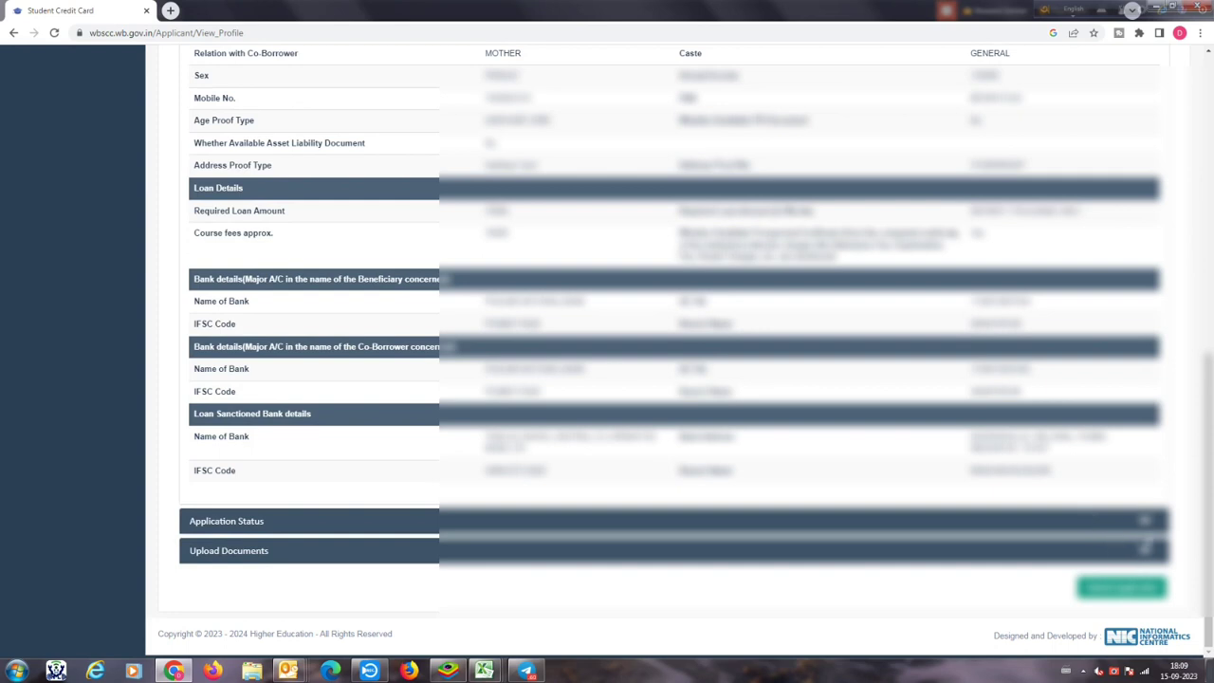
left_click(1145, 521)
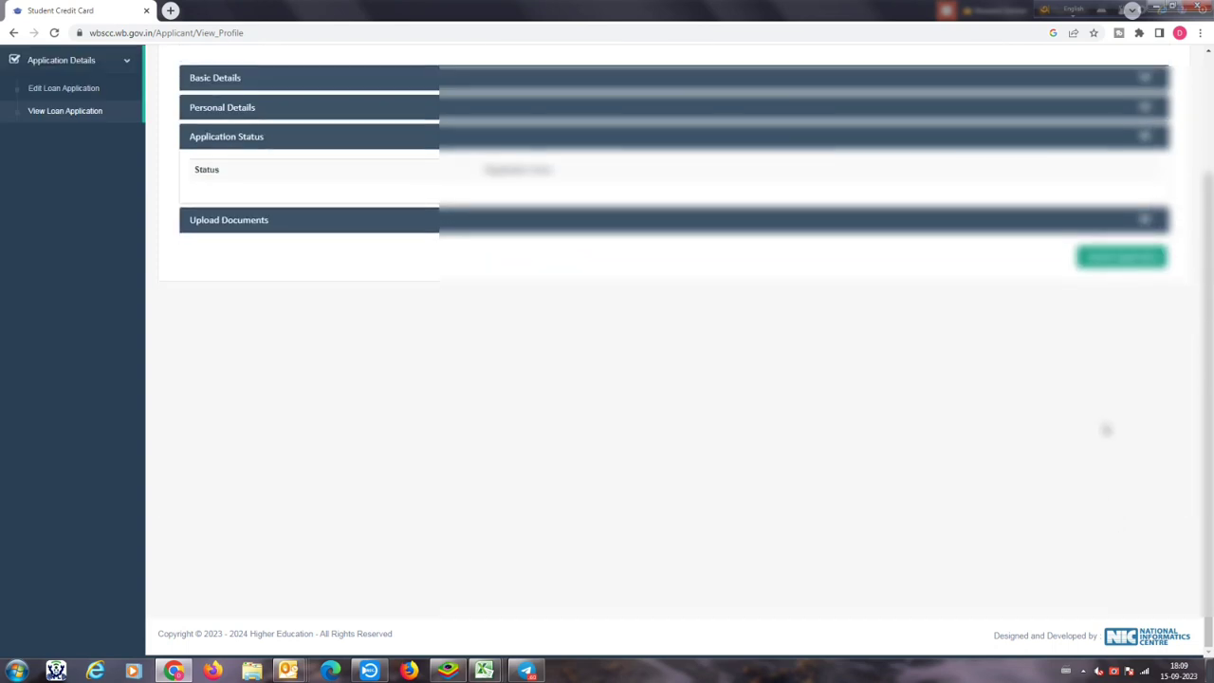
left_click(1144, 220)
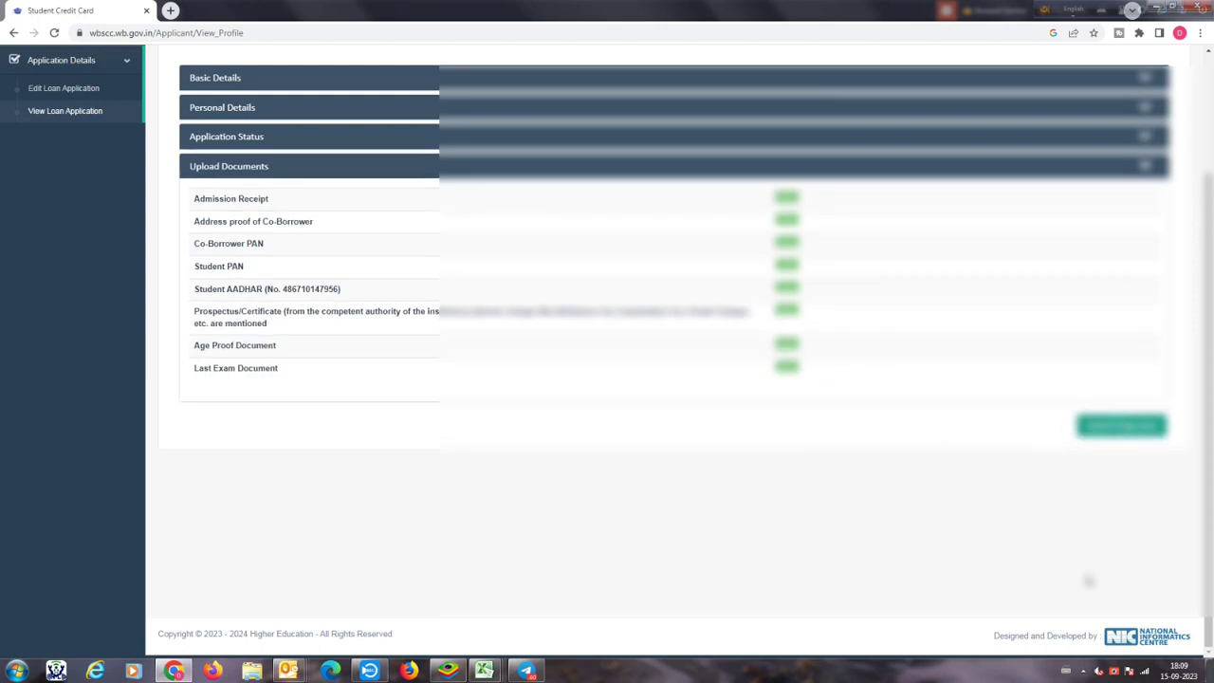
scroll(1090, 576, "up", 3)
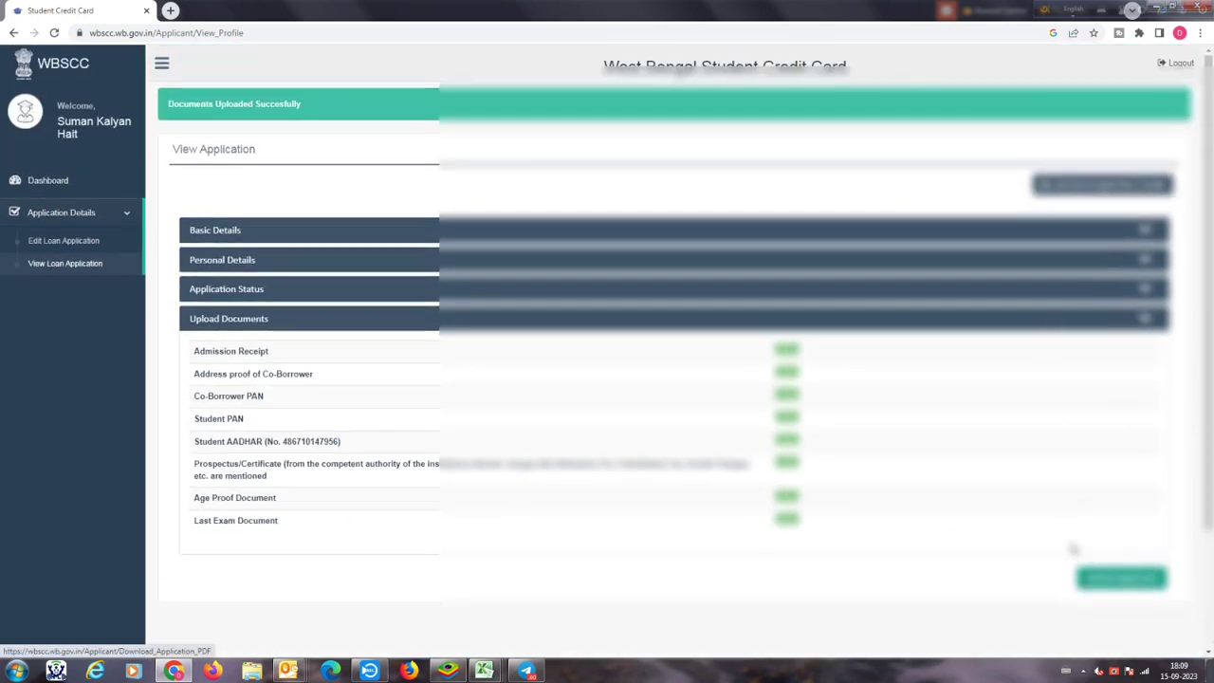
scroll(1077, 531, "down", 2)
scroll(1075, 560, "up", 3)
Step: Download Application_Details.pdf, then start the Final Submit of the application
left_click(1066, 190)
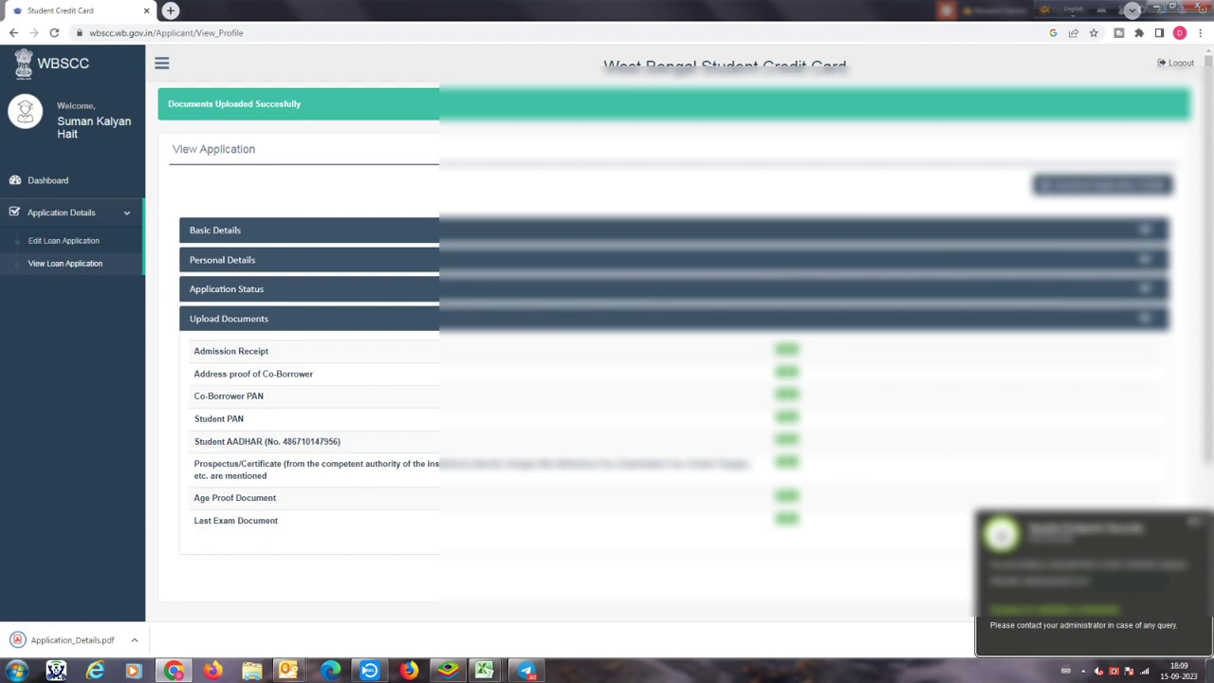
left_click(1199, 522)
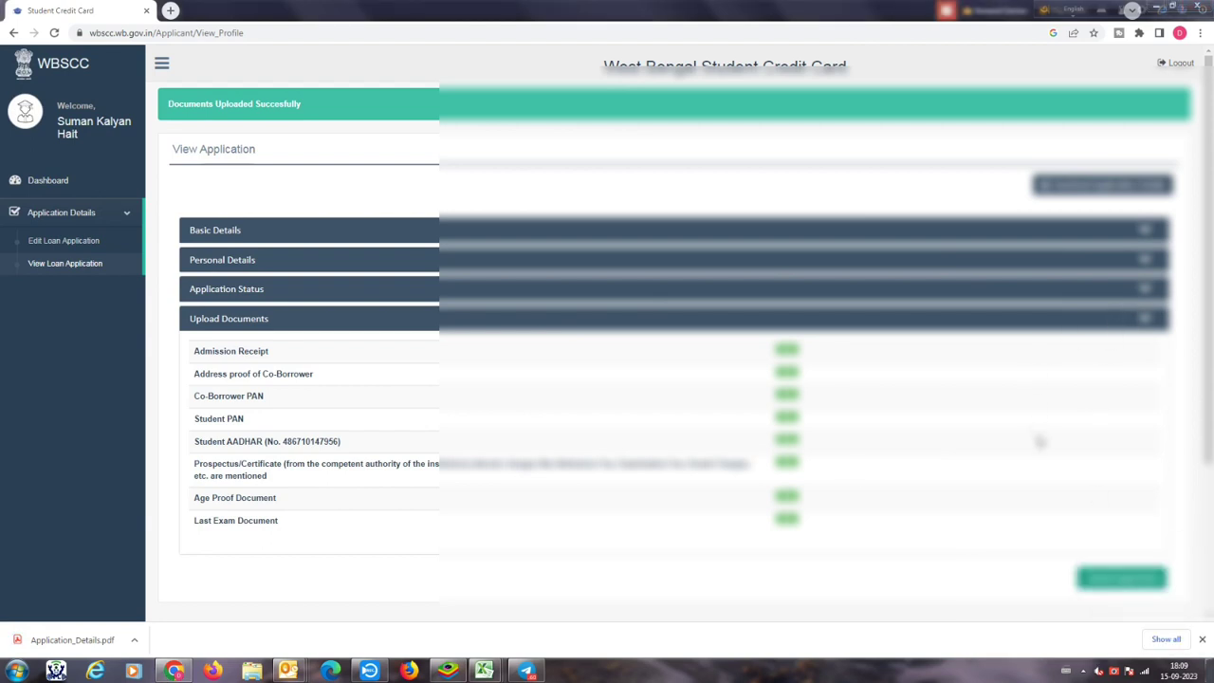
left_click(1105, 583)
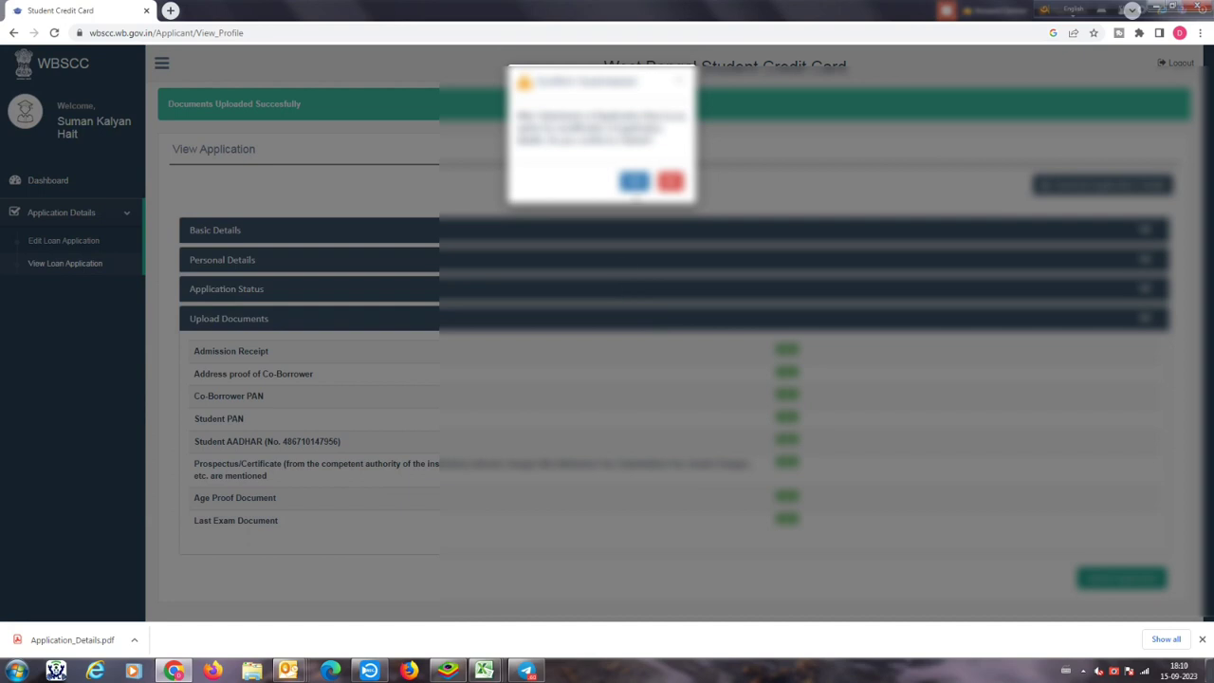
Step: Confirm the final submission and review the 'Application Has Been Submitted' message
left_click(635, 182)
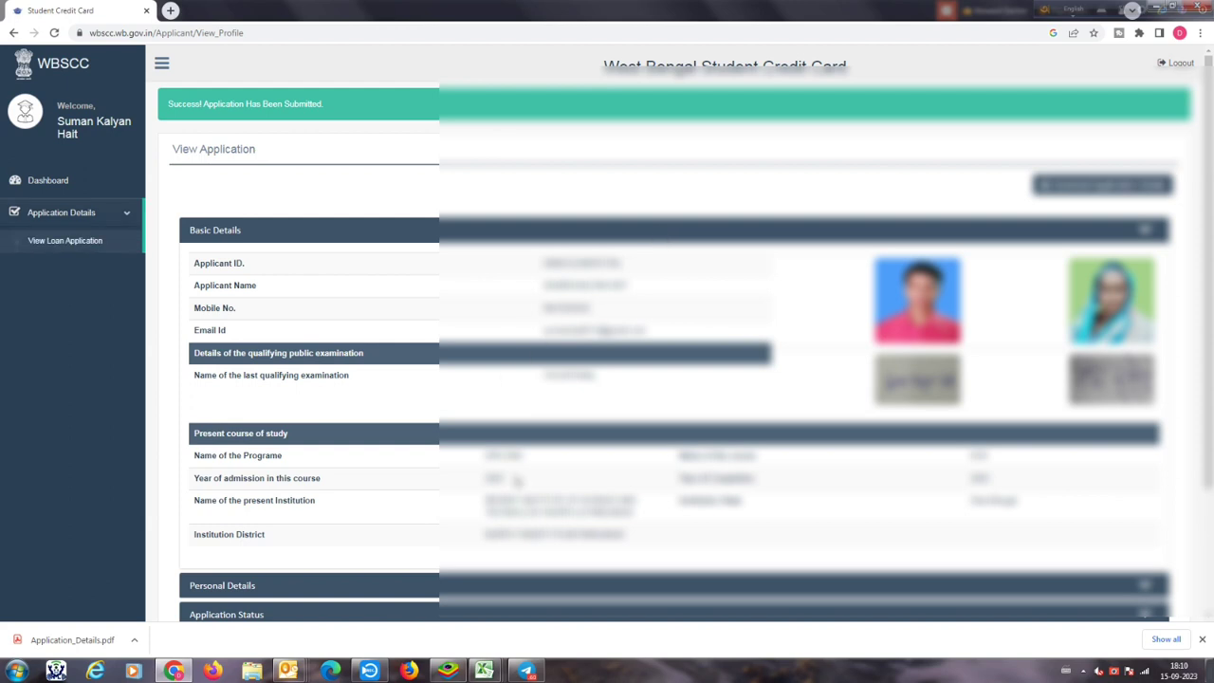
scroll(518, 482, "down", 3)
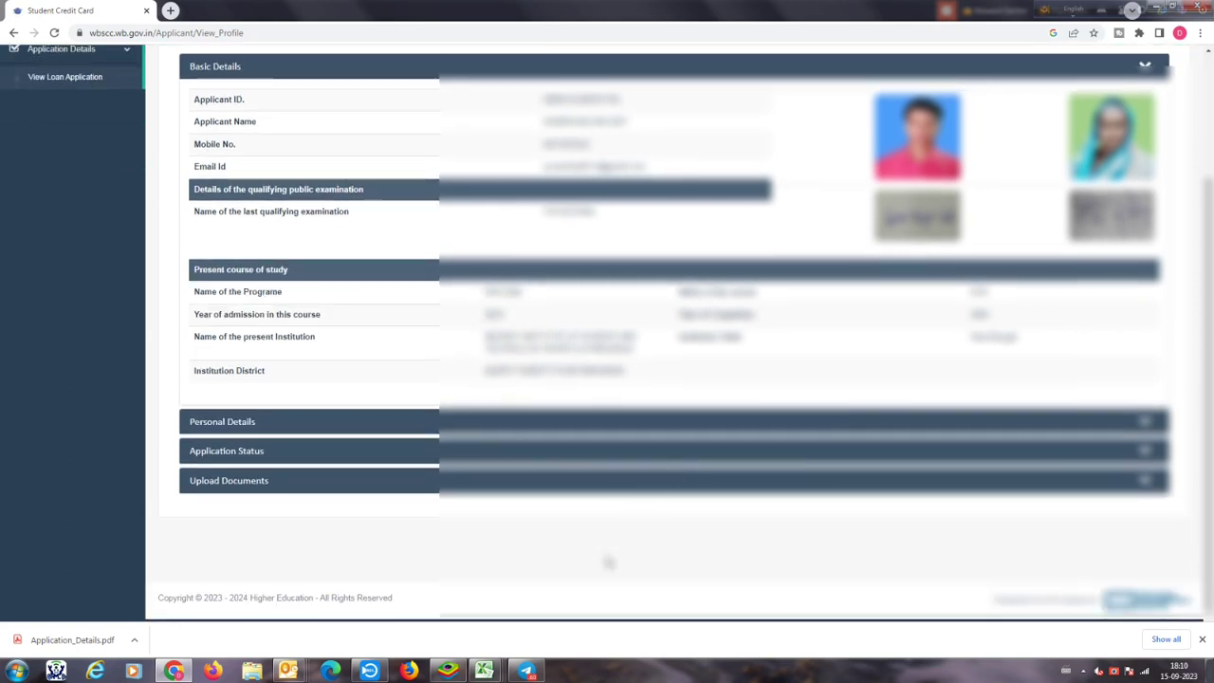
scroll(608, 562, "up", 3)
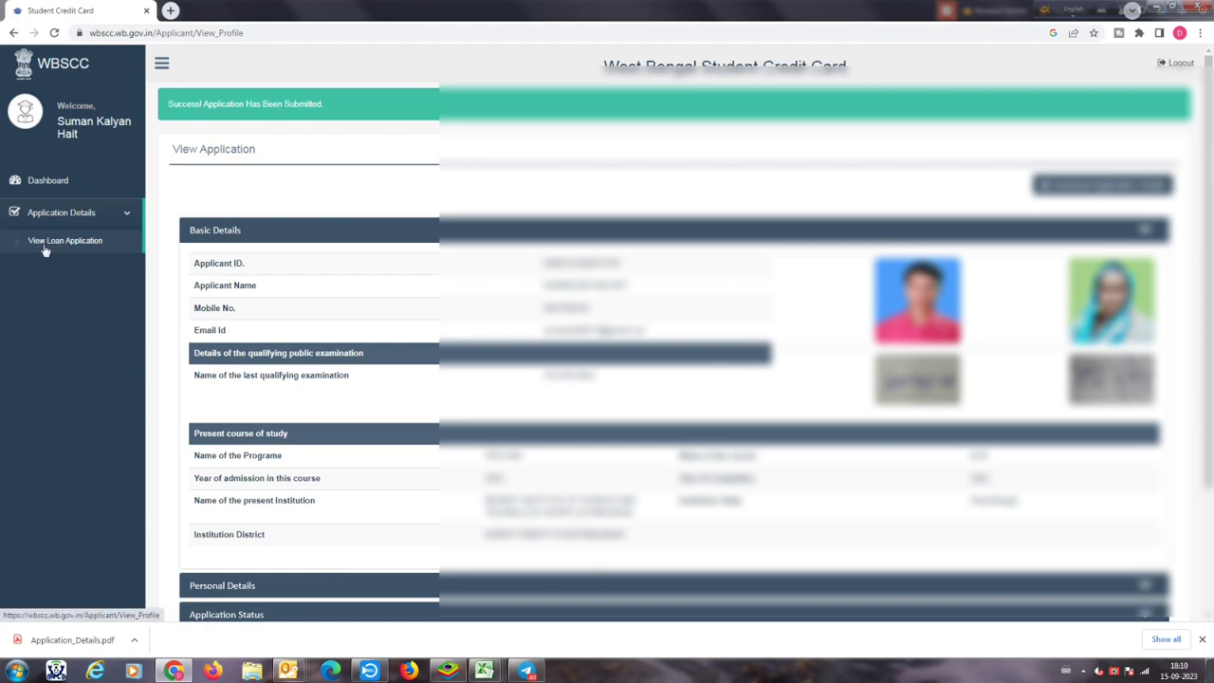
Step: Reload the View Loan Application page and open the downloaded Application_Details.pdf
left_click(122, 219)
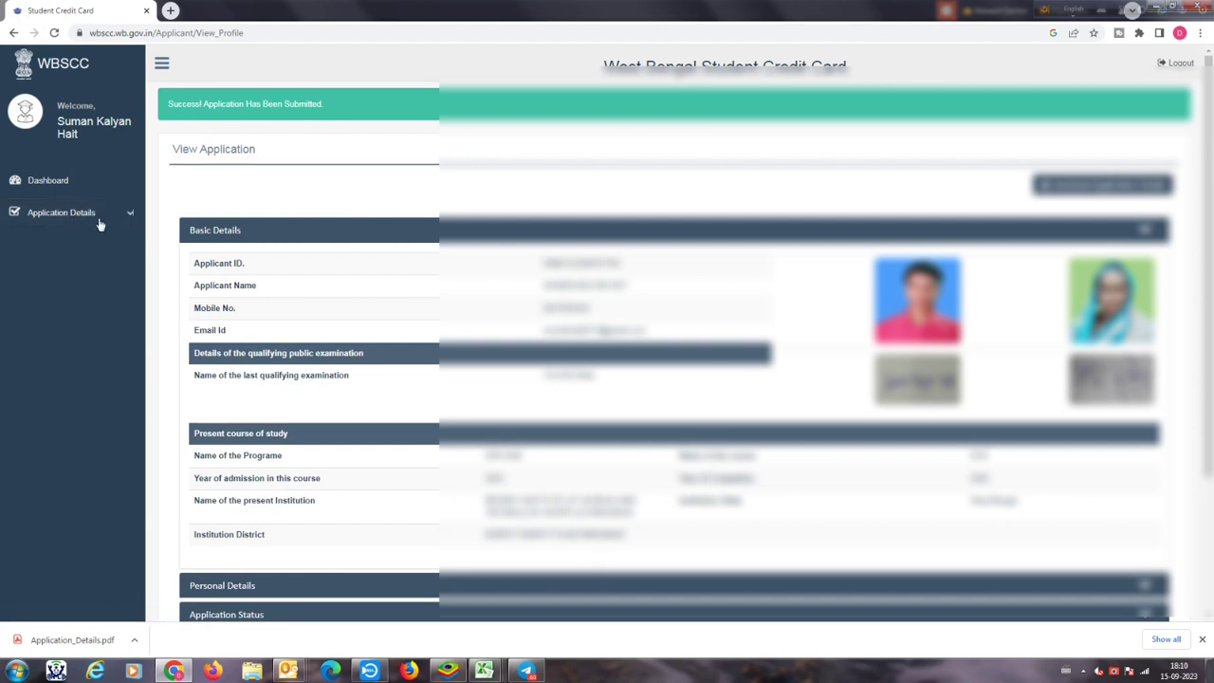
left_click(128, 214)
left_click(60, 241)
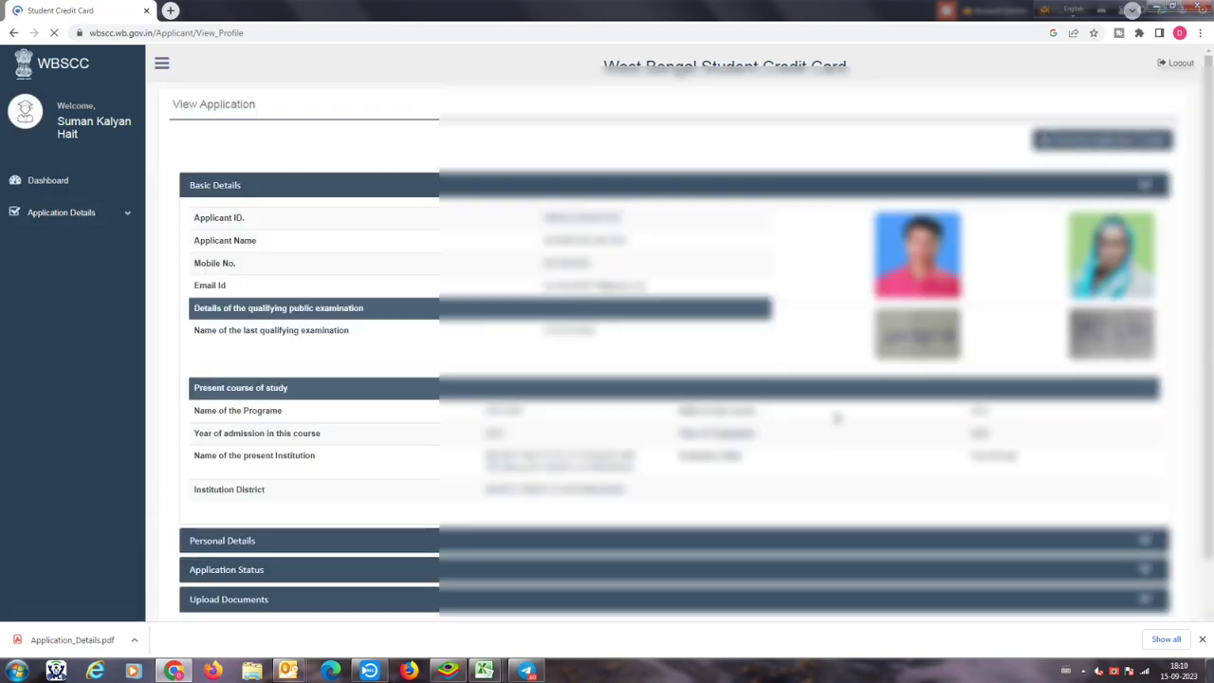
scroll(844, 417, "down", 2)
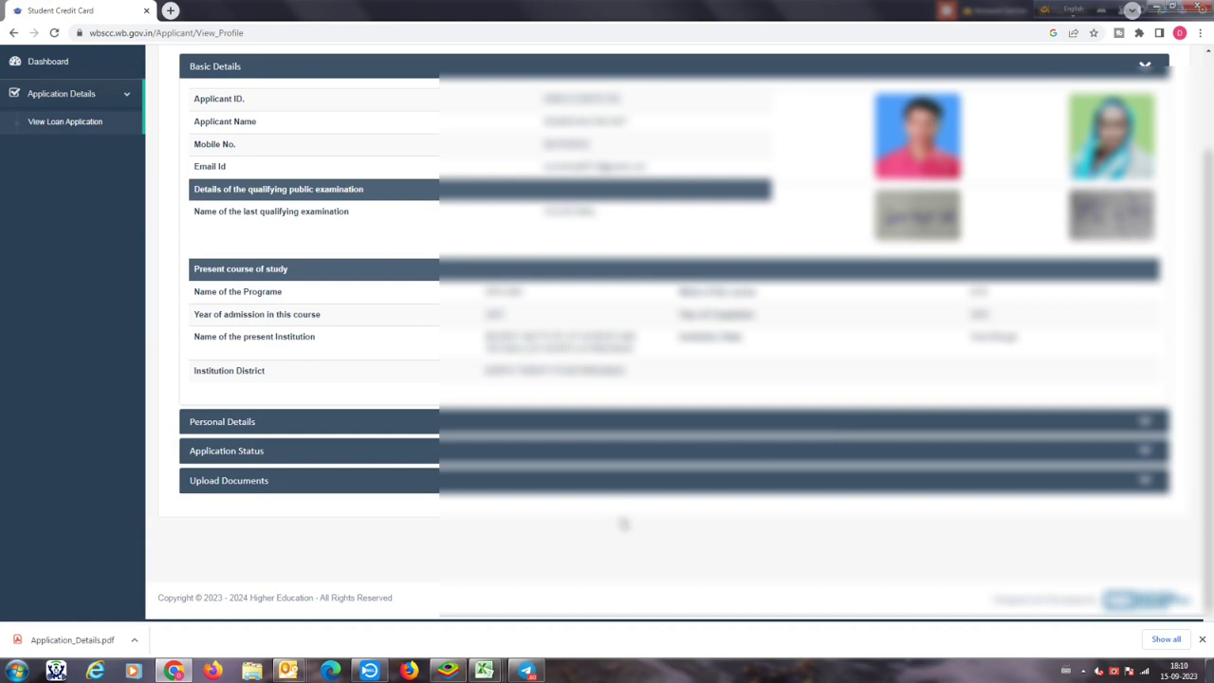
scroll(623, 524, "up", 2)
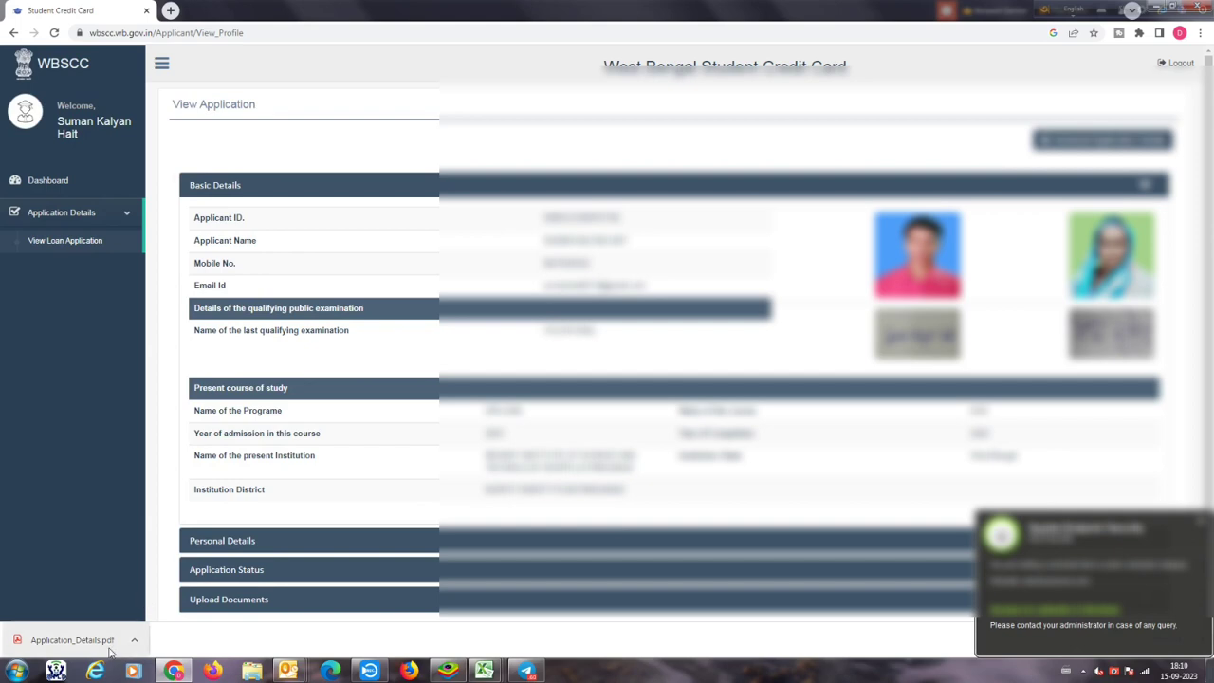
left_click(72, 639)
scroll(611, 387, "down", 15)
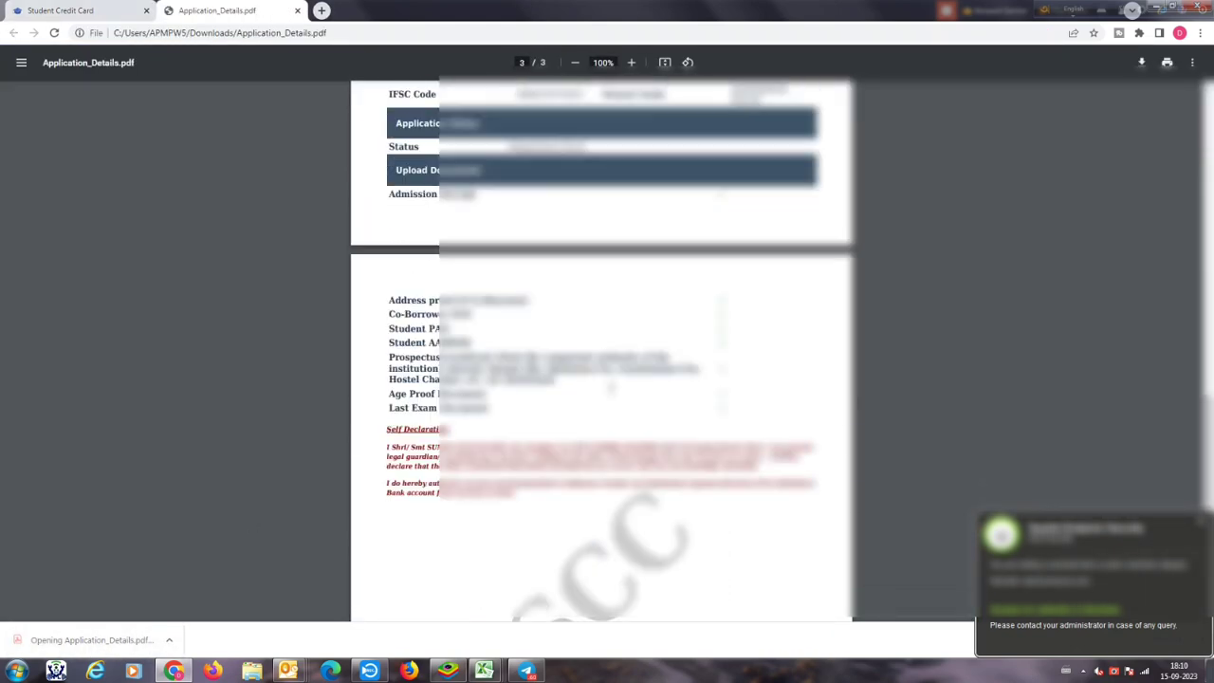